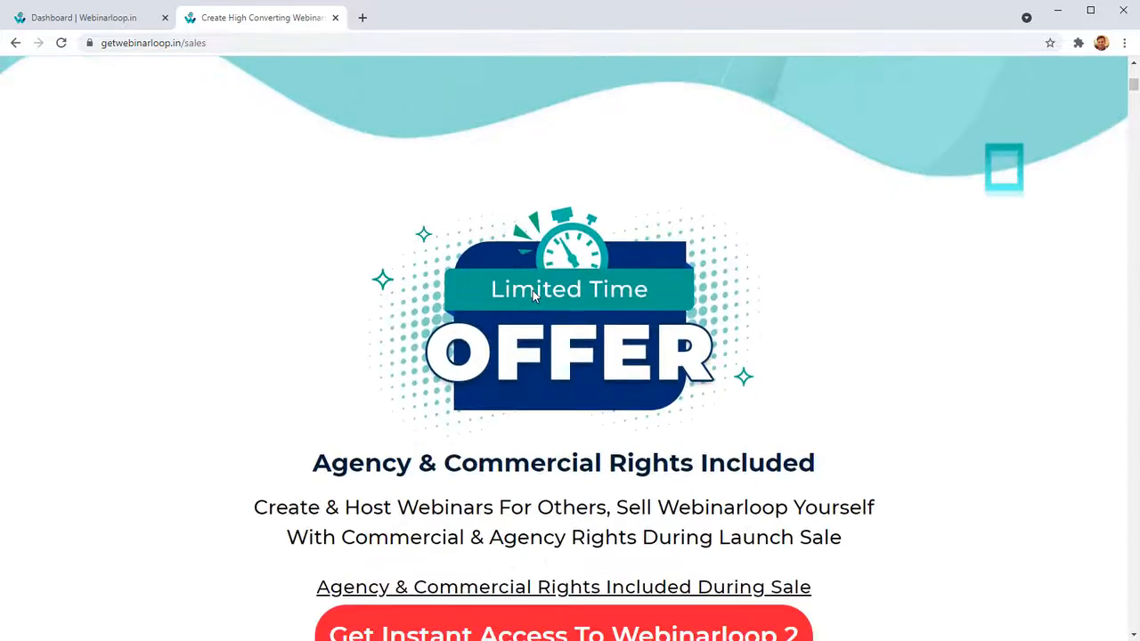
Read the sales page's headline and its feature highlights on calls to action, info-pops, graphics and surveys.
{"action": "scroll", "coordinate": [533, 291], "scroll_direction": "up", "scroll_amount": 1}
{"action": "left_click_drag", "start_coordinate": [288, 171], "coordinate": [802, 211]}
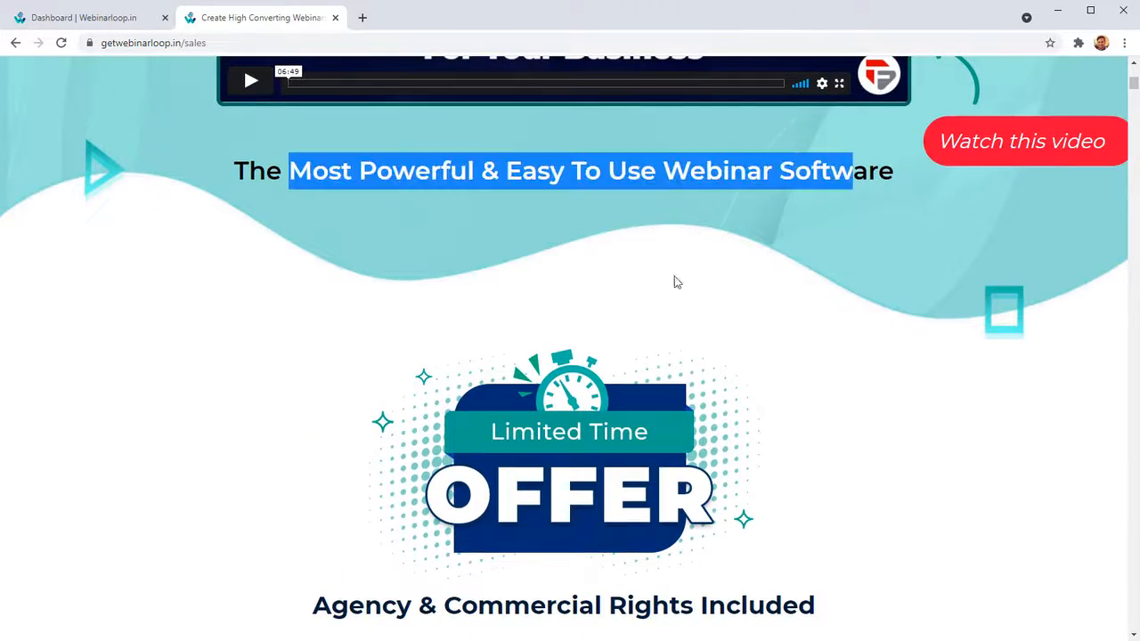
{"action": "scroll", "coordinate": [624, 309], "scroll_direction": "down", "scroll_amount": 8}
{"action": "scroll", "coordinate": [321, 346], "scroll_direction": "down", "scroll_amount": 3}
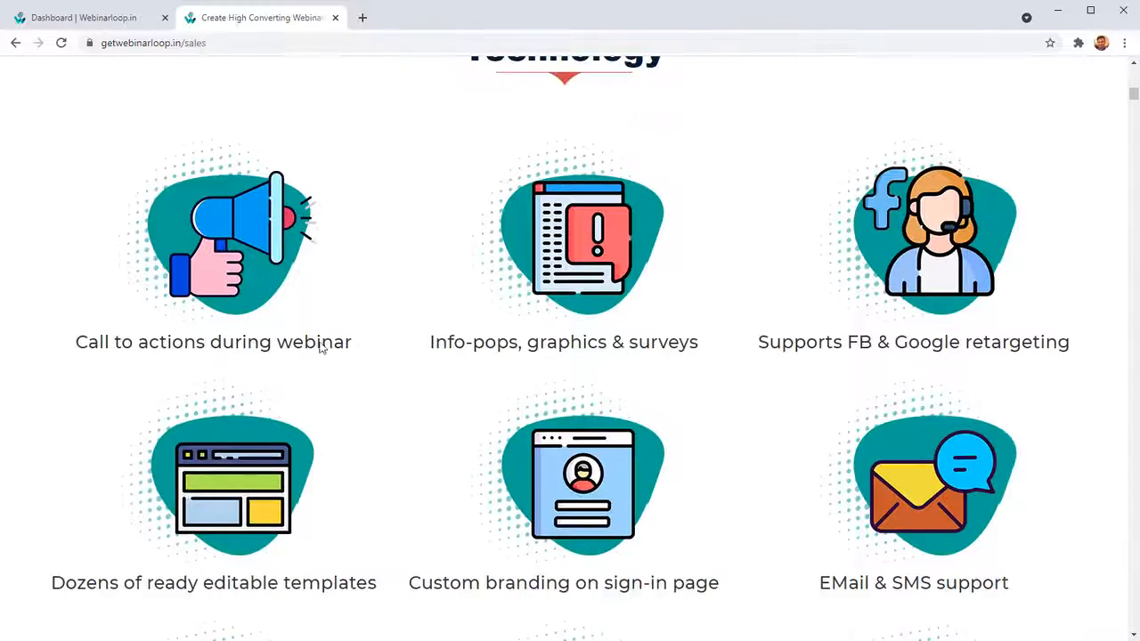
{"action": "left_click_drag", "start_coordinate": [102, 271], "coordinate": [297, 285]}
{"action": "left_click", "coordinate": [354, 341]}
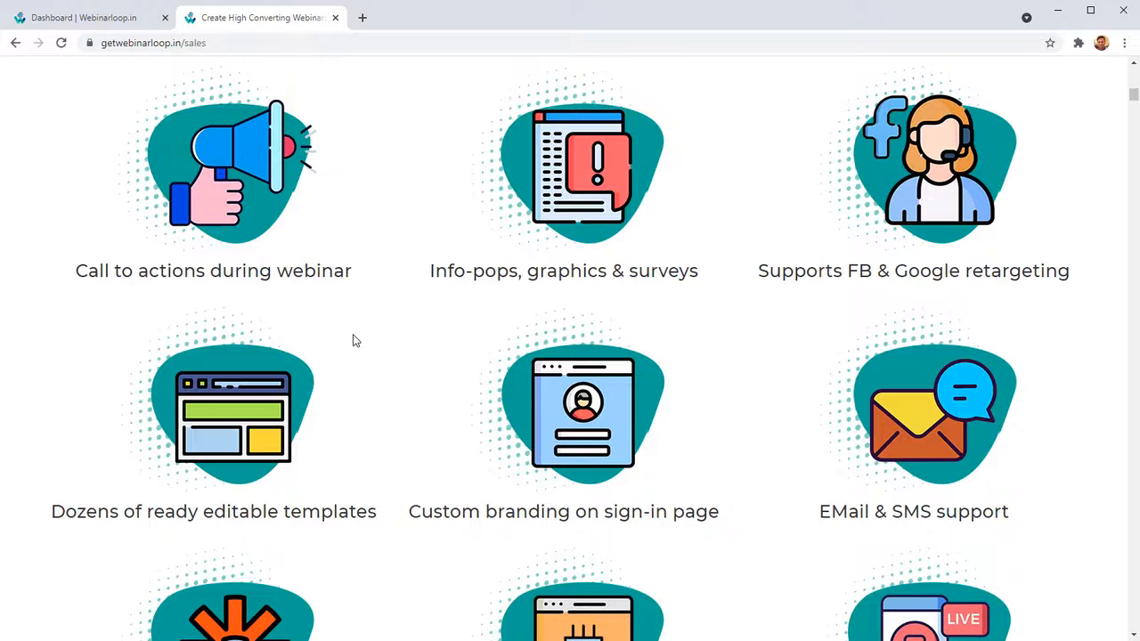
{"action": "left_click_drag", "start_coordinate": [103, 271], "coordinate": [263, 294]}
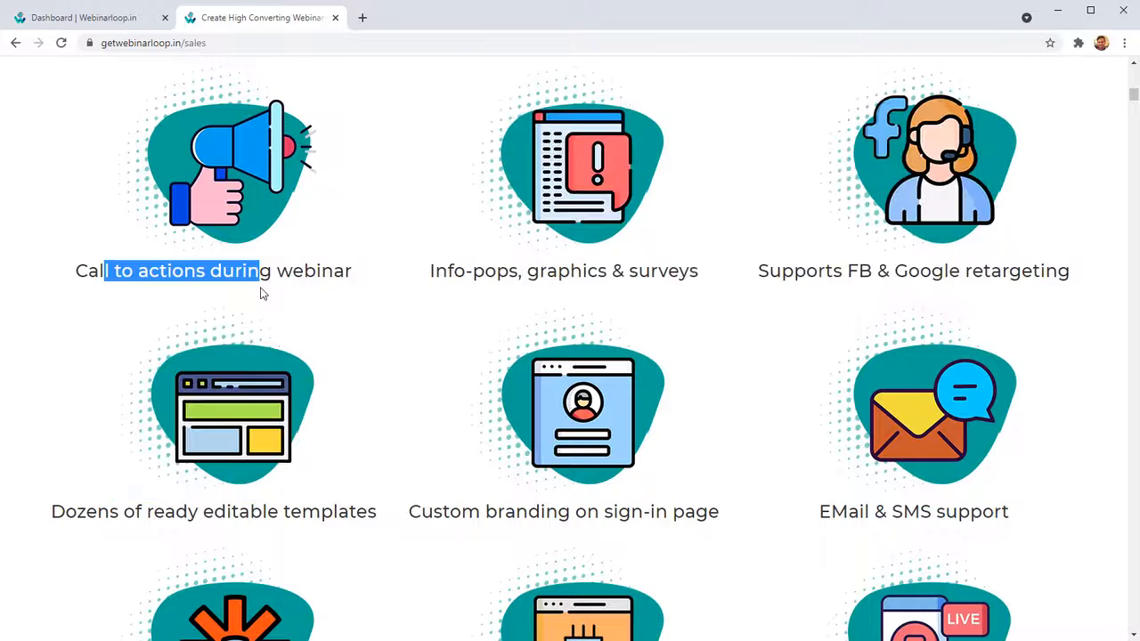
{"action": "left_click", "coordinate": [263, 294]}
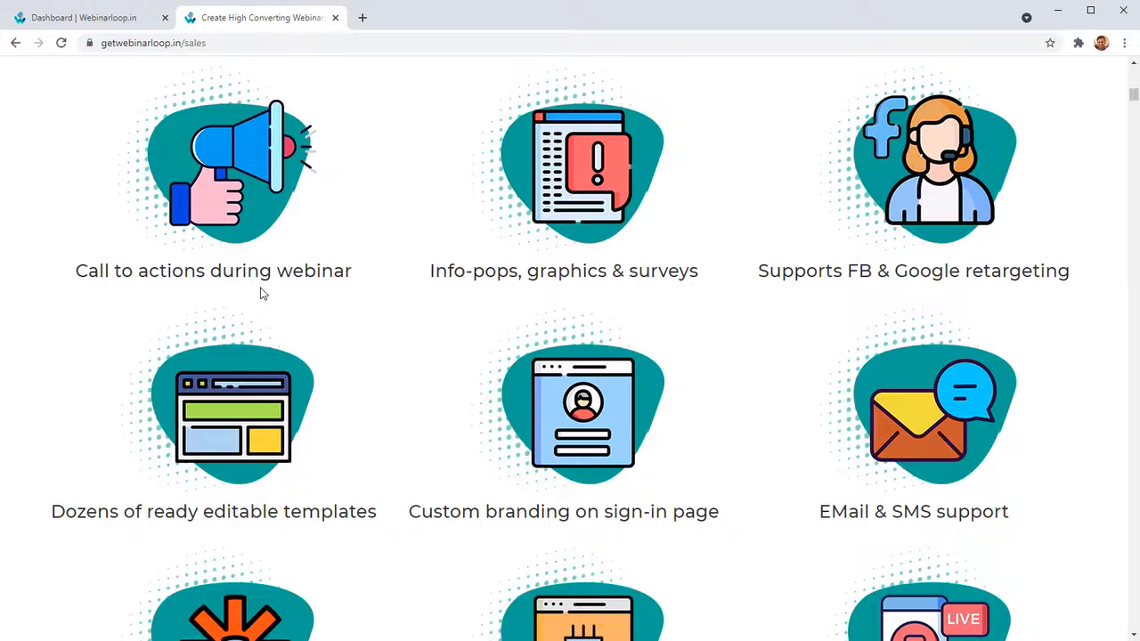
{"action": "left_click_drag", "start_coordinate": [455, 272], "coordinate": [638, 283]}
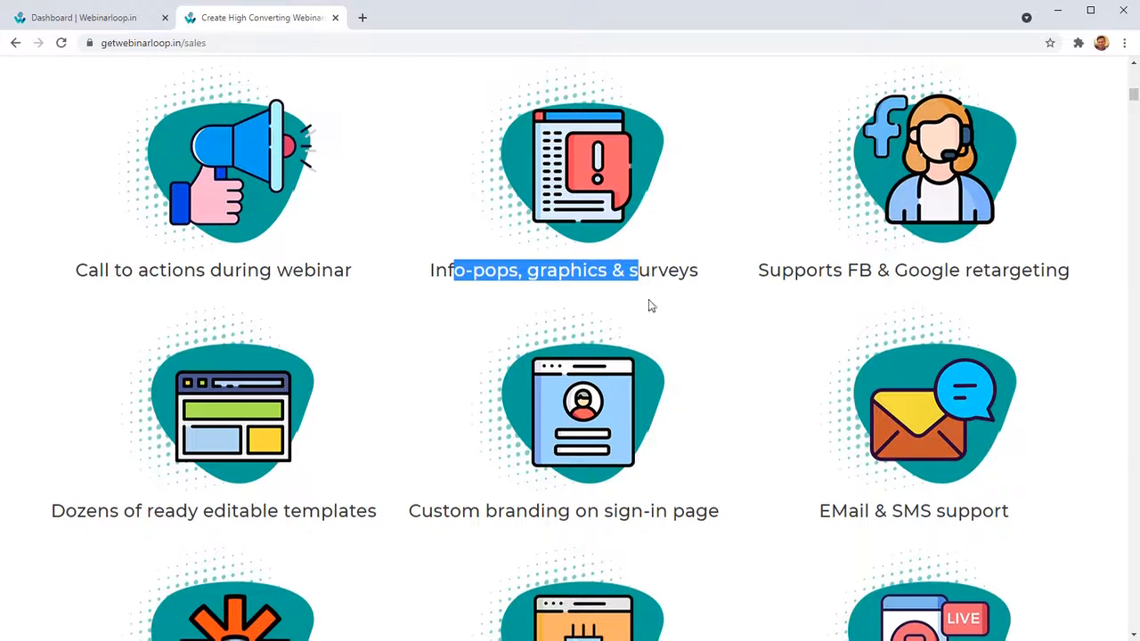
Look through the sales page's detailed Webinarloop 2 feature list, including simulated chat, engagement sidebar and integrations.
{"action": "scroll", "coordinate": [650, 305], "scroll_direction": "down", "scroll_amount": 6}
{"action": "scroll", "coordinate": [682, 444], "scroll_direction": "down", "scroll_amount": 3}
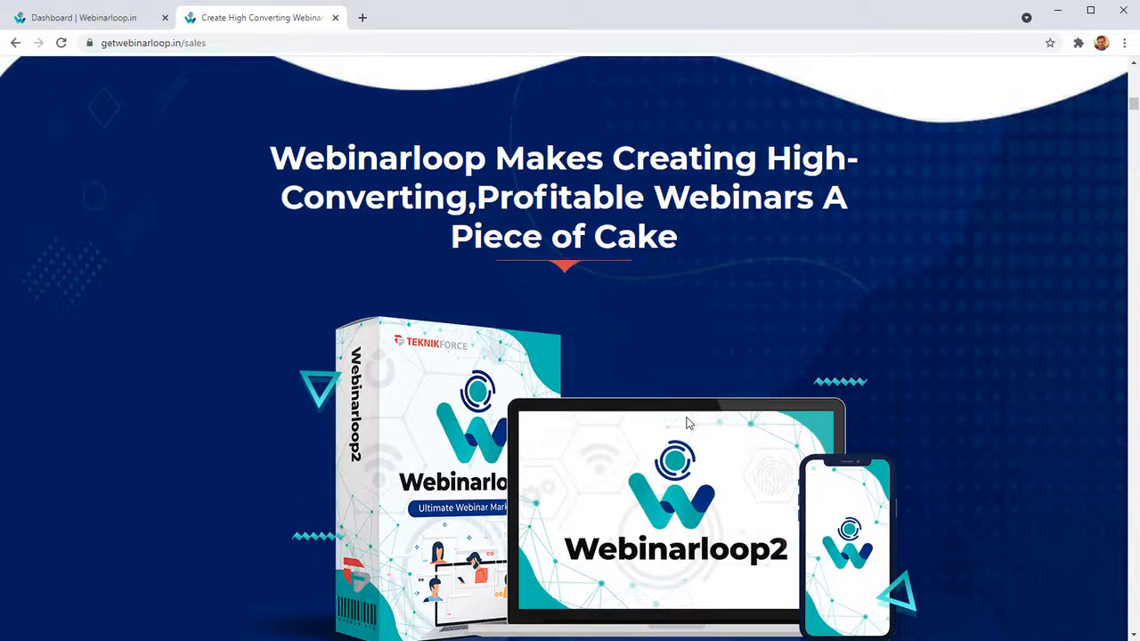
{"action": "scroll", "coordinate": [687, 423], "scroll_direction": "down", "scroll_amount": 8}
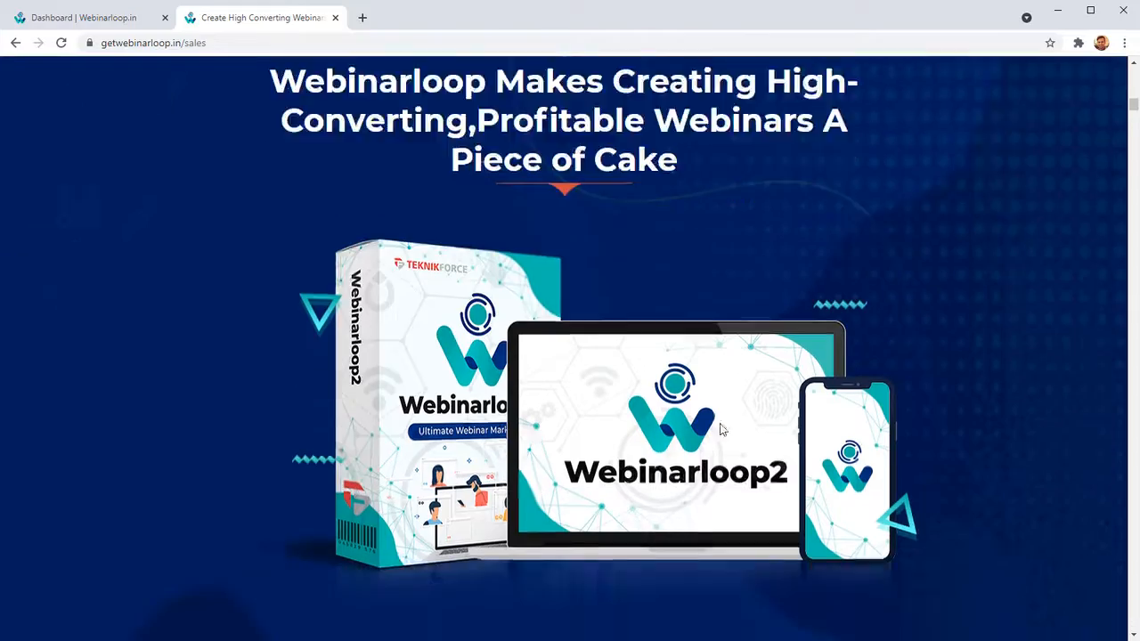
{"action": "scroll", "coordinate": [667, 436], "scroll_direction": "down", "scroll_amount": 9}
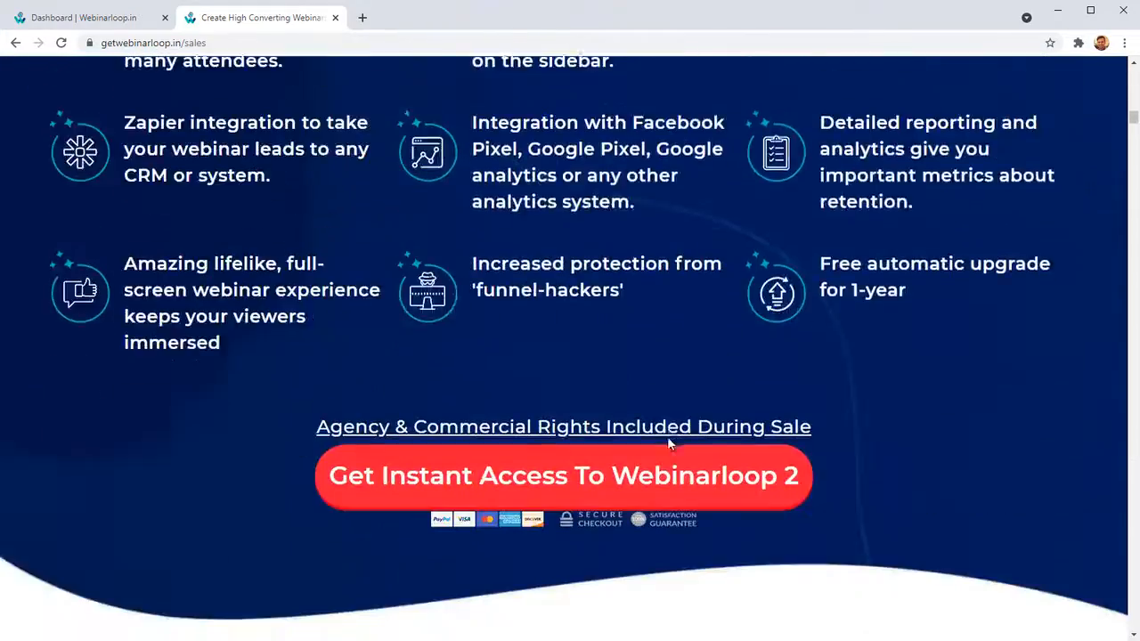
{"action": "scroll", "coordinate": [238, 420], "scroll_direction": "up", "scroll_amount": 1}
{"action": "scroll", "coordinate": [238, 421], "scroll_direction": "up", "scroll_amount": 5}
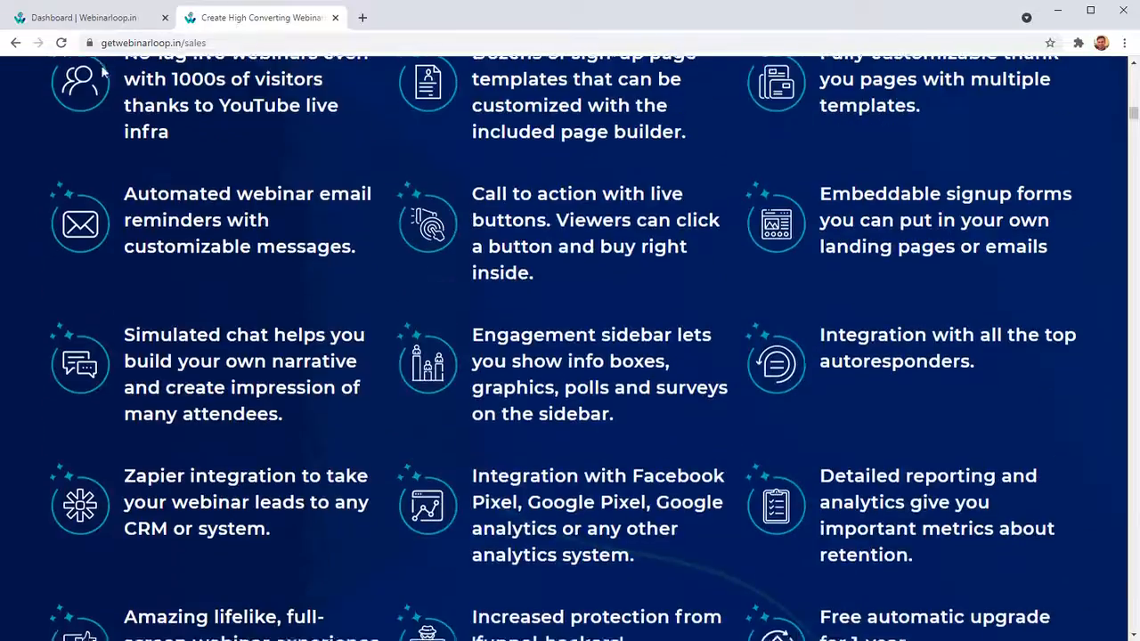
Switch to the Webinarloop dashboard and examine the Registrant Count and Attendee Count charts.
{"action": "left_click", "coordinate": [89, 18]}
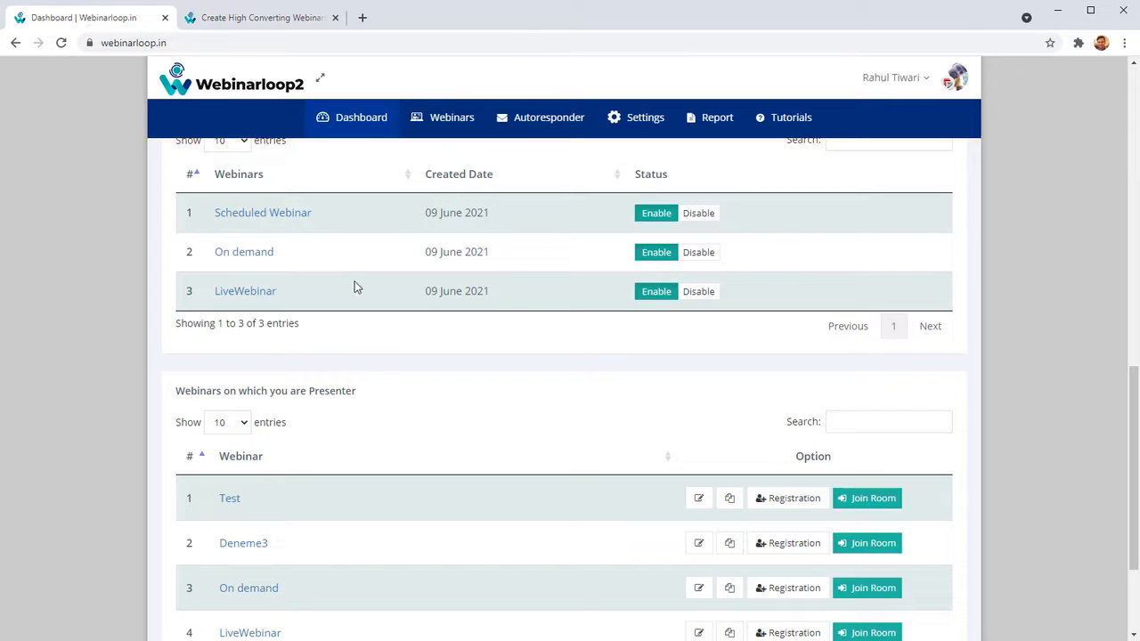
{"action": "scroll", "coordinate": [354, 287], "scroll_direction": "up", "scroll_amount": 10}
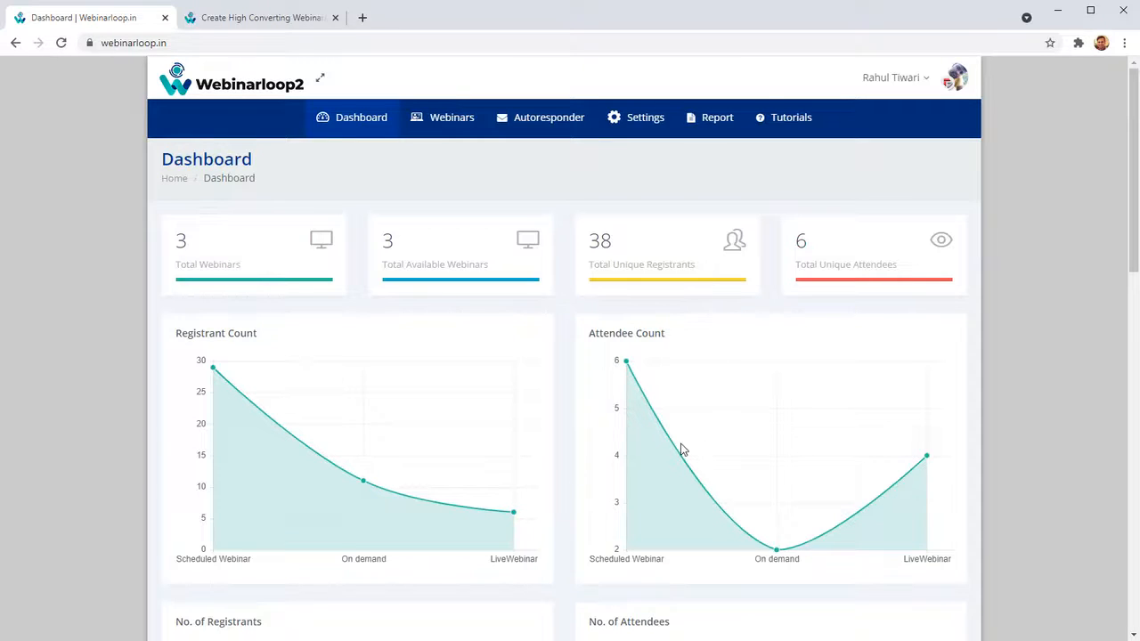
{"action": "scroll", "coordinate": [453, 538], "scroll_direction": "down", "scroll_amount": 1}
{"action": "scroll", "coordinate": [305, 407], "scroll_direction": "down", "scroll_amount": 2}
{"action": "scroll", "coordinate": [267, 347], "scroll_direction": "up", "scroll_amount": 2}
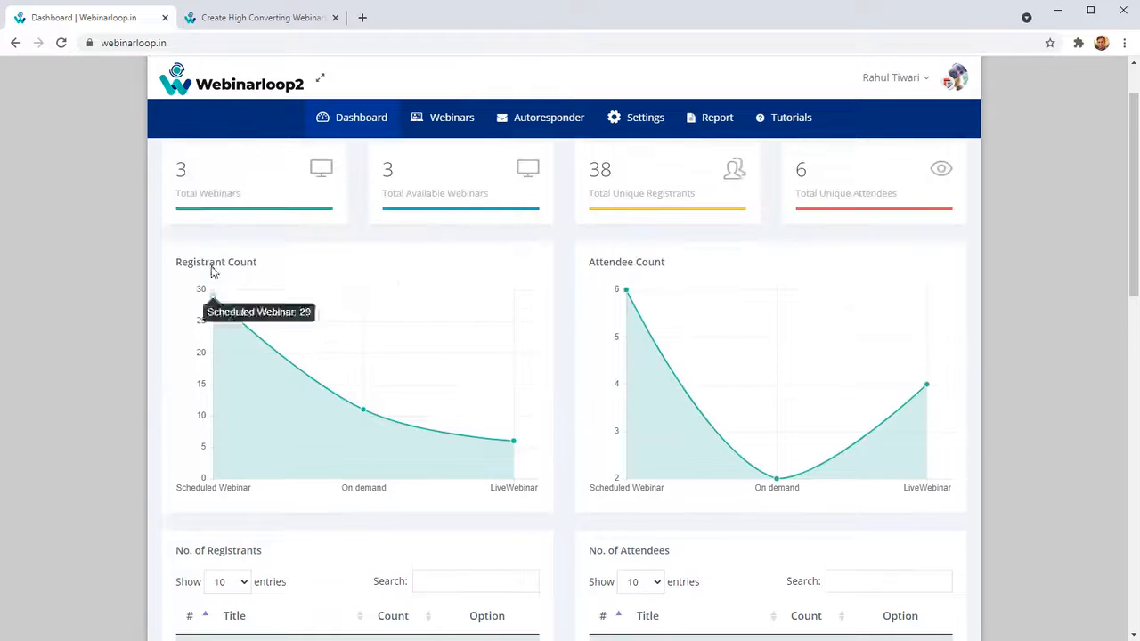
{"action": "scroll", "coordinate": [273, 243], "scroll_direction": "up", "scroll_amount": 1}
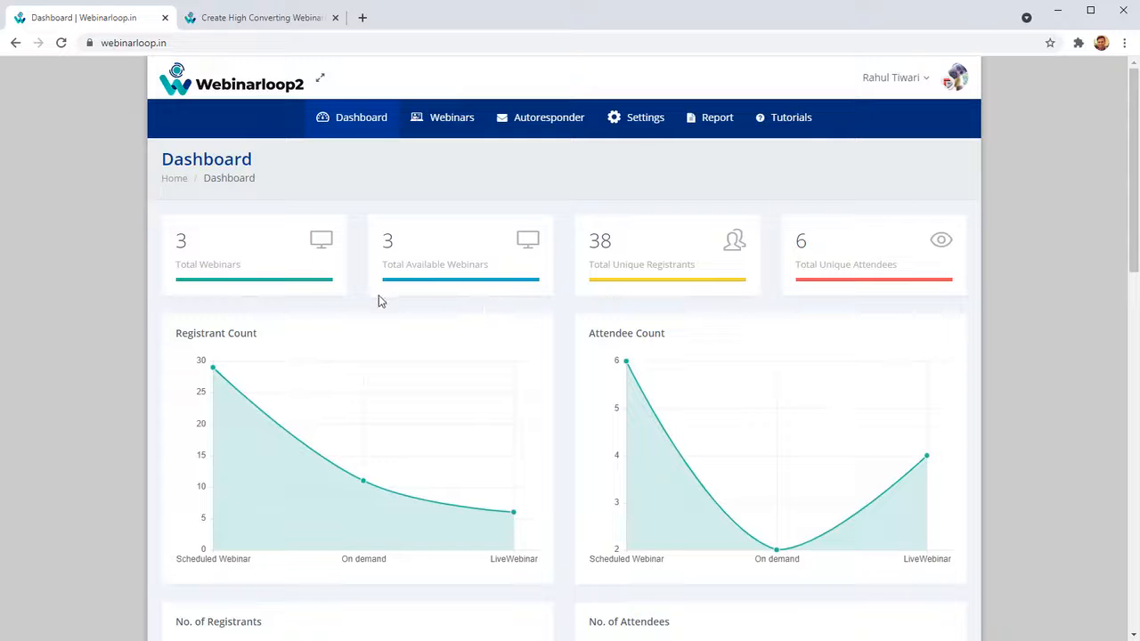
Examine the dashboard's summary figures for total webinars, available webinars, unique registrants and unique attendees.
{"action": "left_click_drag", "start_coordinate": [241, 266], "coordinate": [236, 267]}
{"action": "left_click", "coordinate": [404, 254]}
{"action": "left_click_drag", "start_coordinate": [674, 267], "coordinate": [619, 264]}
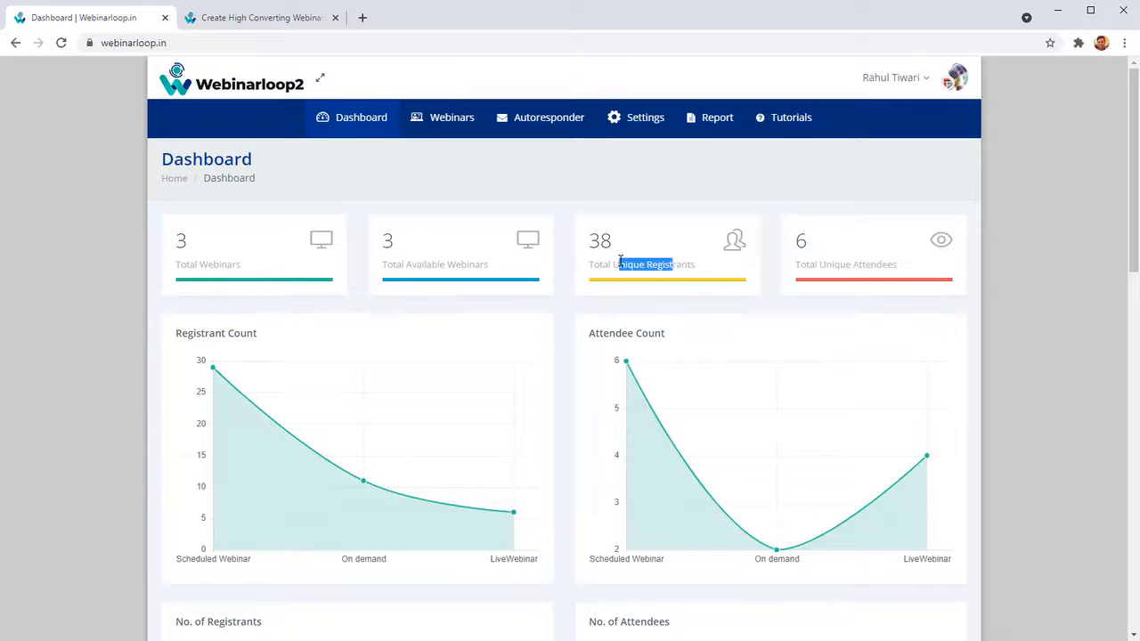
{"action": "left_click", "coordinate": [809, 263]}
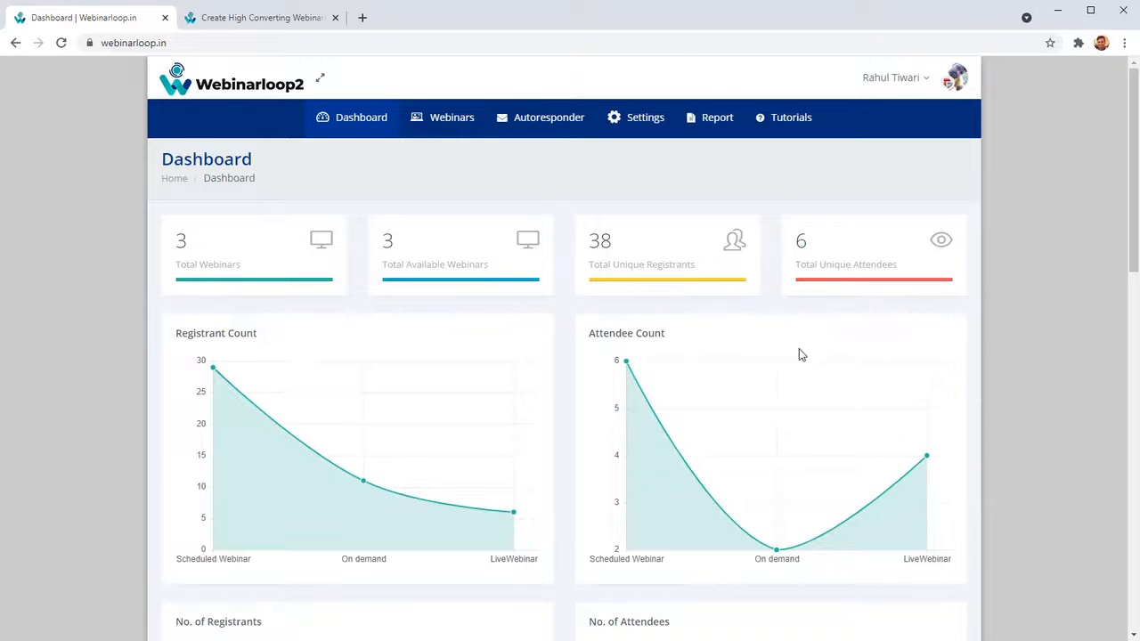
Examine the count charts and the registrant and attendee tables, including the Scheduled Webinar's CSV download option.
{"action": "scroll", "coordinate": [399, 397], "scroll_direction": "down", "scroll_amount": 1}
{"action": "scroll", "coordinate": [399, 397], "scroll_direction": "down", "scroll_amount": 2}
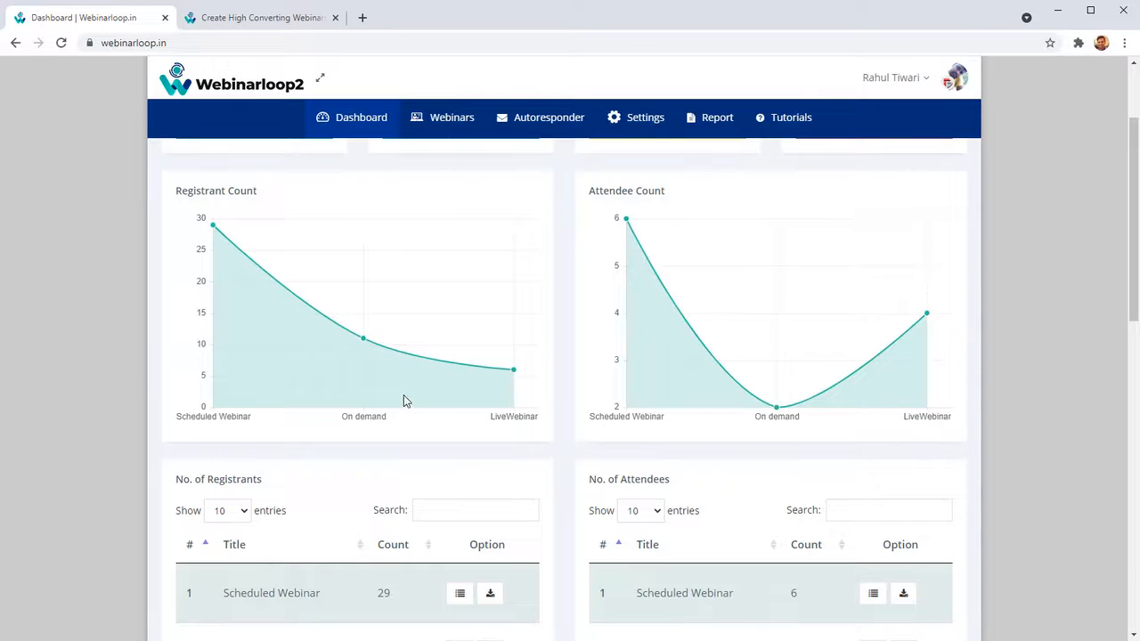
{"action": "scroll", "coordinate": [402, 400], "scroll_direction": "down", "scroll_amount": 4}
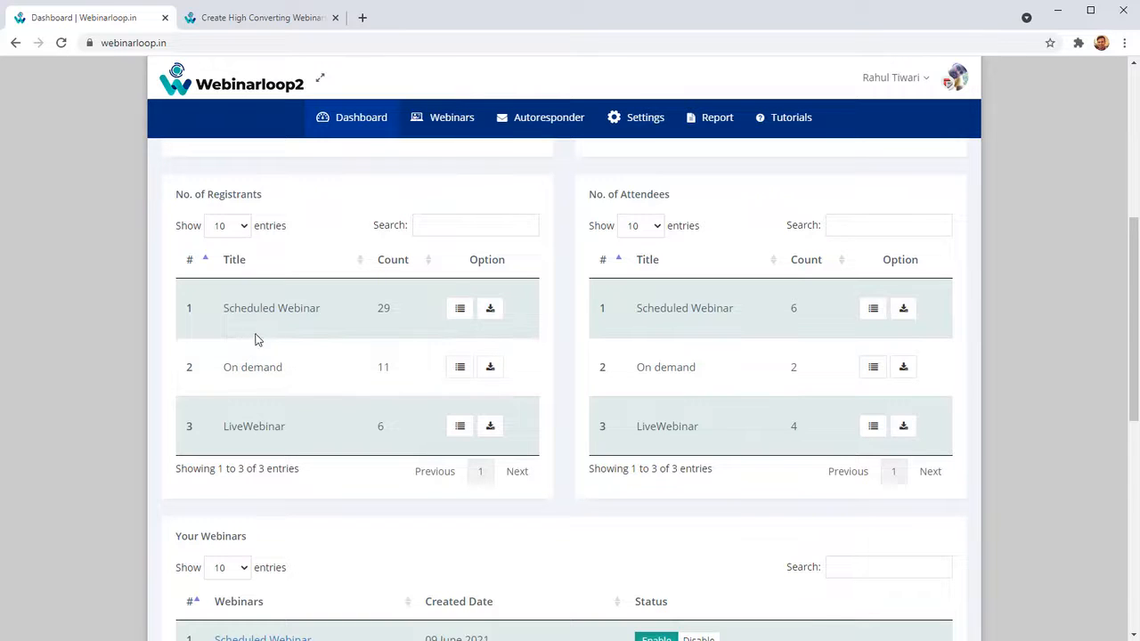
{"action": "left_click_drag", "start_coordinate": [228, 308], "coordinate": [303, 308]}
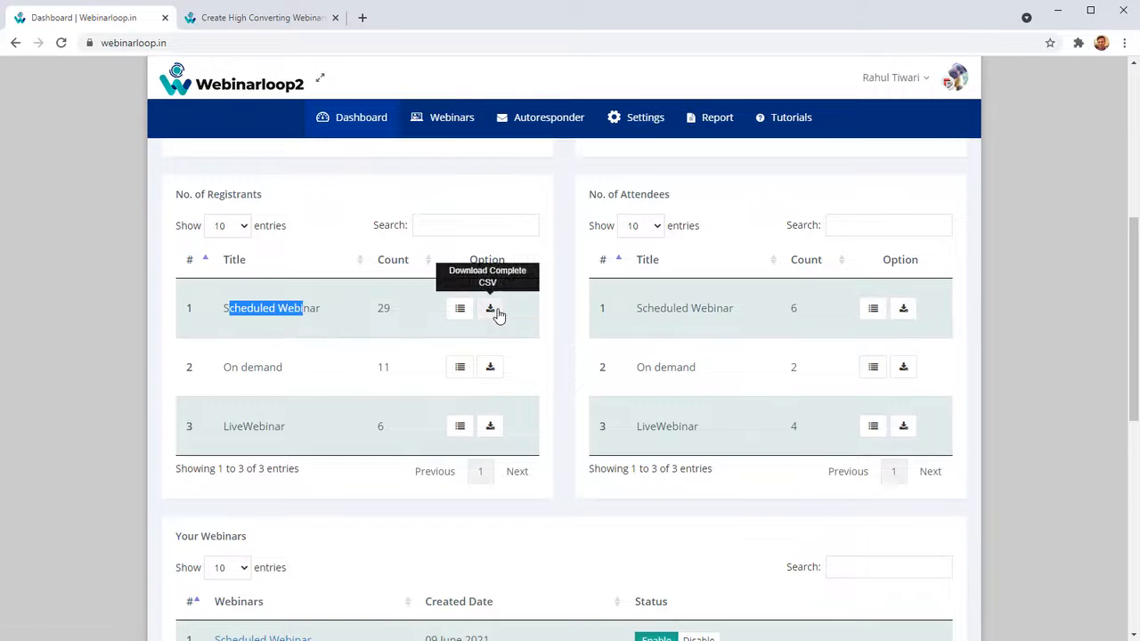
Look over the account's own webinars with their status switches and the webinars with a presenter role.
{"action": "scroll", "coordinate": [463, 374], "scroll_direction": "down", "scroll_amount": 4}
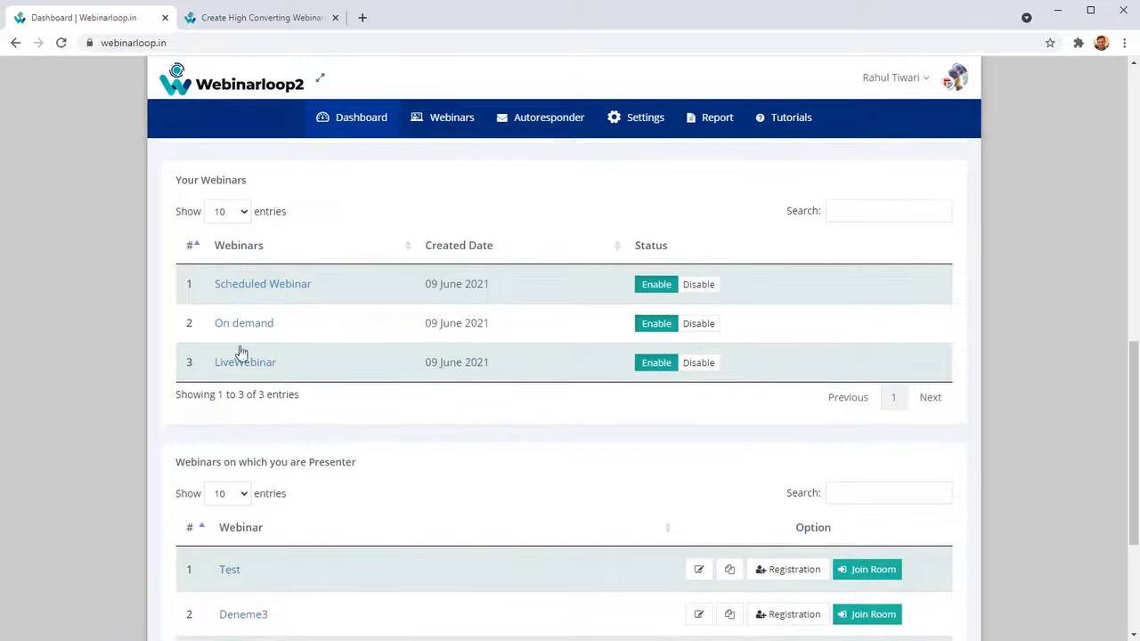
{"action": "scroll", "coordinate": [301, 434], "scroll_direction": "down", "scroll_amount": 3}
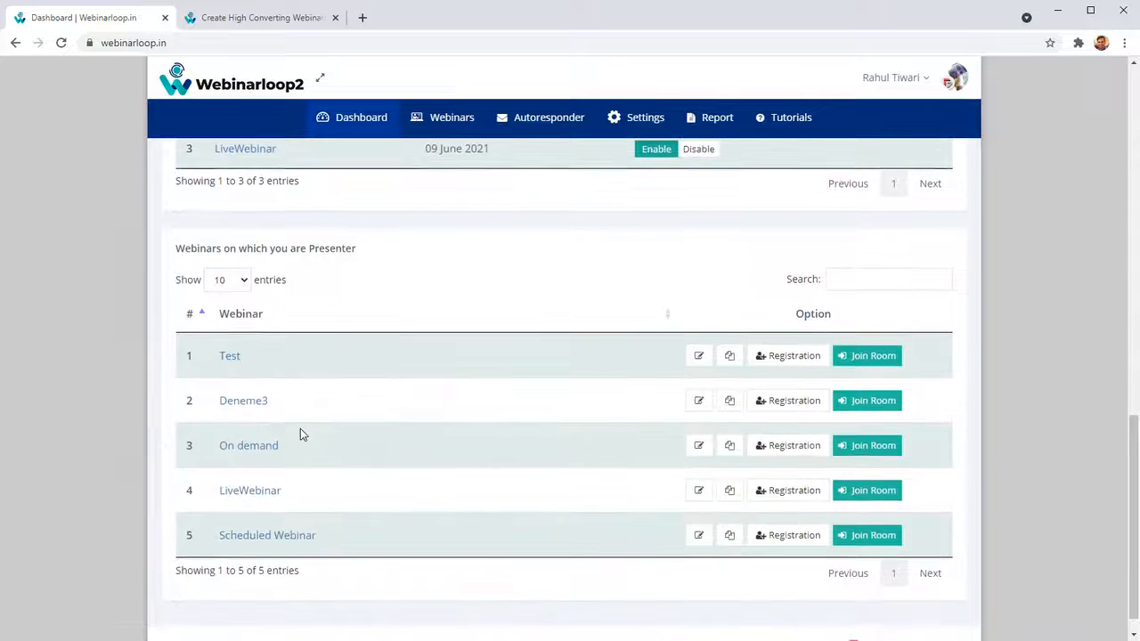
{"action": "scroll", "coordinate": [384, 465], "scroll_direction": "up", "scroll_amount": 3}
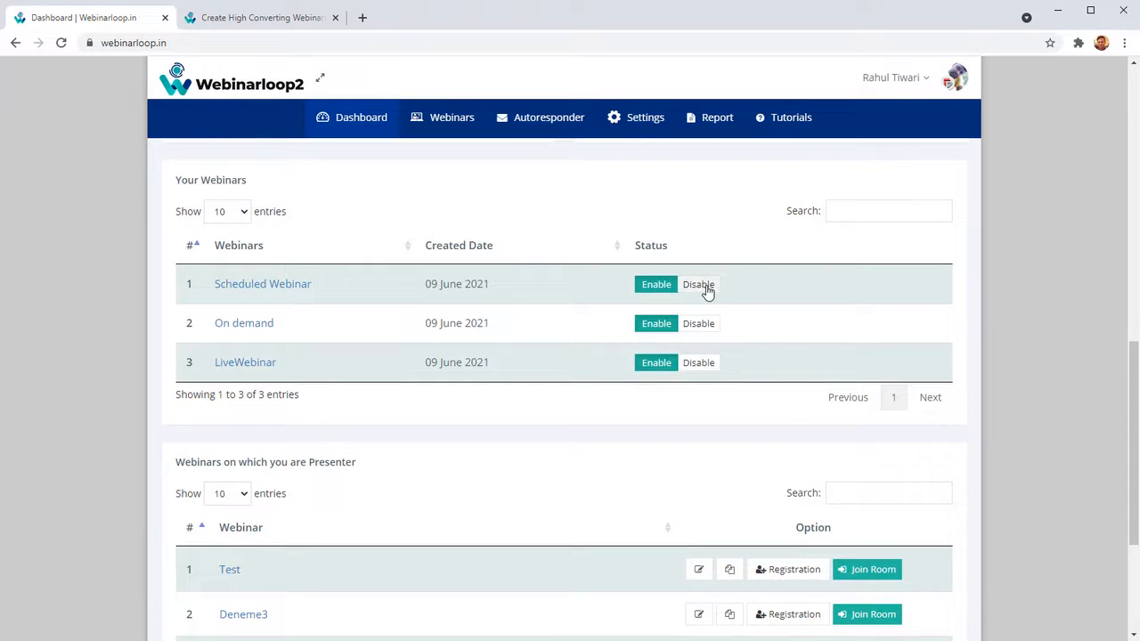
{"action": "scroll", "coordinate": [614, 399], "scroll_direction": "down", "scroll_amount": 3}
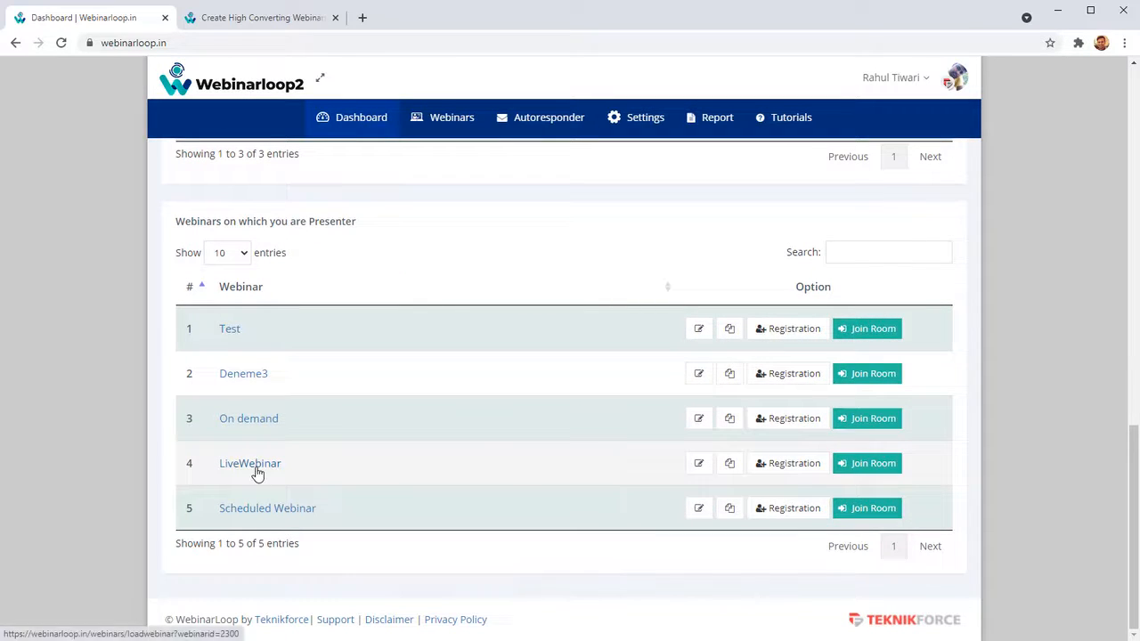
{"action": "scroll", "coordinate": [269, 495], "scroll_direction": "up", "scroll_amount": 3}
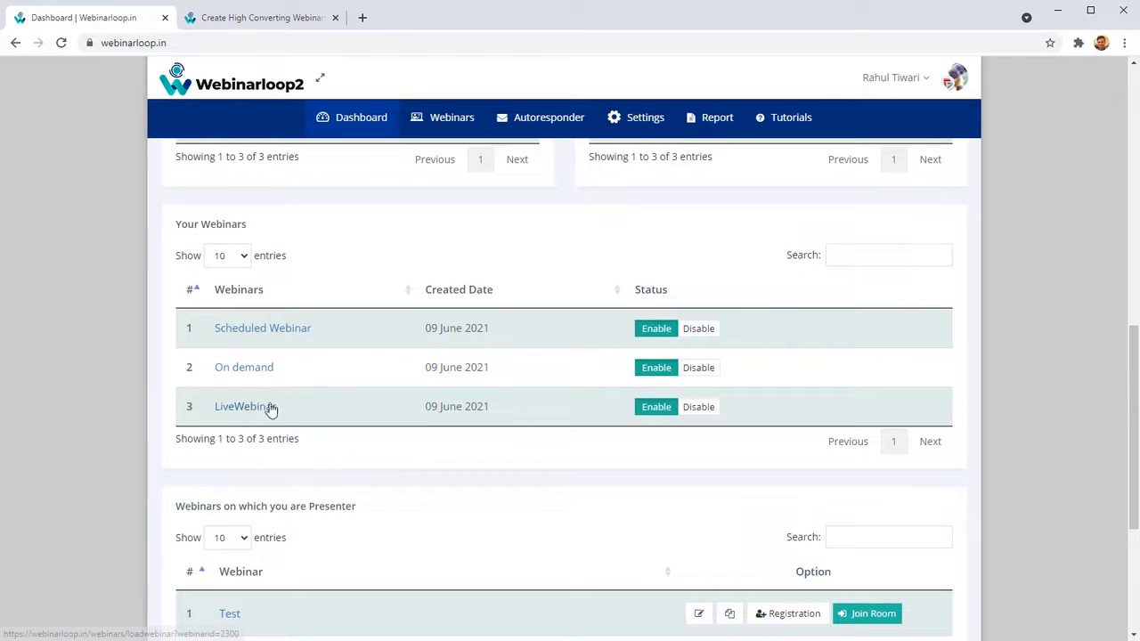
Open the Scheduled Webinar's dashboard and examine its Attended vs Registered and Webinar Watch Percent charts.
{"action": "left_click", "coordinate": [284, 336]}
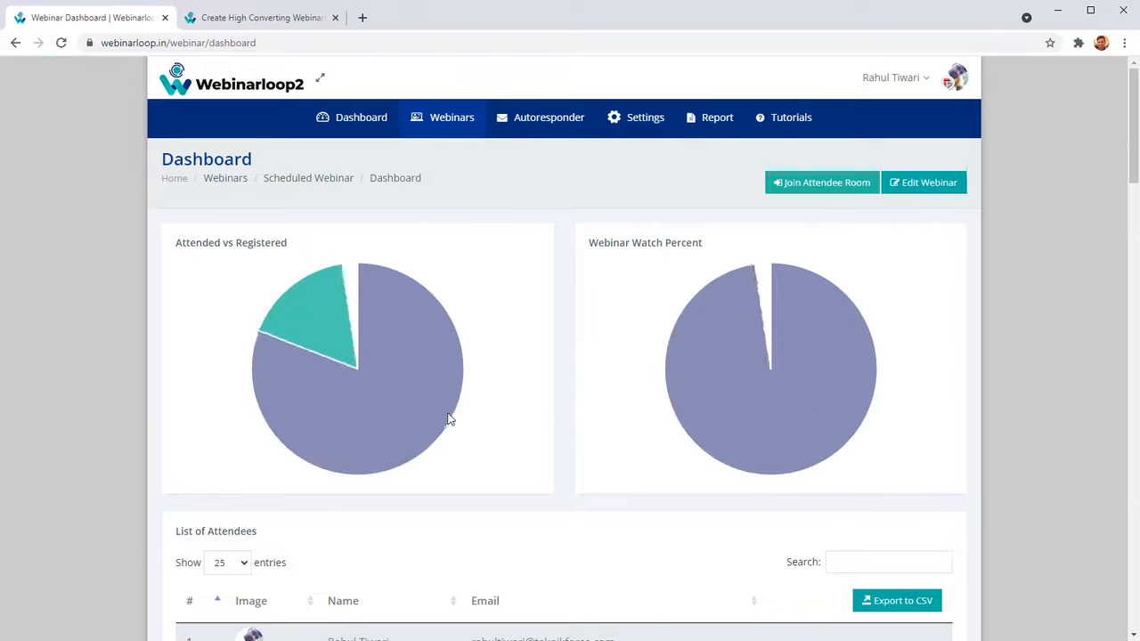
{"action": "mouse_move", "coordinate": [412, 384]}
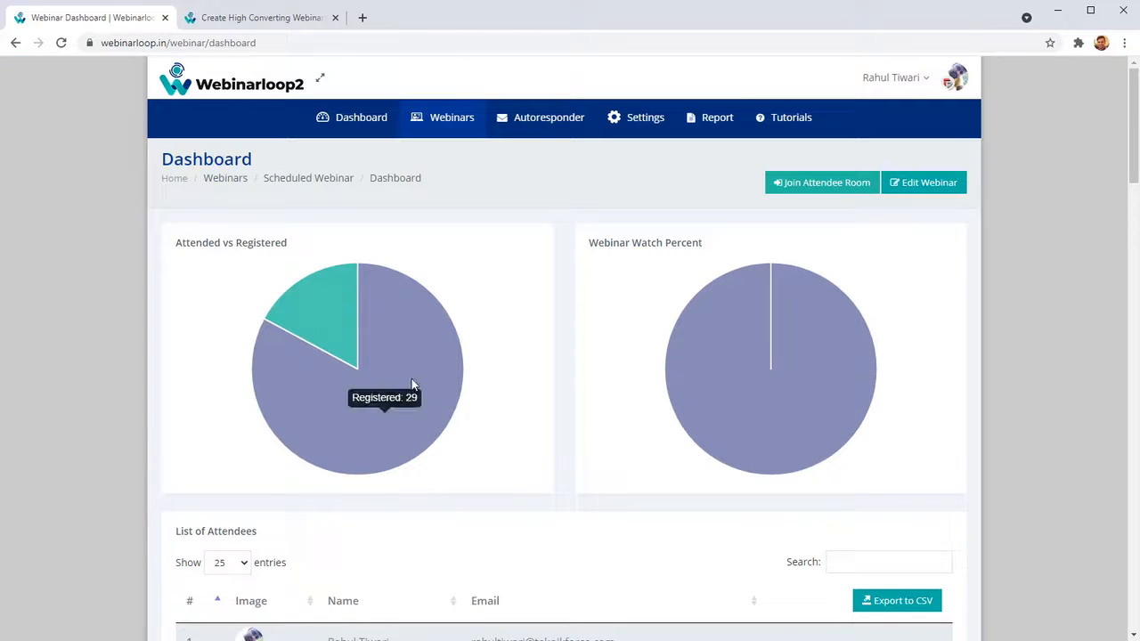
{"action": "mouse_move", "coordinate": [744, 347]}
{"action": "scroll", "coordinate": [744, 311], "scroll_direction": "down", "scroll_amount": 1}
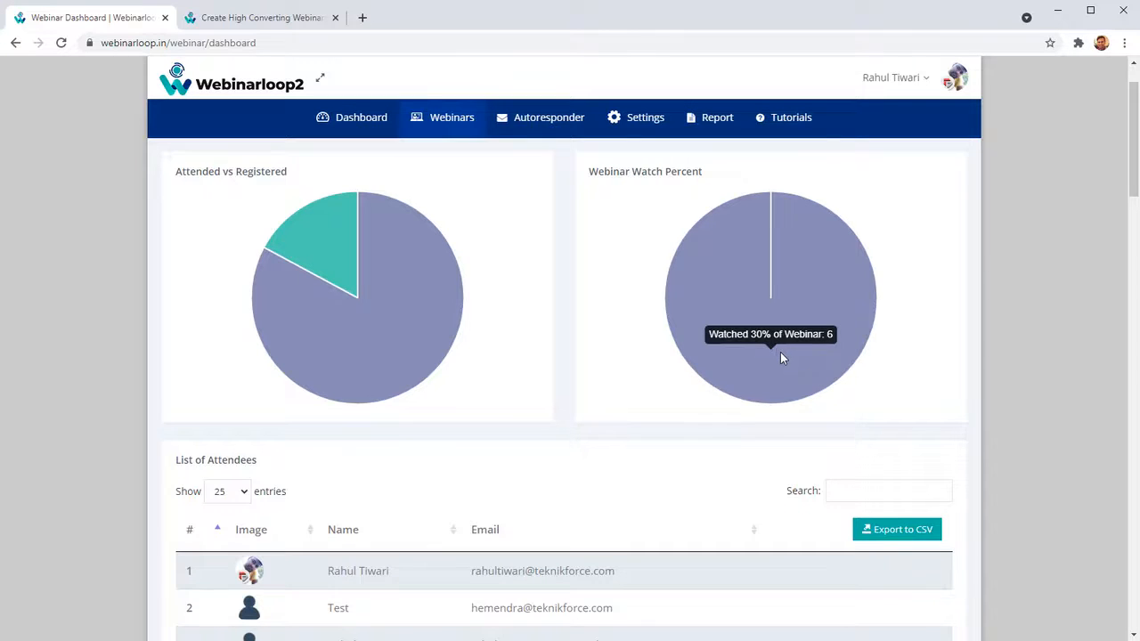
Look through the webinar's attendee, registrant, question and poll answer lists, its schedule and the next-session countdown.
{"action": "scroll", "coordinate": [677, 374], "scroll_direction": "down", "scroll_amount": 3}
{"action": "scroll", "coordinate": [517, 401], "scroll_direction": "down", "scroll_amount": 1}
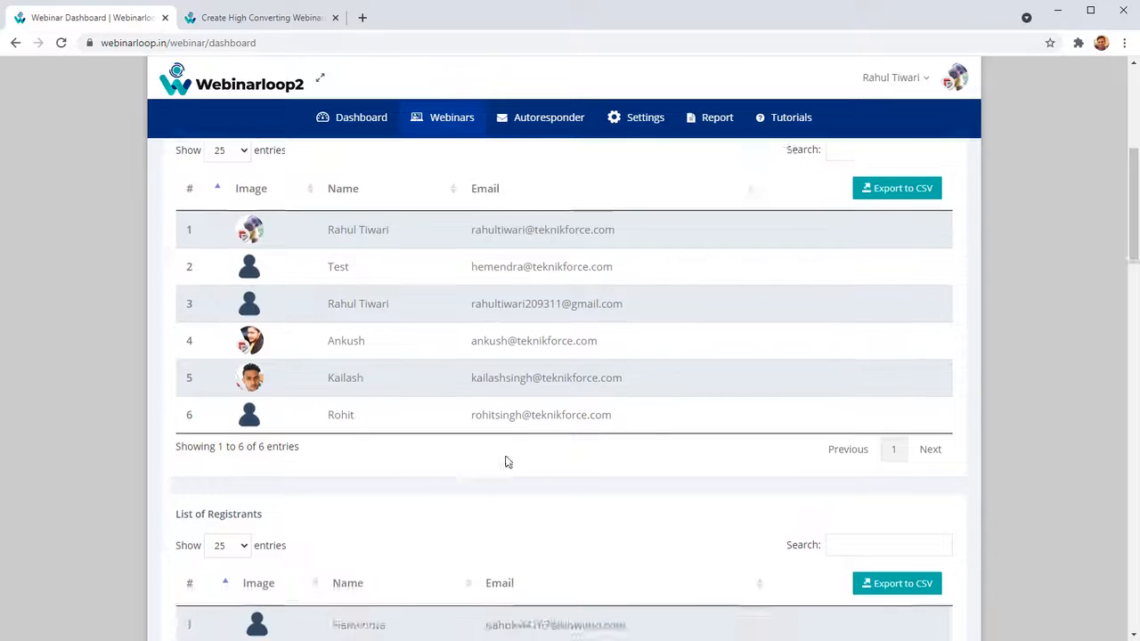
{"action": "scroll", "coordinate": [506, 462], "scroll_direction": "down", "scroll_amount": 15}
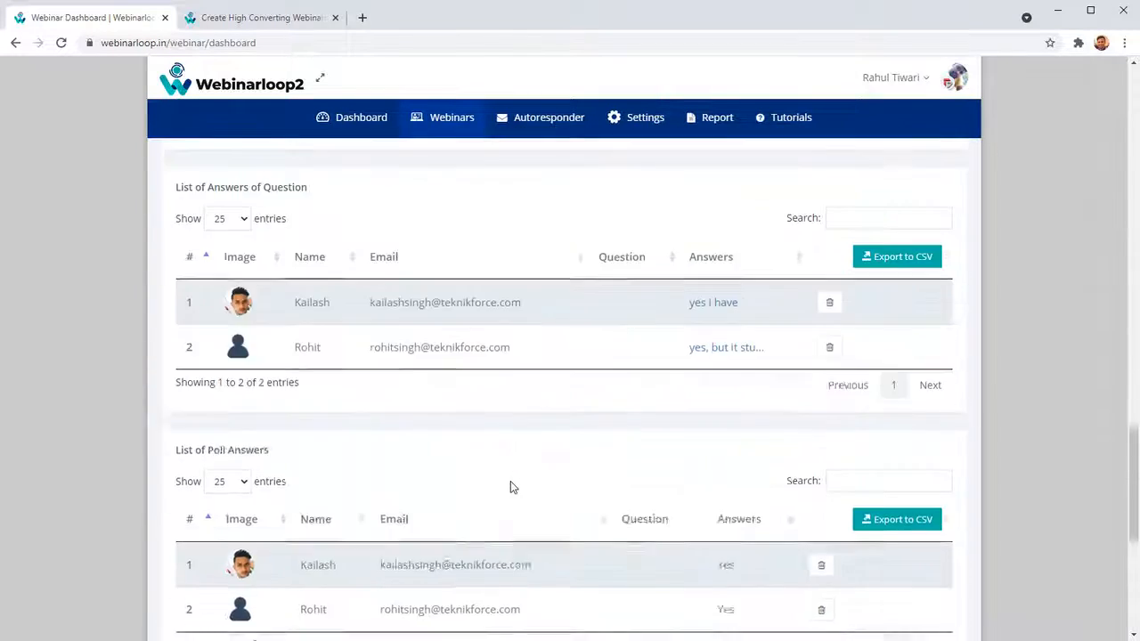
{"action": "scroll", "coordinate": [511, 486], "scroll_direction": "down", "scroll_amount": 5}
{"action": "scroll", "coordinate": [517, 490], "scroll_direction": "up", "scroll_amount": 8}
{"action": "scroll", "coordinate": [521, 493], "scroll_direction": "down", "scroll_amount": 8}
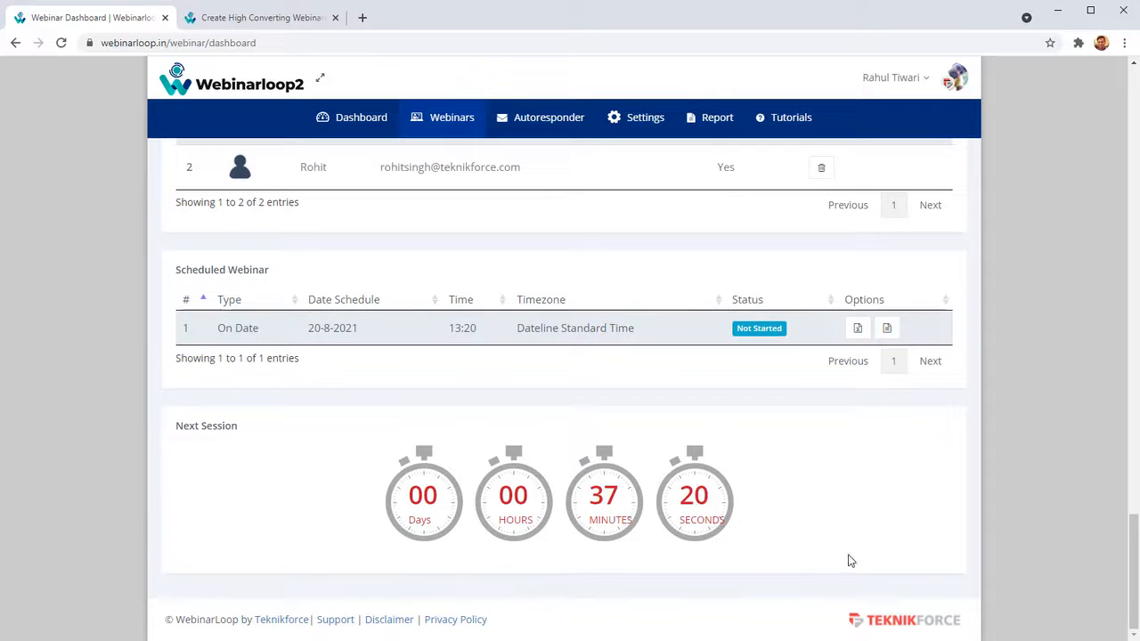
{"action": "left_click_drag", "start_coordinate": [1134, 579], "coordinate": [1062, 125]}
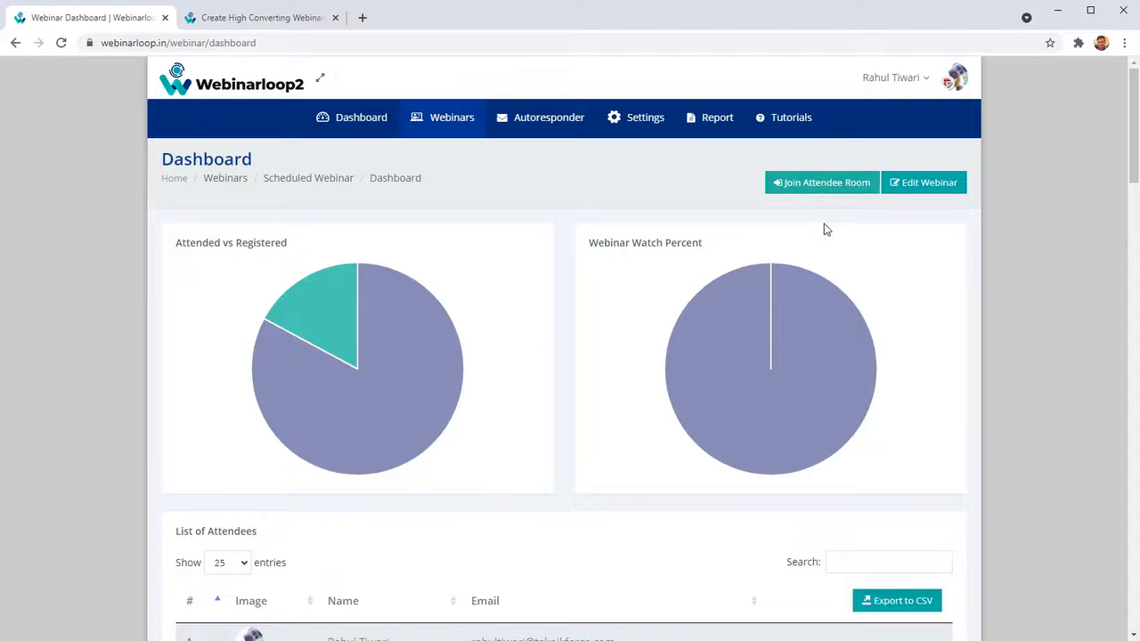
Open the Scheduled Webinar for editing and look over its webinar details form.
{"action": "left_click", "coordinate": [937, 194]}
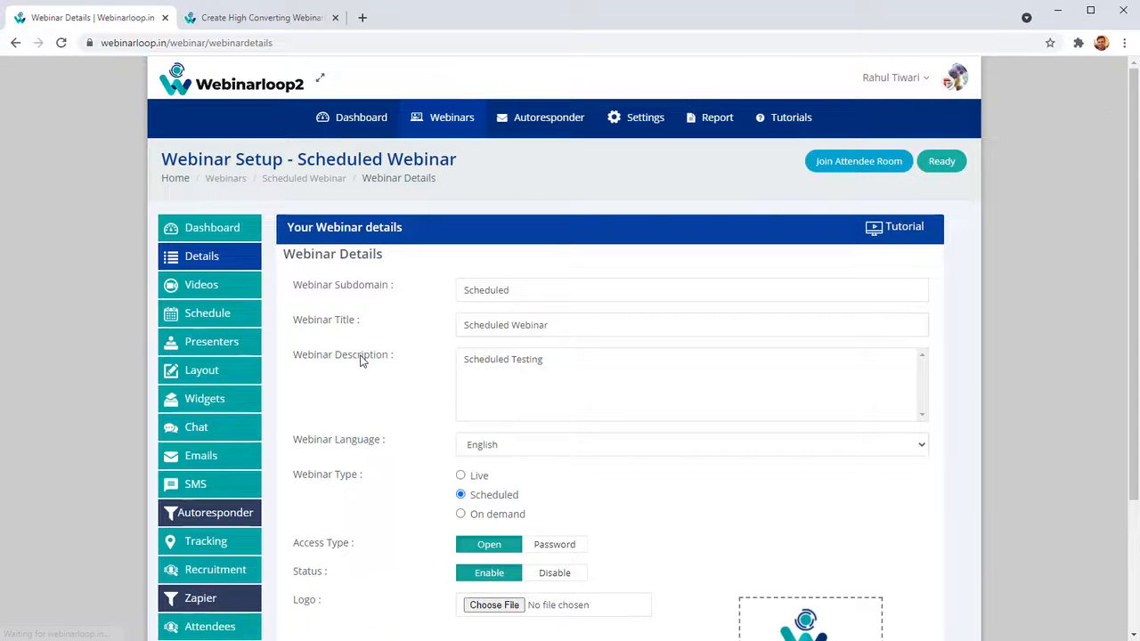
{"action": "scroll", "coordinate": [349, 364], "scroll_direction": "down", "scroll_amount": 3}
{"action": "scroll", "coordinate": [362, 386], "scroll_direction": "up", "scroll_amount": 3}
Open the tutorial video for the webinar details on YouTube, pause playback and look over its description.
{"action": "left_click", "coordinate": [917, 233]}
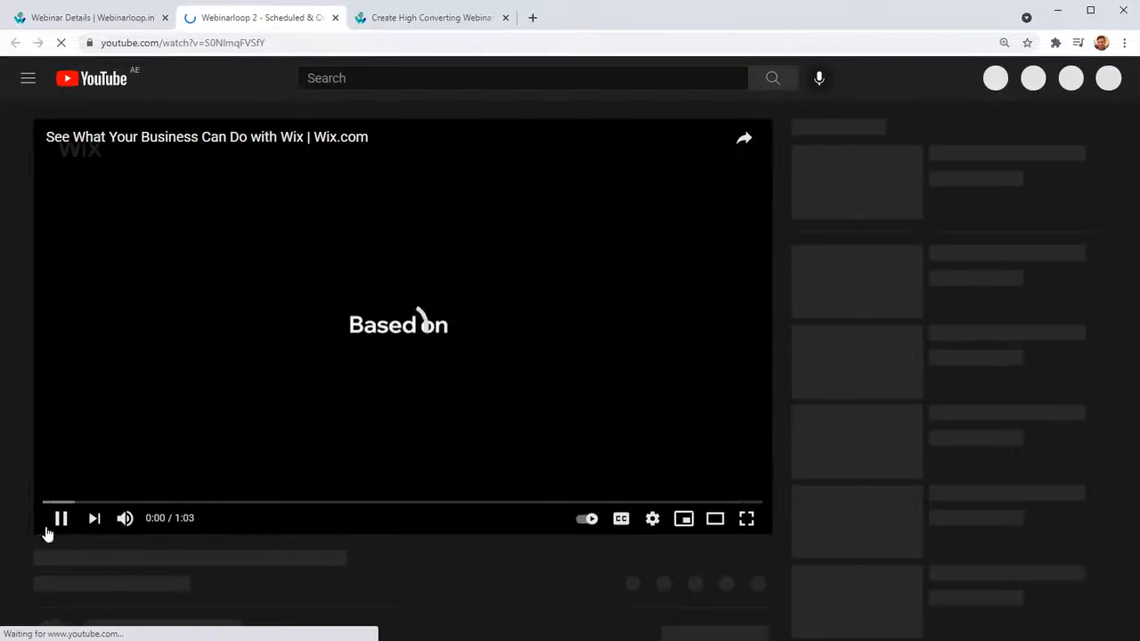
{"action": "left_click", "coordinate": [54, 518]}
{"action": "scroll", "coordinate": [219, 407], "scroll_direction": "down", "scroll_amount": 5}
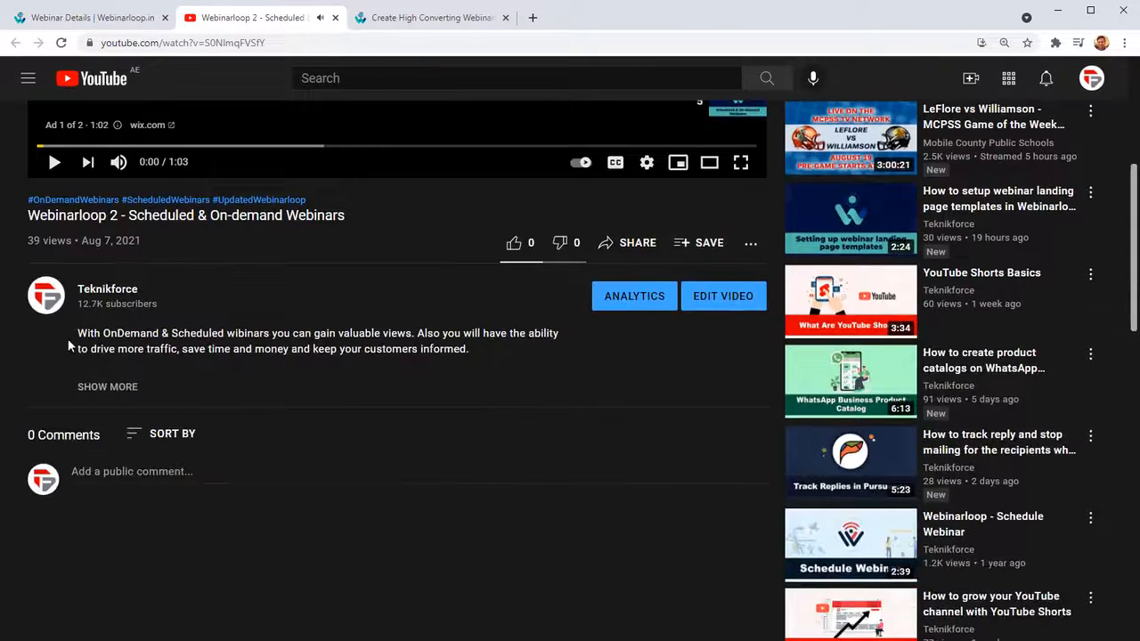
{"action": "scroll", "coordinate": [86, 347], "scroll_direction": "up", "scroll_amount": 4}
{"action": "scroll", "coordinate": [170, 560], "scroll_direction": "down", "scroll_amount": 3}
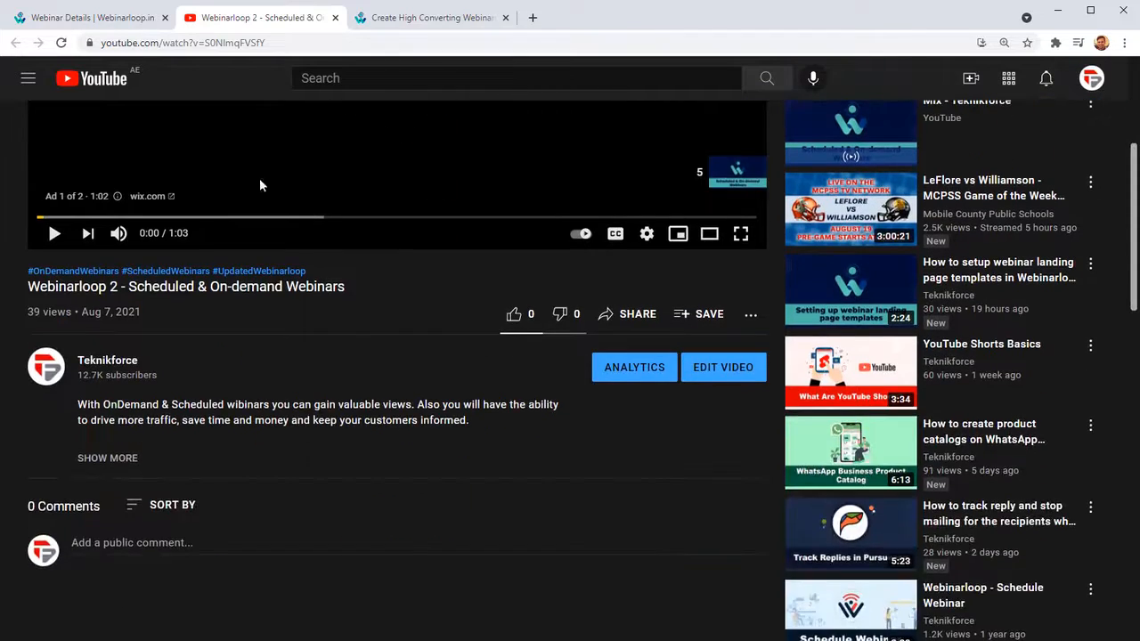
Close the tutorial video's tab and review the Scheduled Webinar's checklist of what must be set up before going live.
{"action": "scroll", "coordinate": [260, 183], "scroll_direction": "up", "scroll_amount": 4}
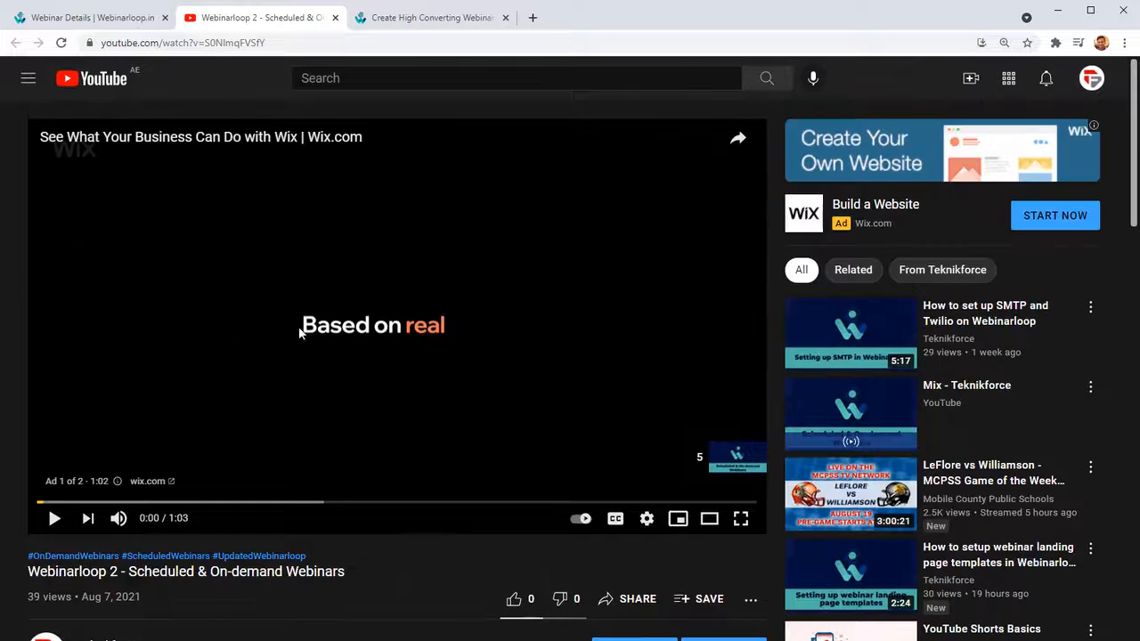
{"action": "middle_click", "coordinate": [277, 22]}
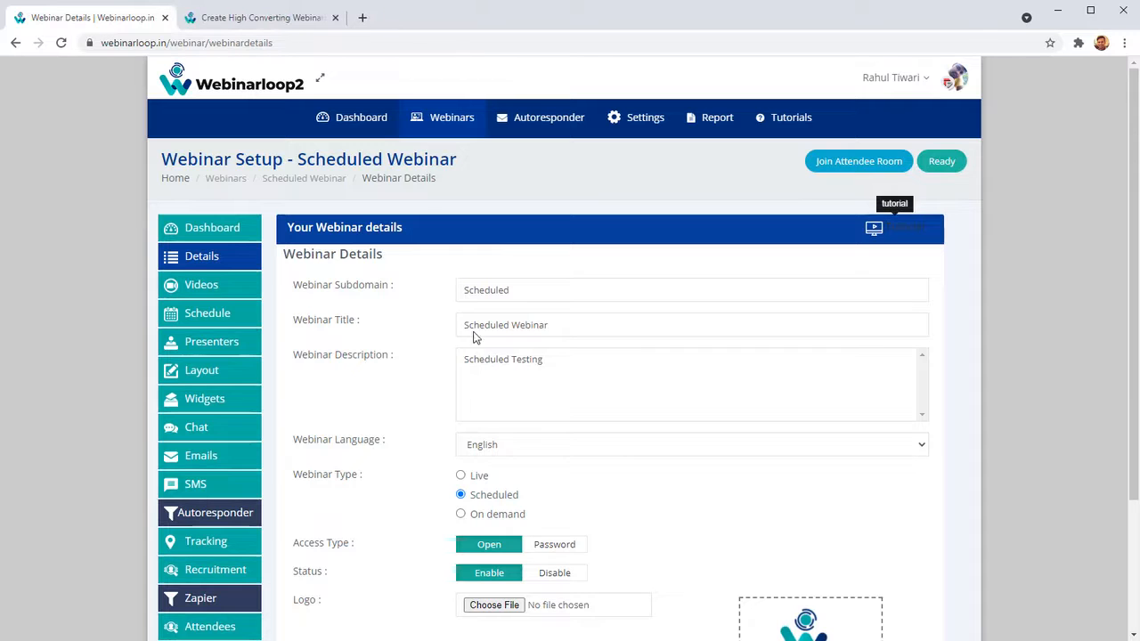
{"action": "scroll", "coordinate": [418, 463], "scroll_direction": "down", "scroll_amount": 2}
{"action": "scroll", "coordinate": [354, 407], "scroll_direction": "up", "scroll_amount": 2}
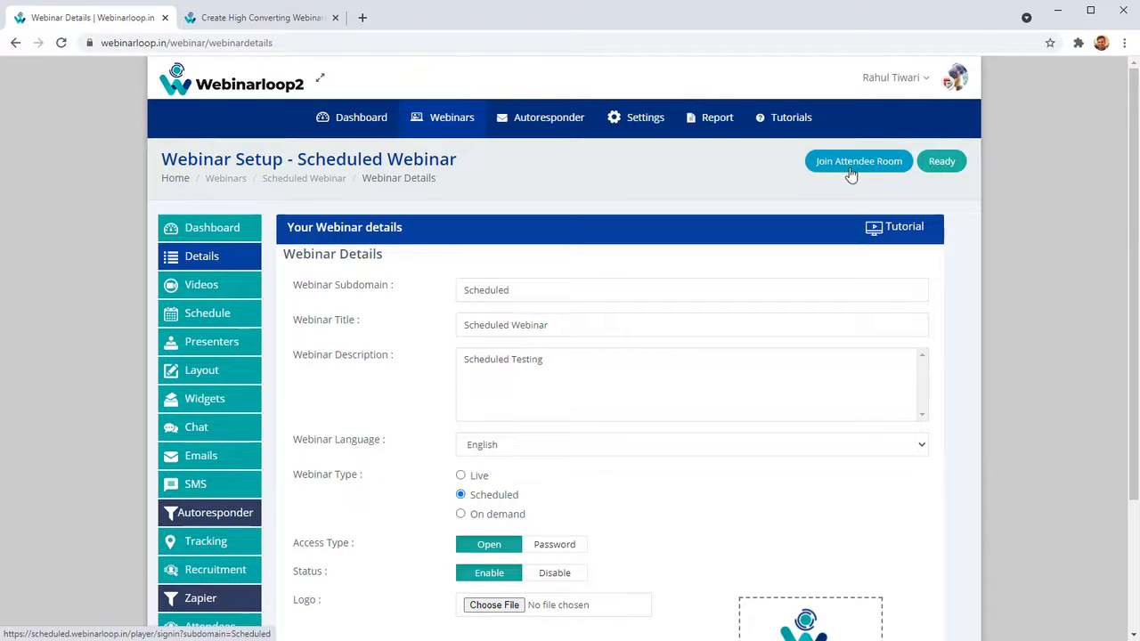
{"action": "left_click", "coordinate": [942, 168]}
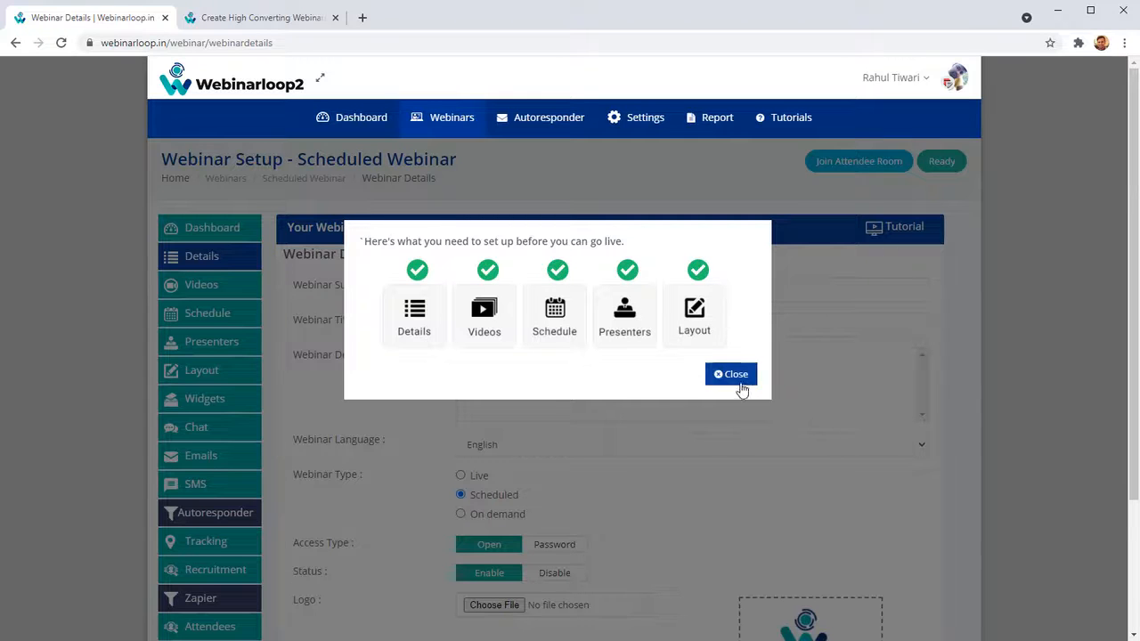
{"action": "left_click", "coordinate": [735, 374]}
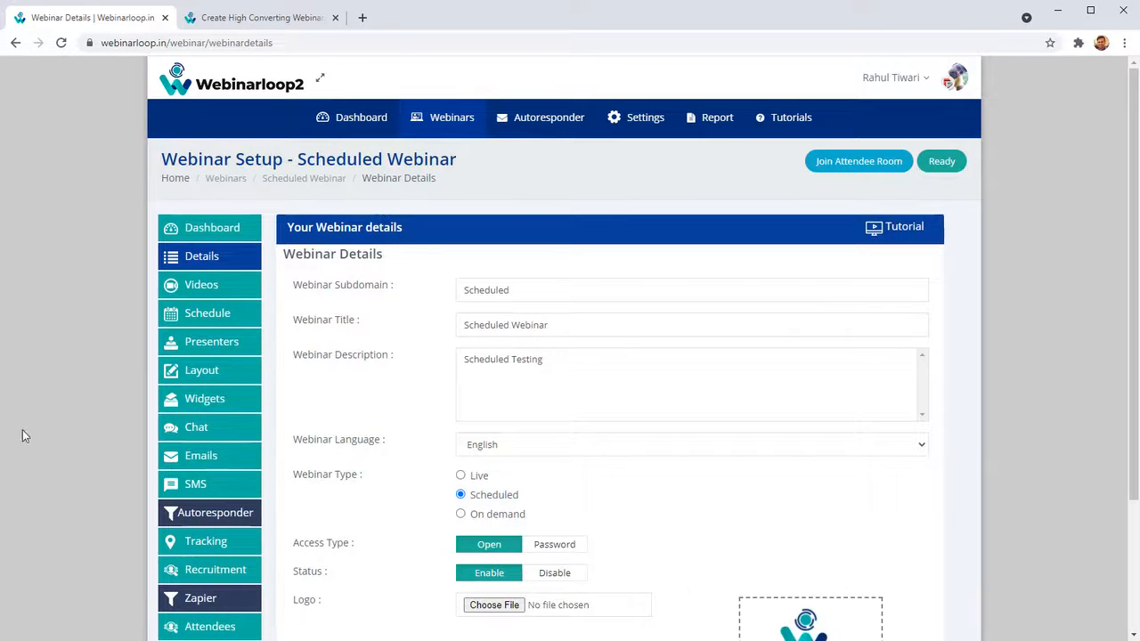
Look over the webinar's subdomain, title, description and language fields in its details form.
{"action": "scroll", "coordinate": [587, 314], "scroll_direction": "down", "scroll_amount": 1}
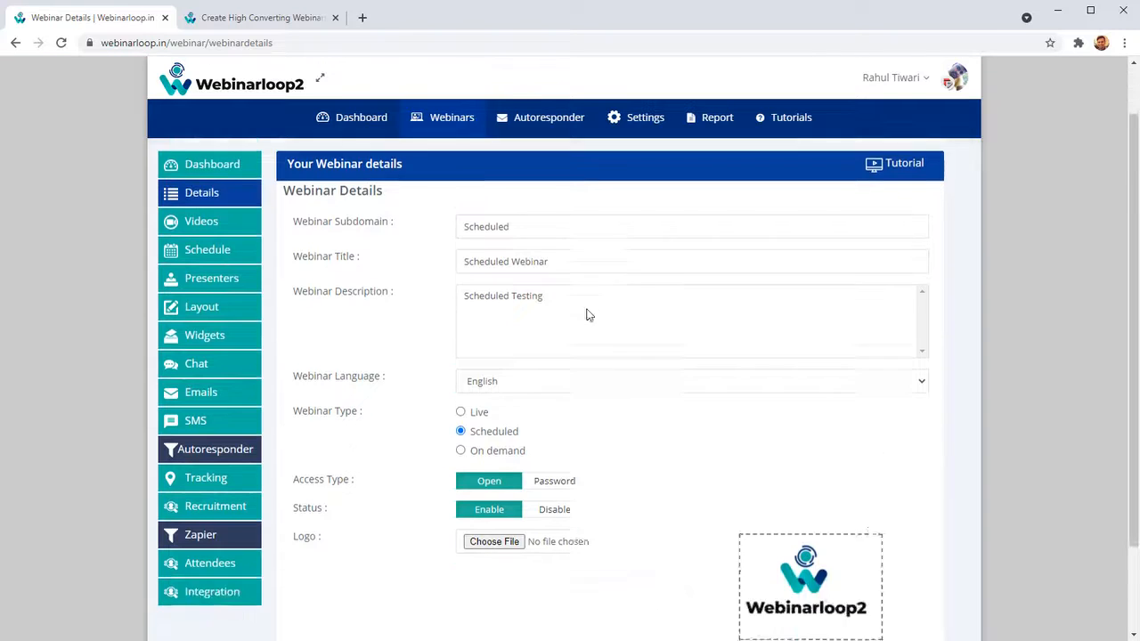
{"action": "scroll", "coordinate": [586, 314], "scroll_direction": "down", "scroll_amount": 1}
{"action": "scroll", "coordinate": [570, 275], "scroll_direction": "up", "scroll_amount": 2}
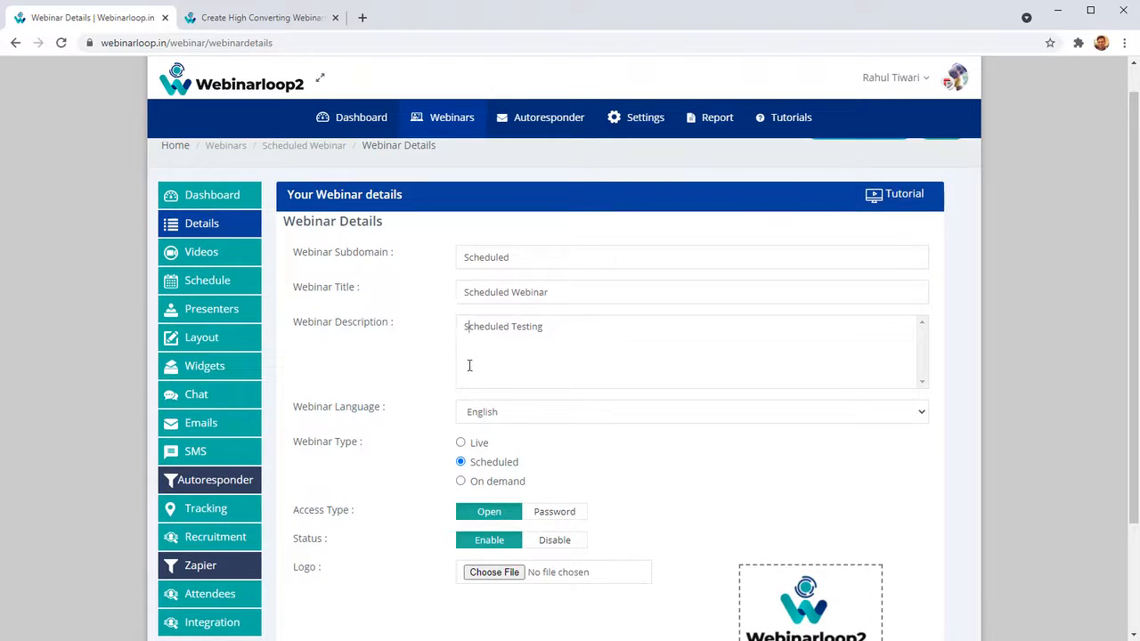
{"action": "scroll", "coordinate": [527, 387], "scroll_direction": "down", "scroll_amount": 2}
{"action": "left_click", "coordinate": [521, 274]}
{"action": "left_click", "coordinate": [521, 274]}
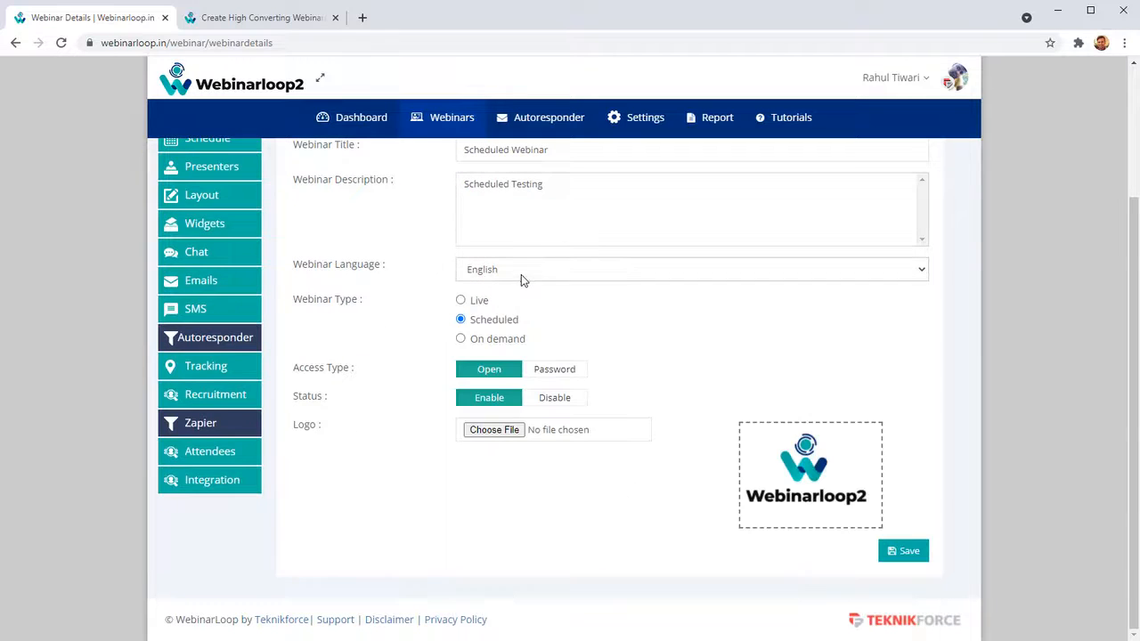
Try the Live and On demand webinar types, returning the webinar type to Scheduled.
{"action": "left_click", "coordinate": [461, 301]}
{"action": "left_click", "coordinate": [460, 321]}
{"action": "left_click", "coordinate": [460, 339]}
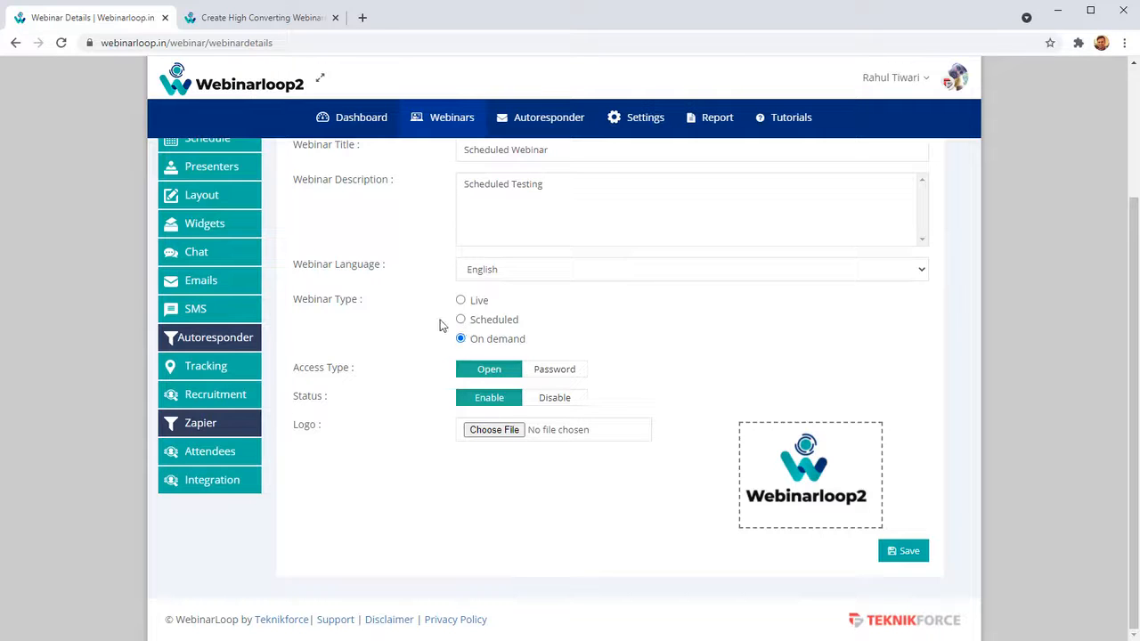
{"action": "left_click", "coordinate": [460, 320]}
Try Password access and the Disable status, restoring the access type to Open and the status to Enable.
{"action": "left_click", "coordinate": [540, 372]}
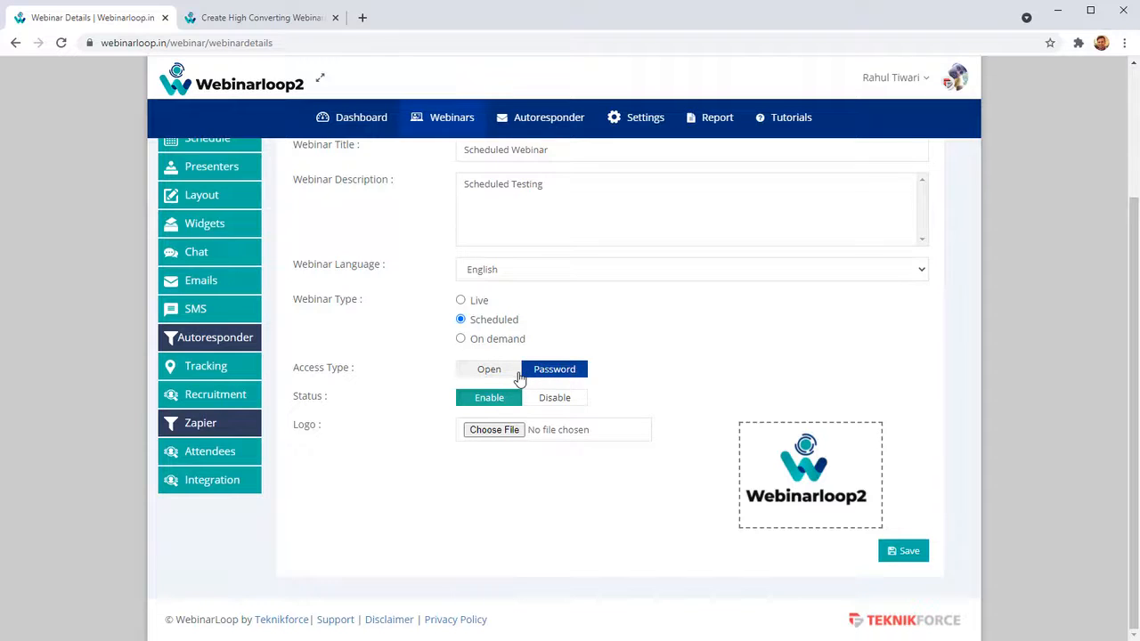
{"action": "left_click", "coordinate": [518, 374]}
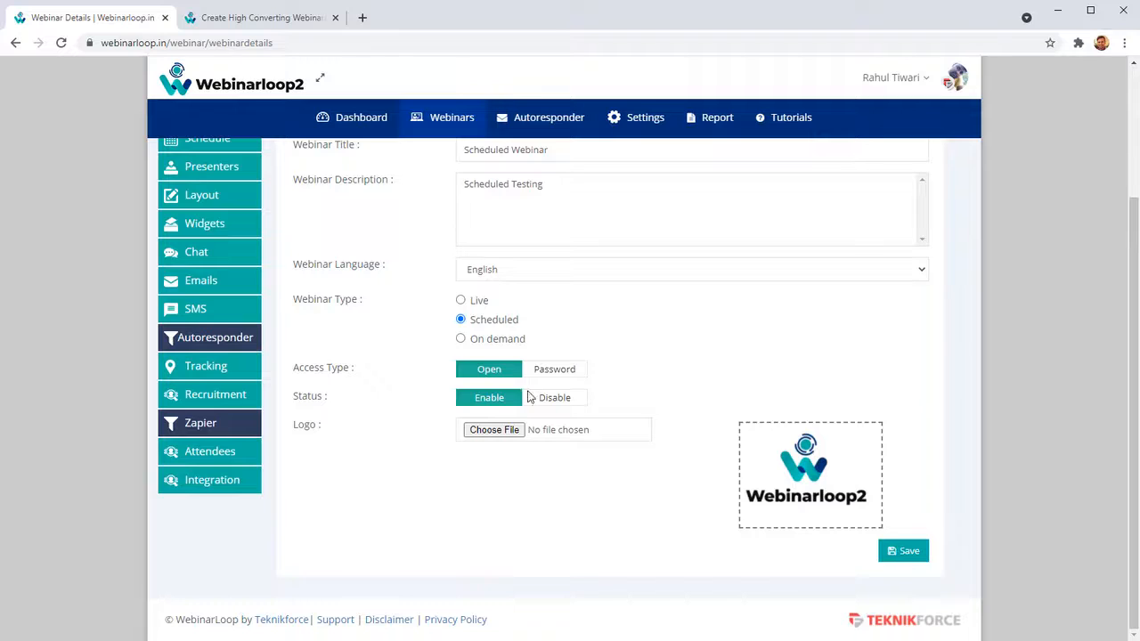
{"action": "left_click", "coordinate": [543, 397]}
{"action": "left_click", "coordinate": [506, 401]}
Open the webinar's video settings and try the MP4 and Dailymotion platforms, returning the platform to YouTube.
{"action": "scroll", "coordinate": [325, 315], "scroll_direction": "up", "scroll_amount": 2}
{"action": "left_click", "coordinate": [254, 317]}
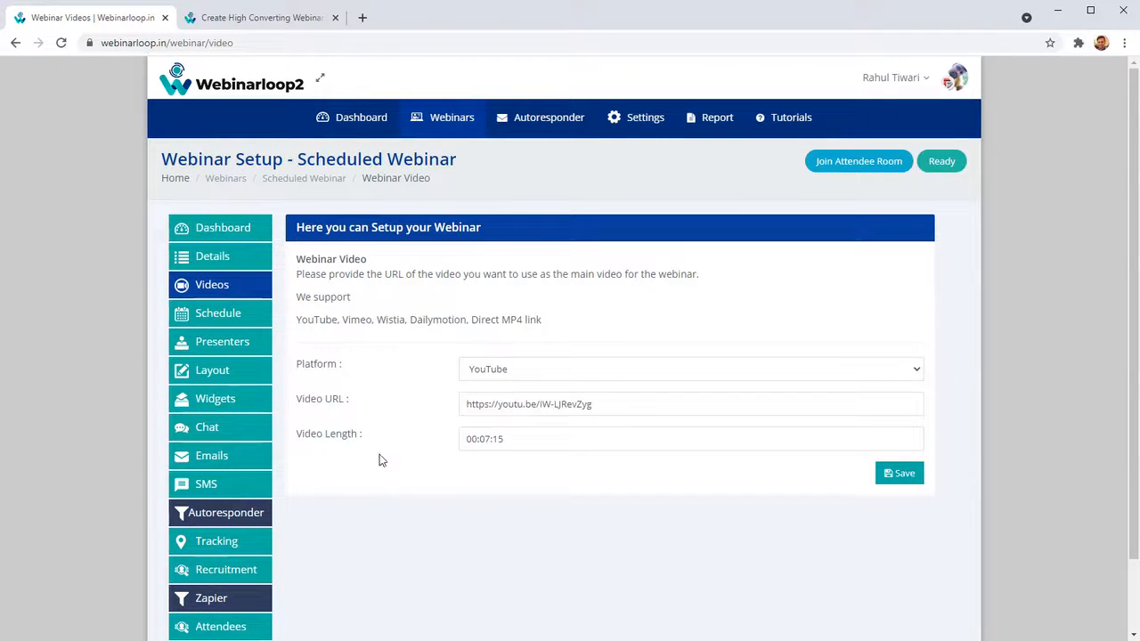
{"action": "left_click", "coordinate": [512, 374]}
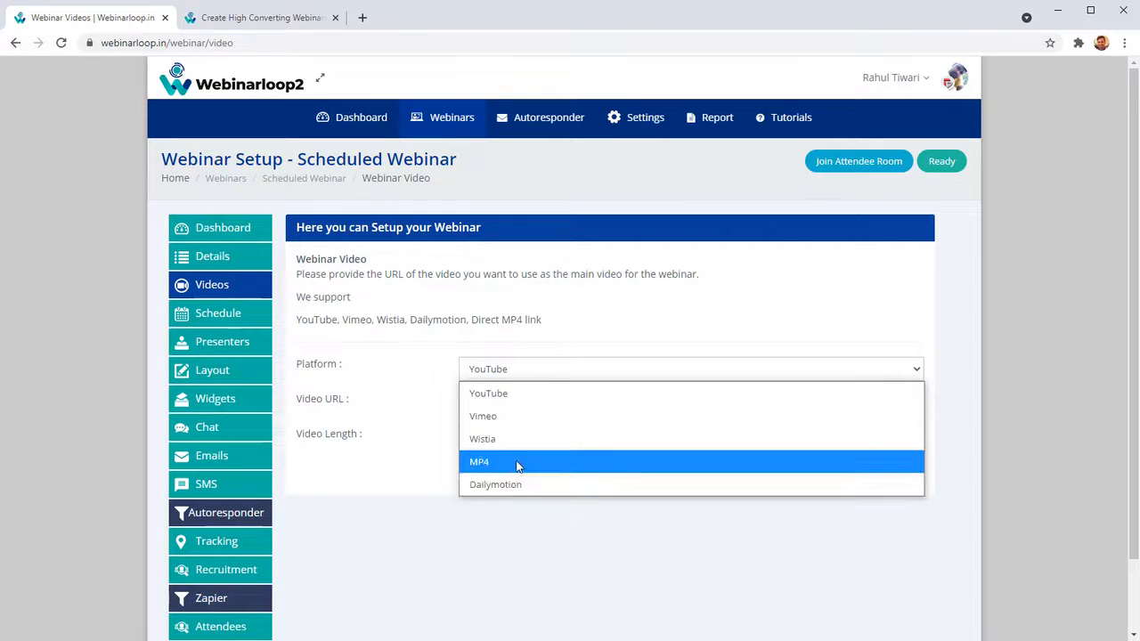
{"action": "left_click", "coordinate": [518, 462]}
{"action": "left_click", "coordinate": [522, 376]}
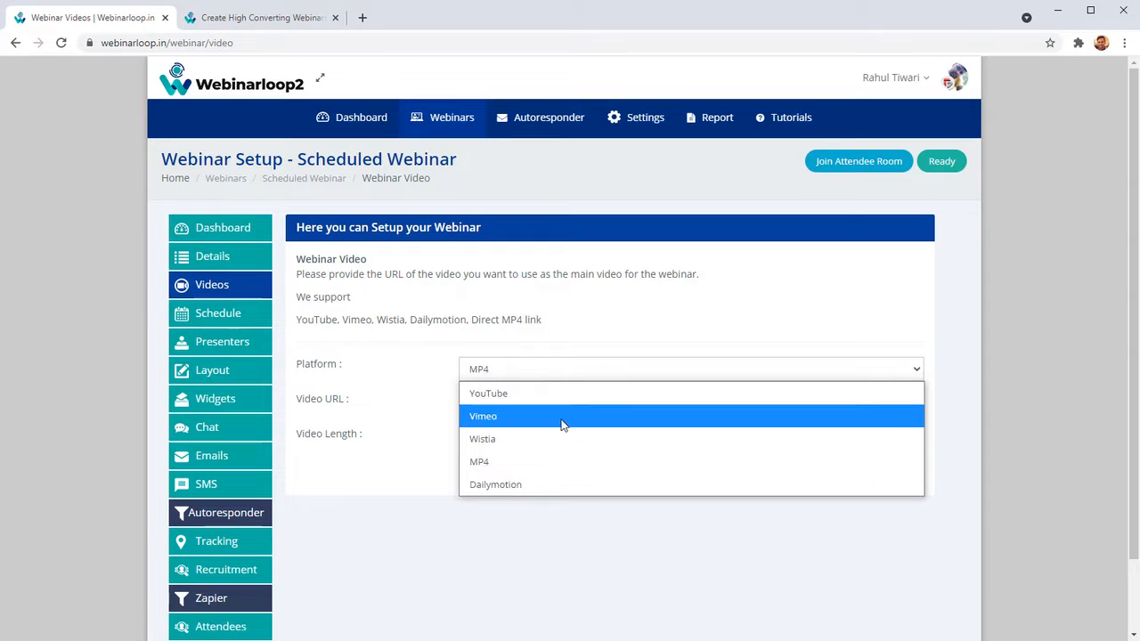
{"action": "left_click", "coordinate": [539, 487]}
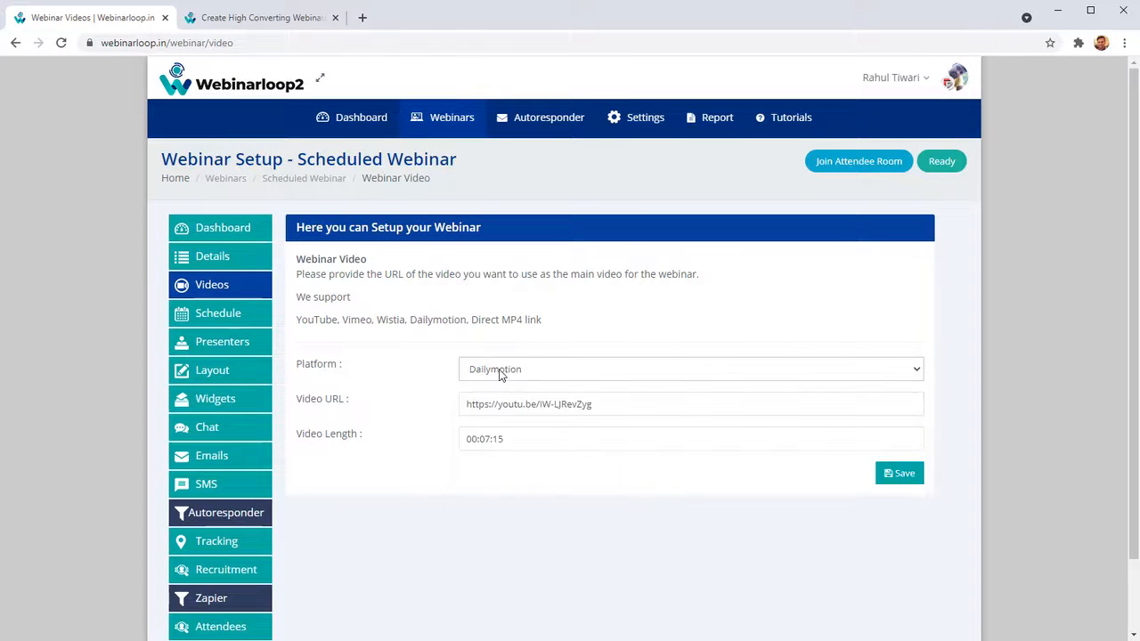
{"action": "left_click", "coordinate": [502, 372]}
{"action": "left_click", "coordinate": [492, 393]}
Look over the webinar's video URL and its video length picker without changing them.
{"action": "left_click_drag", "start_coordinate": [615, 405], "coordinate": [204, 437]}
{"action": "left_click_drag", "start_coordinate": [520, 443], "coordinate": [377, 430]}
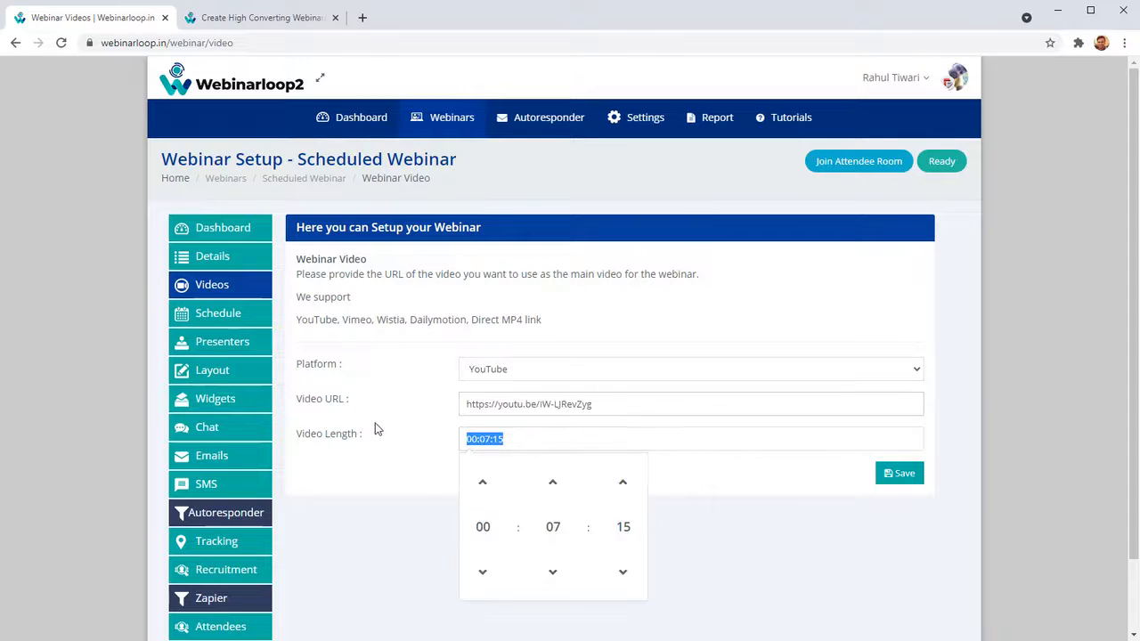
{"action": "left_click", "coordinate": [419, 486]}
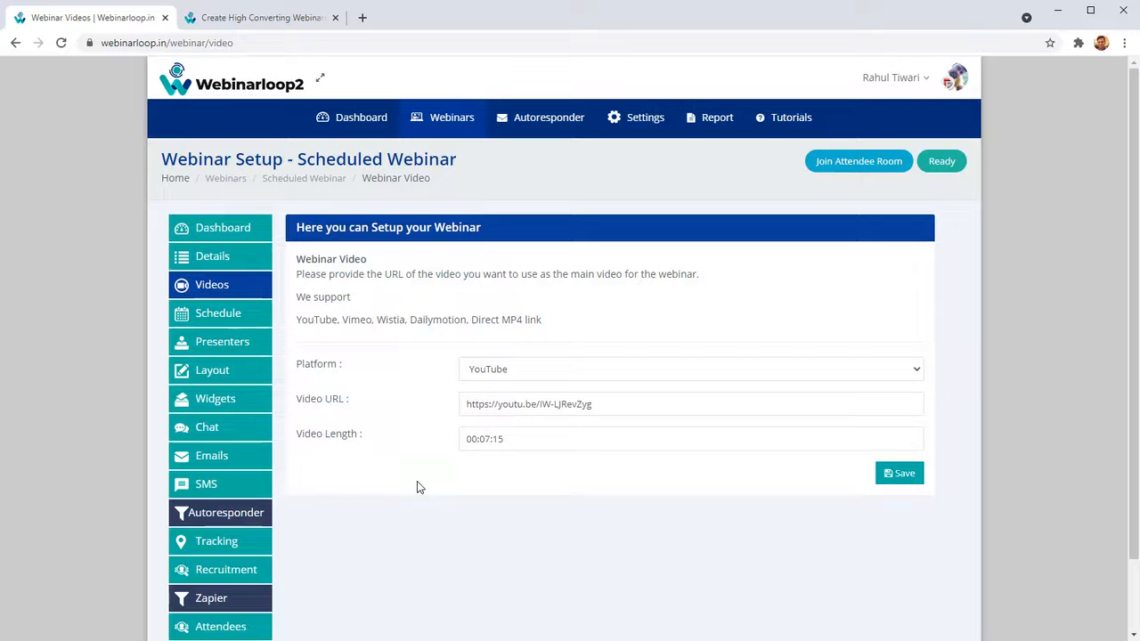
{"action": "left_click_drag", "start_coordinate": [636, 484], "coordinate": [361, 435]}
Open the webinar's schedule settings and look over the On Date option with its date and time fields.
{"action": "left_click", "coordinate": [258, 315]}
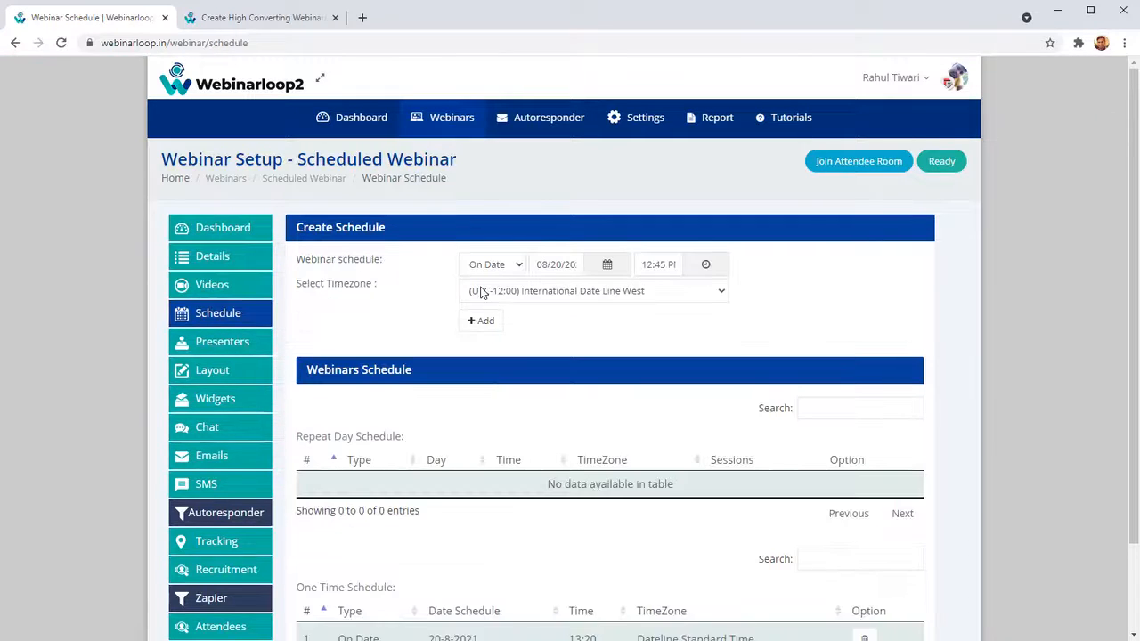
{"action": "scroll", "coordinate": [476, 303], "scroll_direction": "down", "scroll_amount": 2}
{"action": "scroll", "coordinate": [474, 309], "scroll_direction": "up", "scroll_amount": 2}
{"action": "left_click", "coordinate": [507, 265]}
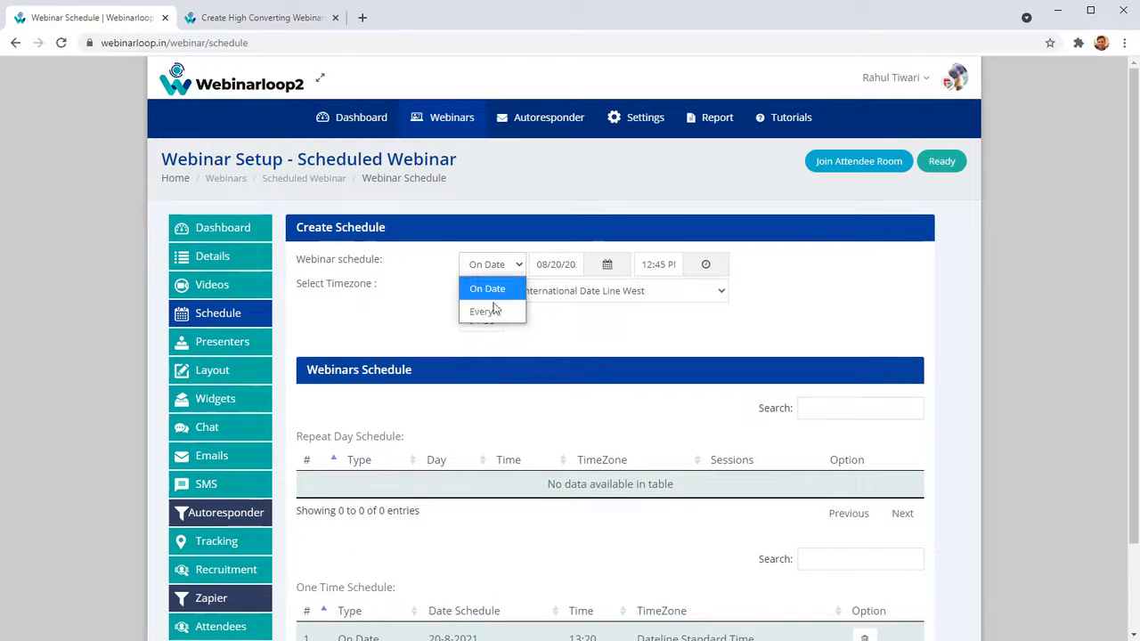
{"action": "left_click", "coordinate": [491, 291]}
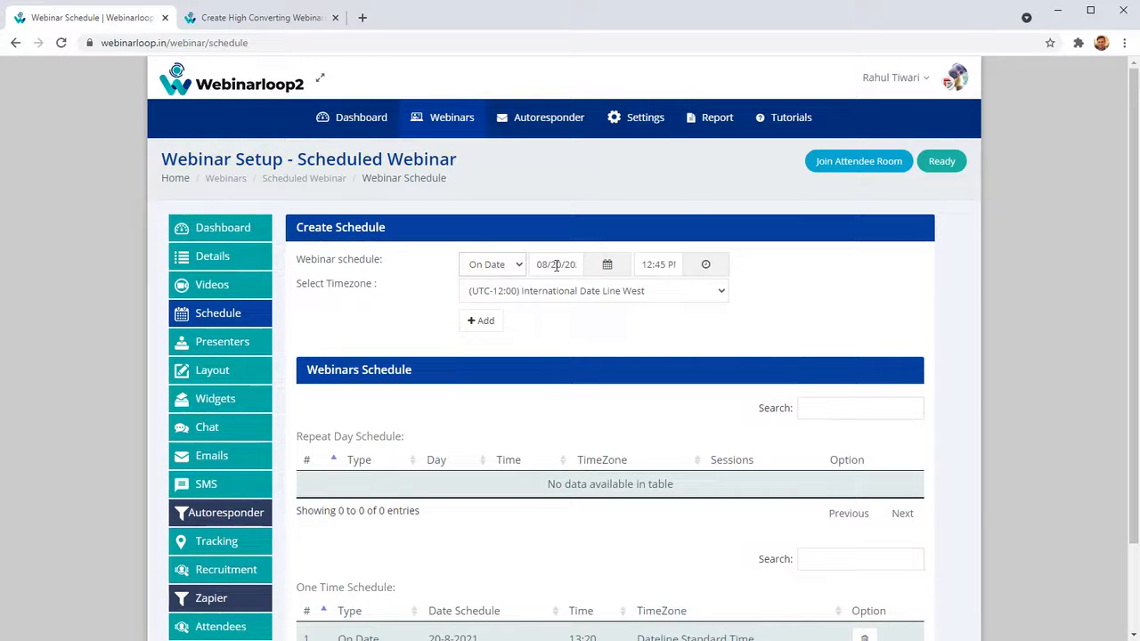
{"action": "left_click", "coordinate": [607, 267]}
{"action": "left_click", "coordinate": [644, 269]}
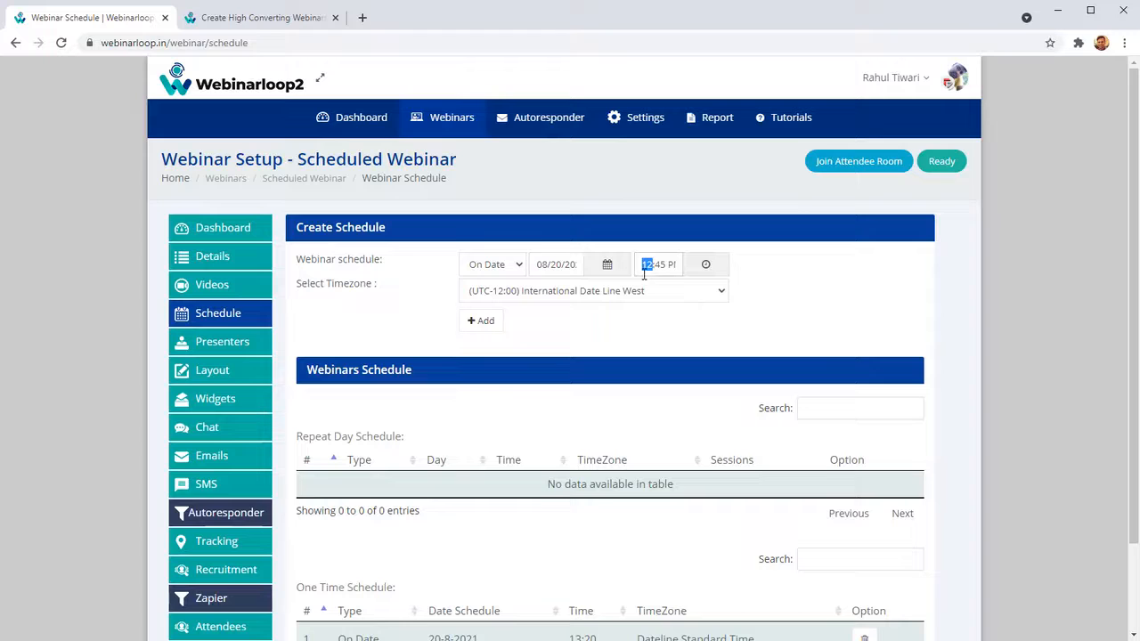
Add a repeating schedule for every Sunday at 12:45 PM with session count 1 in the UTC-12:00 International Date Line West timezone.
{"action": "left_click", "coordinate": [506, 268]}
{"action": "left_click", "coordinate": [503, 314]}
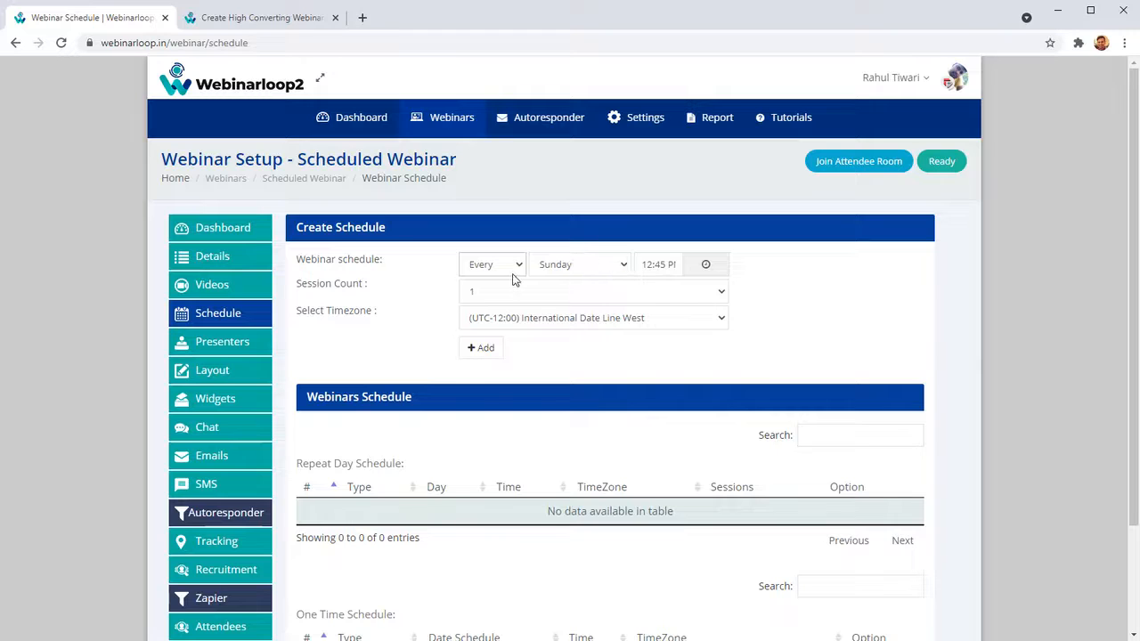
{"action": "left_click", "coordinate": [585, 267]}
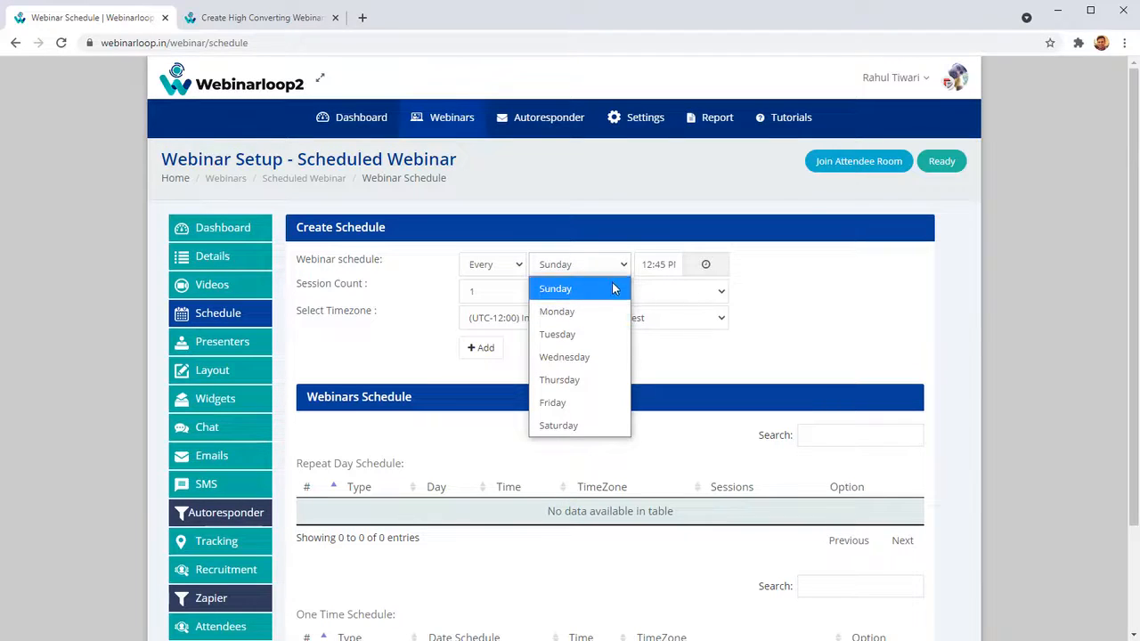
{"action": "left_click", "coordinate": [613, 289]}
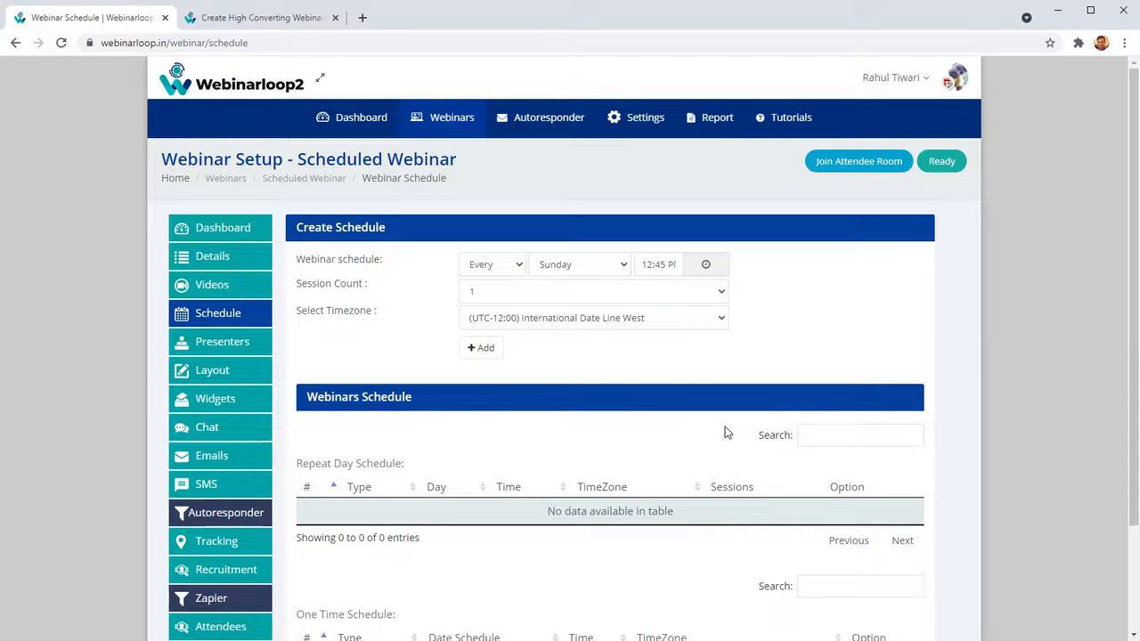
{"action": "left_click", "coordinate": [595, 265]}
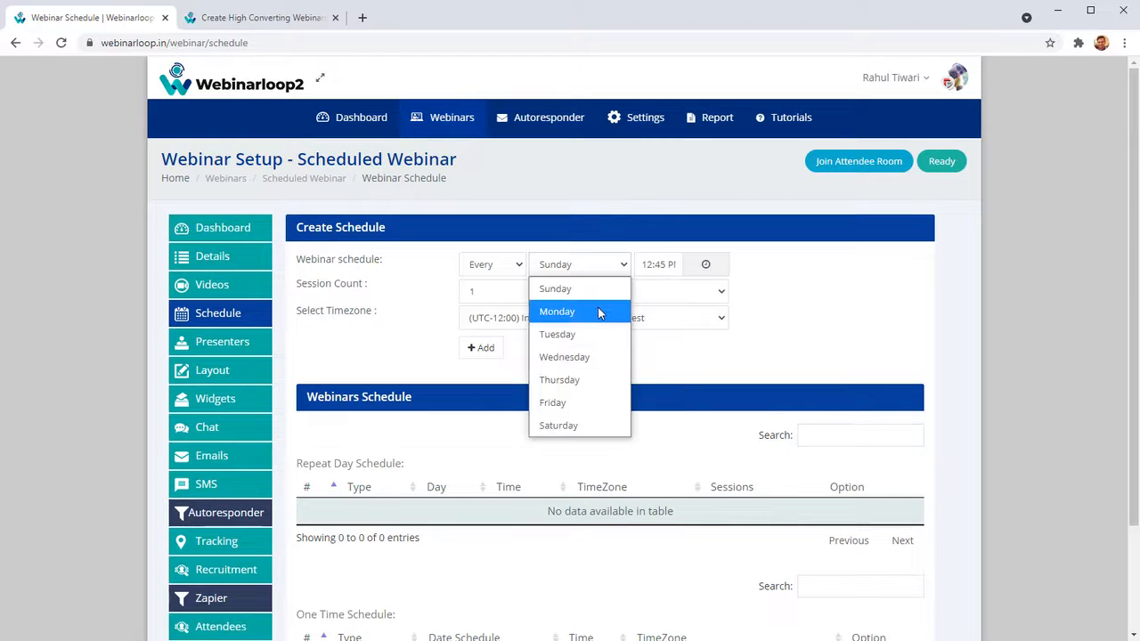
{"action": "left_click", "coordinate": [597, 291]}
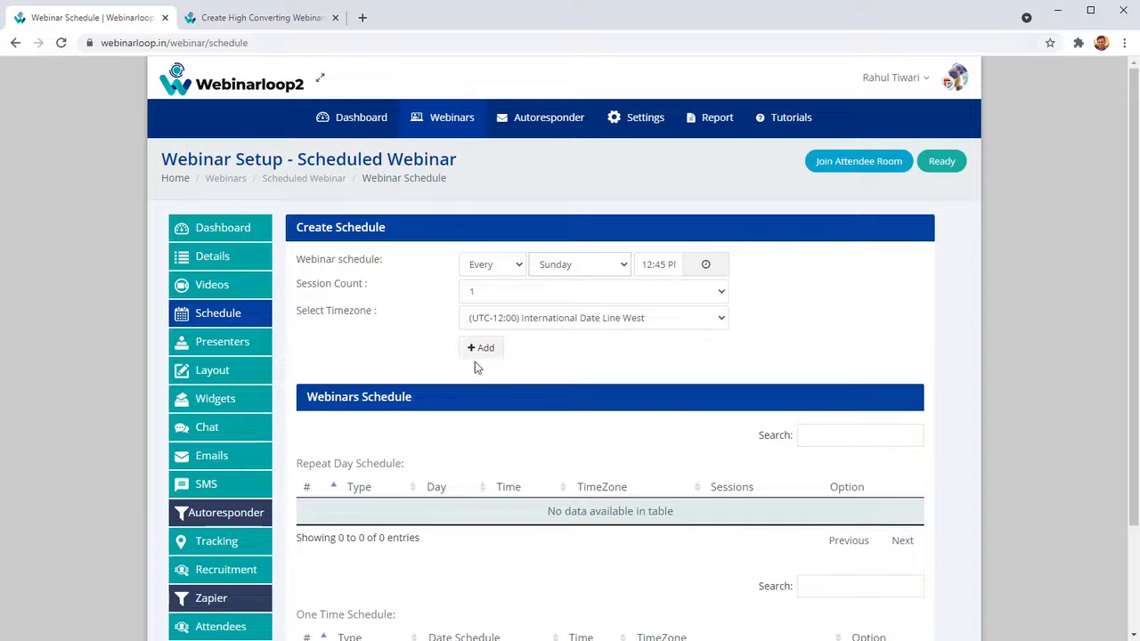
{"action": "left_click", "coordinate": [489, 344]}
Try to add a repeating schedule for every Monday at 12:45 PM, and switch the unsaved entry's day to Tuesday.
{"action": "left_click", "coordinate": [595, 264]}
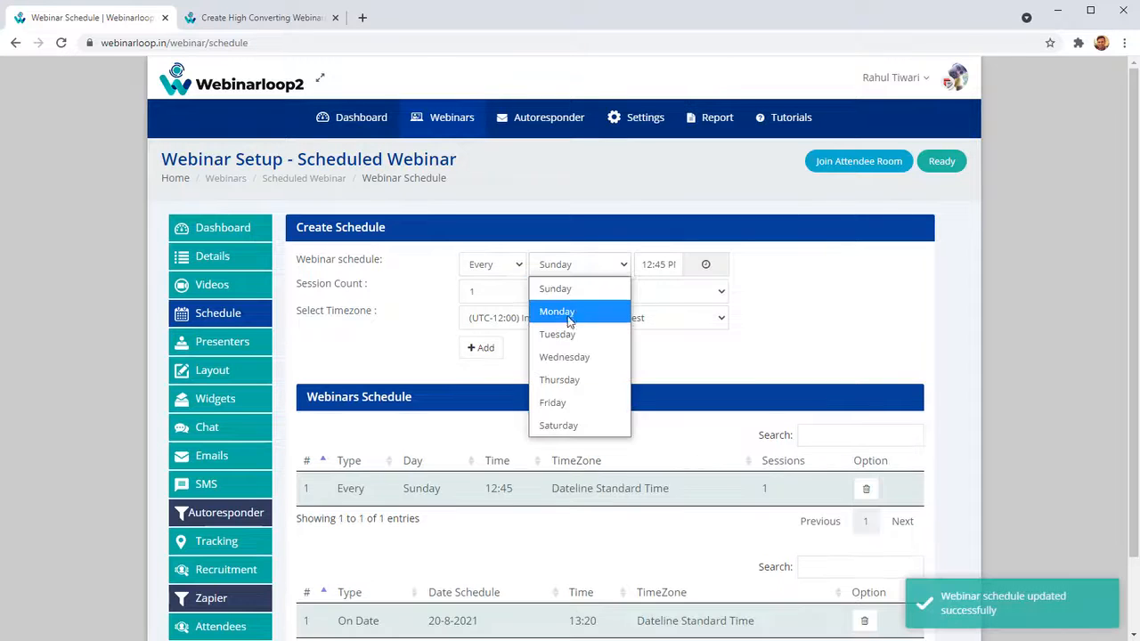
{"action": "left_click", "coordinate": [570, 311]}
{"action": "left_click", "coordinate": [495, 349]}
{"action": "left_click", "coordinate": [704, 126]}
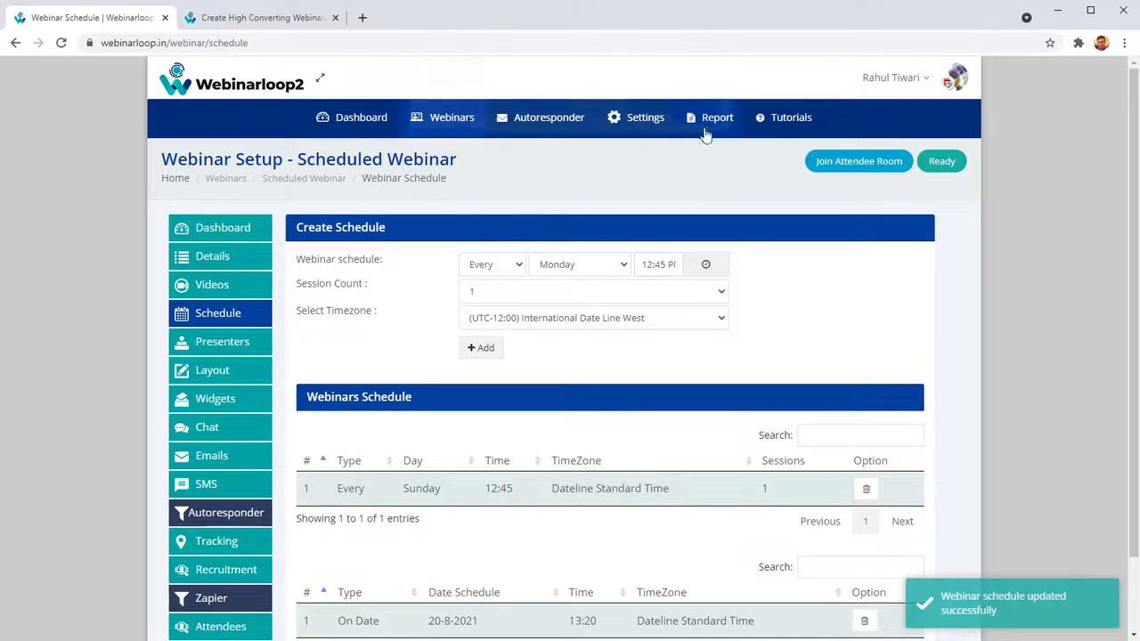
{"action": "left_click", "coordinate": [564, 267]}
{"action": "left_click", "coordinate": [558, 334]}
{"action": "scroll", "coordinate": [534, 392], "scroll_direction": "down", "scroll_amount": 1}
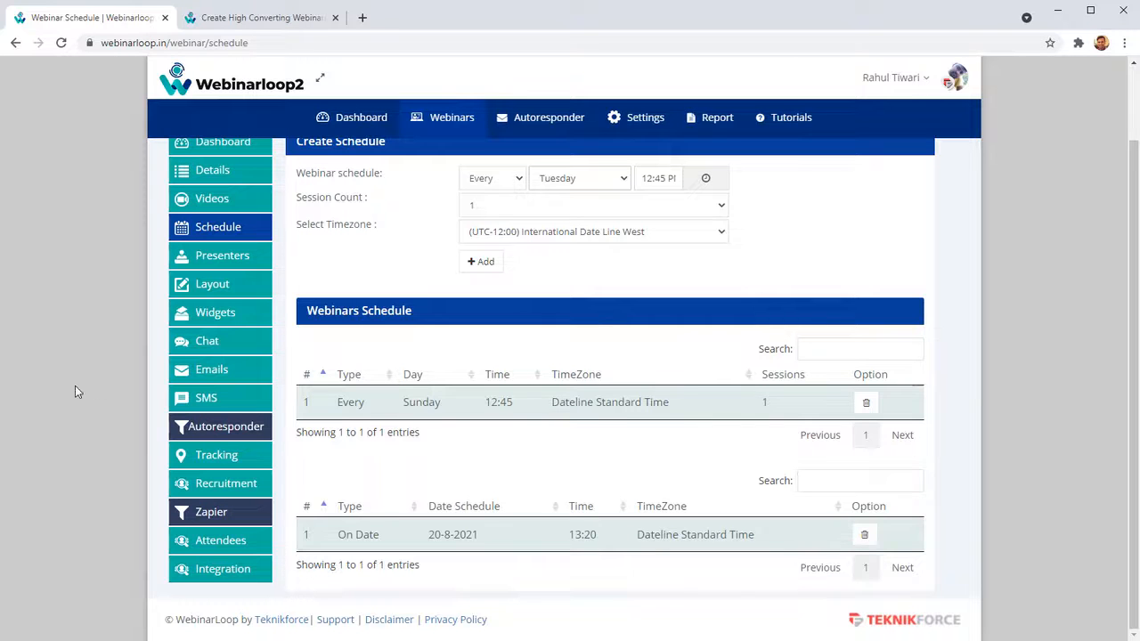
{"action": "scroll", "coordinate": [615, 357], "scroll_direction": "up", "scroll_amount": 1}
Invite another presenter to the webinar by entering the presenter's email address, and check the list of invited presenters.
{"action": "left_click", "coordinate": [239, 352]}
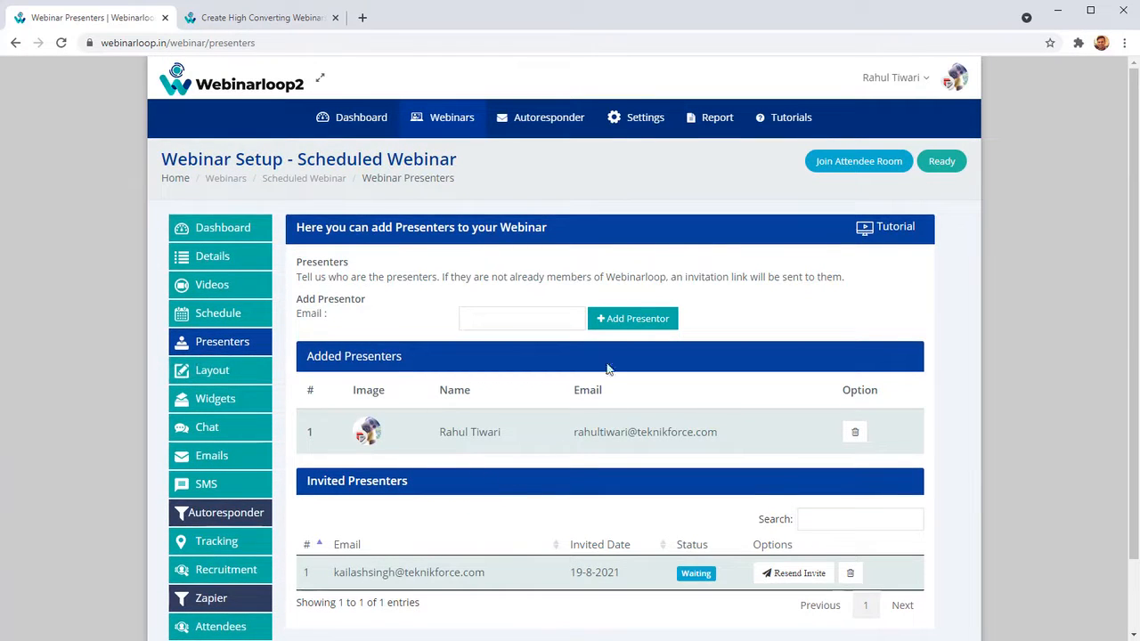
{"action": "left_click", "coordinate": [551, 311]}
{"action": "left_click", "coordinate": [514, 350]}
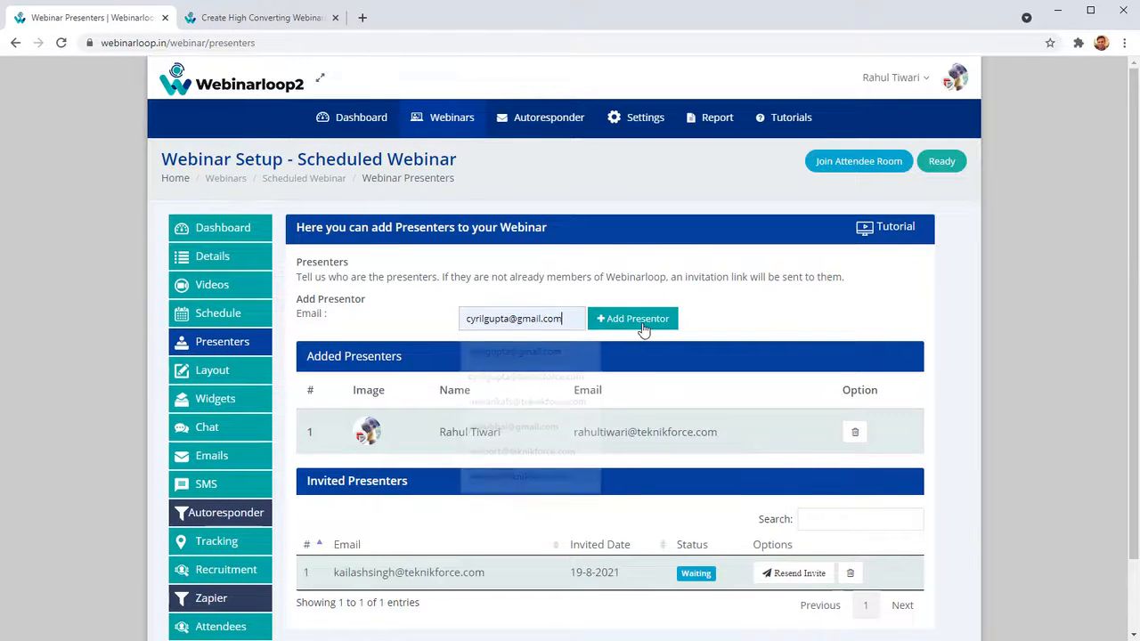
{"action": "left_click", "coordinate": [634, 319]}
{"action": "scroll", "coordinate": [513, 525], "scroll_direction": "down", "scroll_amount": 1}
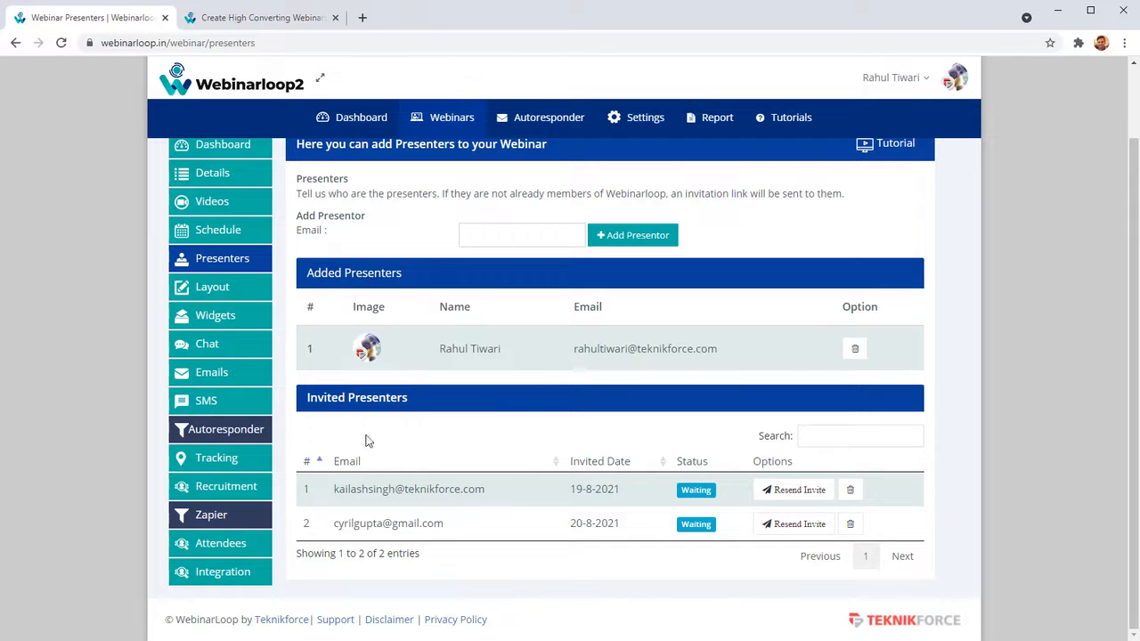
{"action": "scroll", "coordinate": [239, 294], "scroll_direction": "up", "scroll_amount": 2}
Open the webinar's layout settings and browse the registration templates available for selection and customization.
{"action": "left_click", "coordinate": [236, 370]}
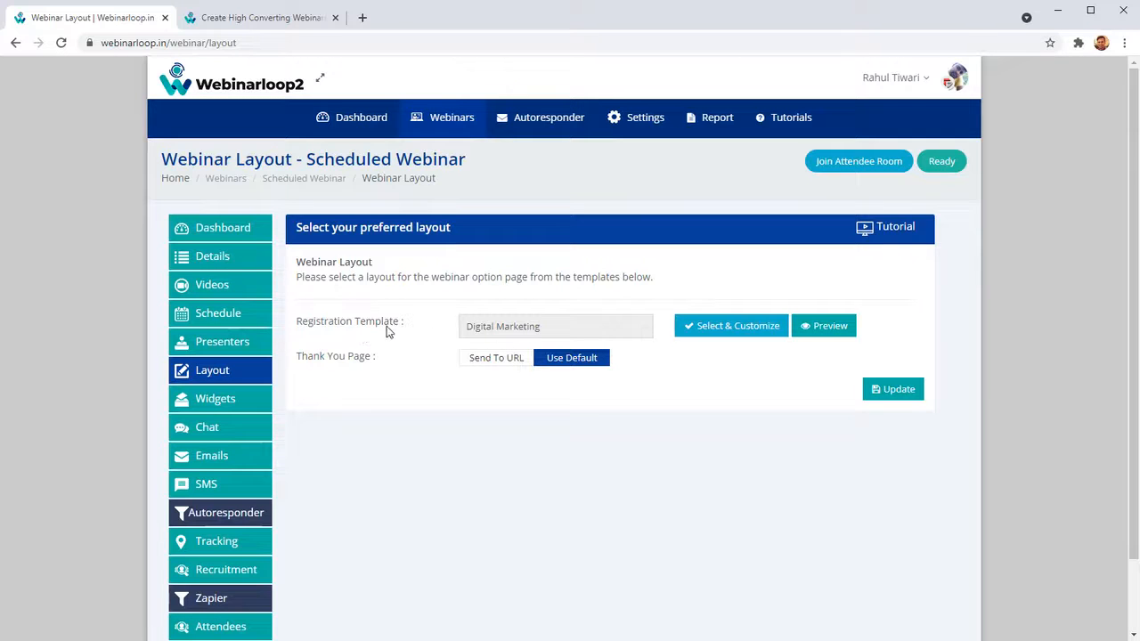
{"action": "left_click", "coordinate": [725, 331]}
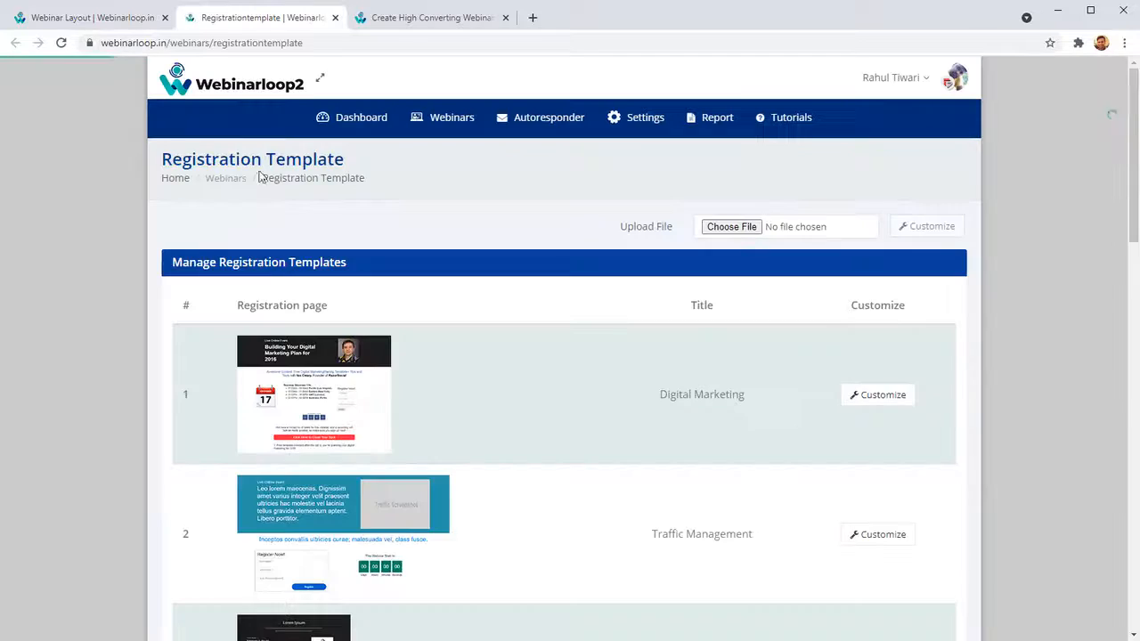
{"action": "scroll", "coordinate": [406, 359], "scroll_direction": "down", "scroll_amount": 1}
{"action": "scroll", "coordinate": [405, 359], "scroll_direction": "down", "scroll_amount": 12}
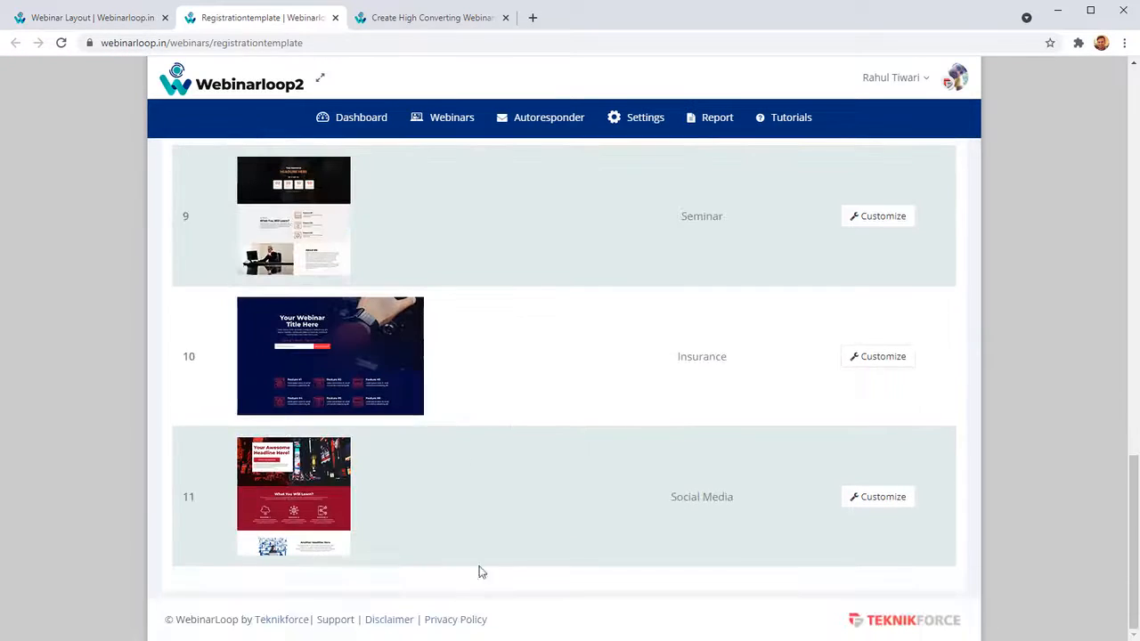
{"action": "scroll", "coordinate": [472, 460], "scroll_direction": "up", "scroll_amount": 12}
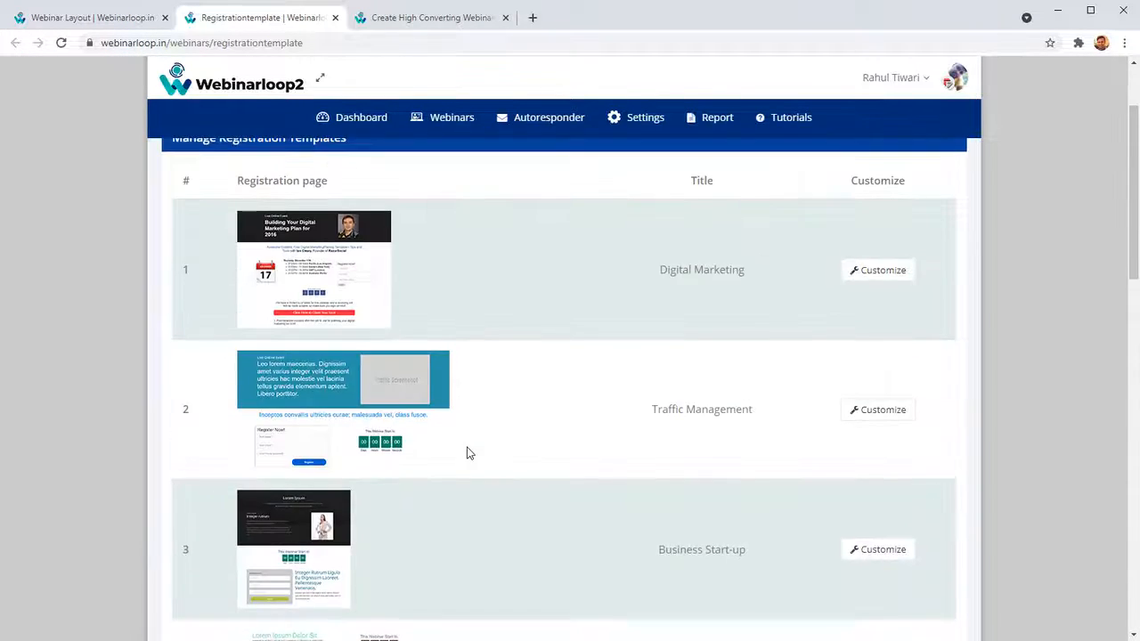
Open the fifth registration template (Temp5) for customization and replace the heading beside the profile photo with a person's full name.
{"action": "scroll", "coordinate": [279, 407], "scroll_direction": "down", "scroll_amount": 3}
{"action": "left_click", "coordinate": [862, 406]}
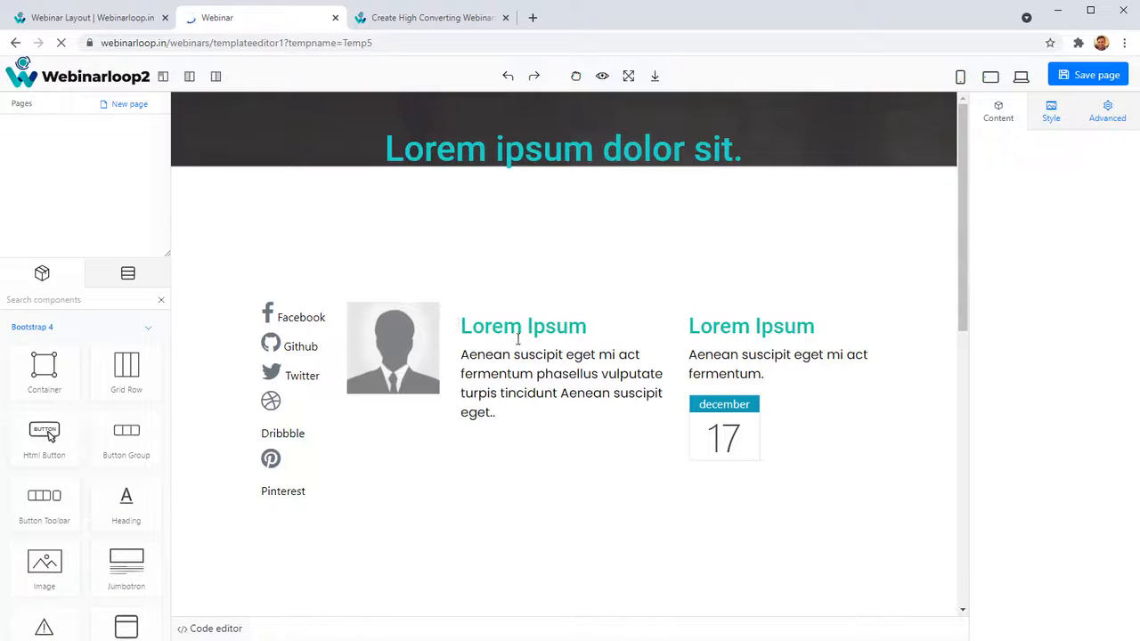
{"action": "double_click", "coordinate": [505, 329]}
{"action": "triple_click", "coordinate": [544, 339]}
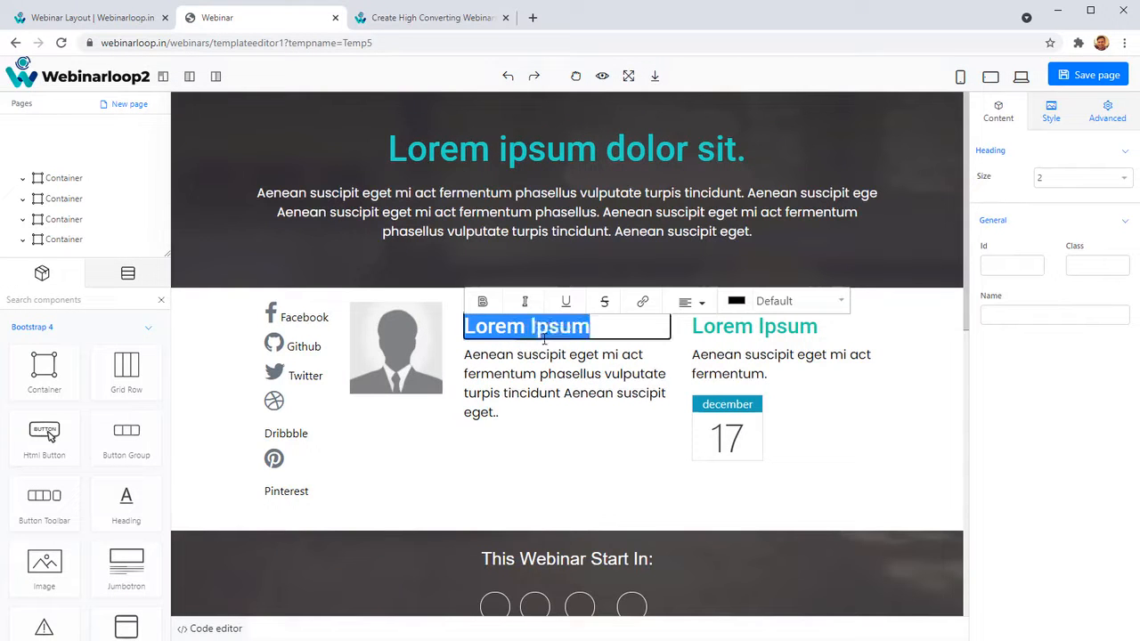
{"action": "type", "text": "Cyril Gutpa"}
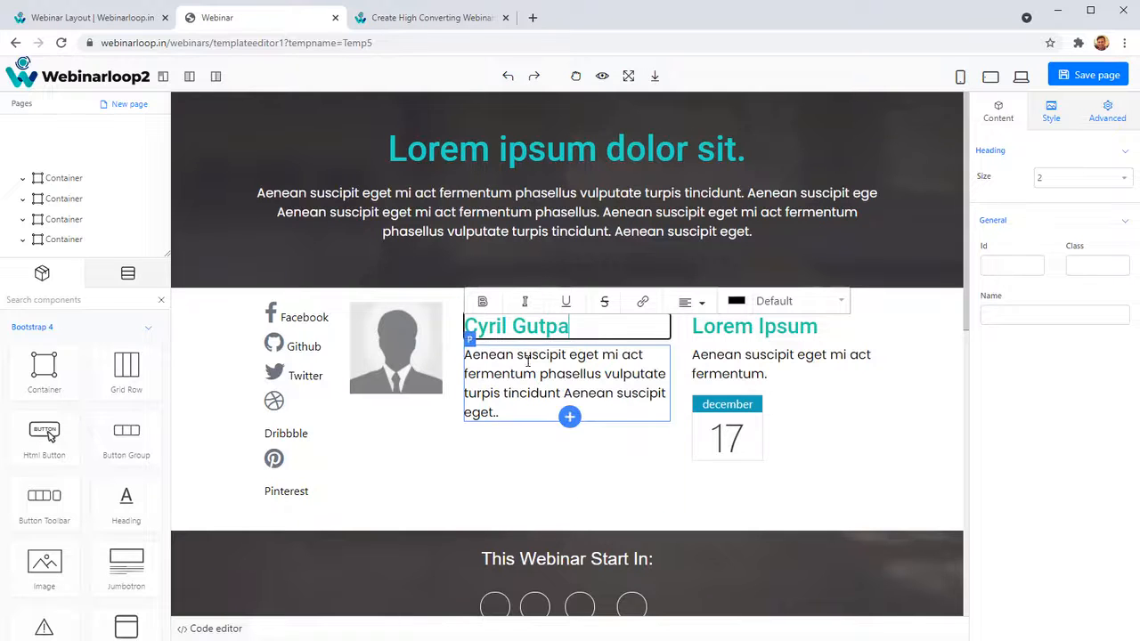
Delete the placeholder profile photo beside the social links in the registration template.
{"action": "left_click", "coordinate": [409, 367]}
{"action": "left_click", "coordinate": [557, 366]}
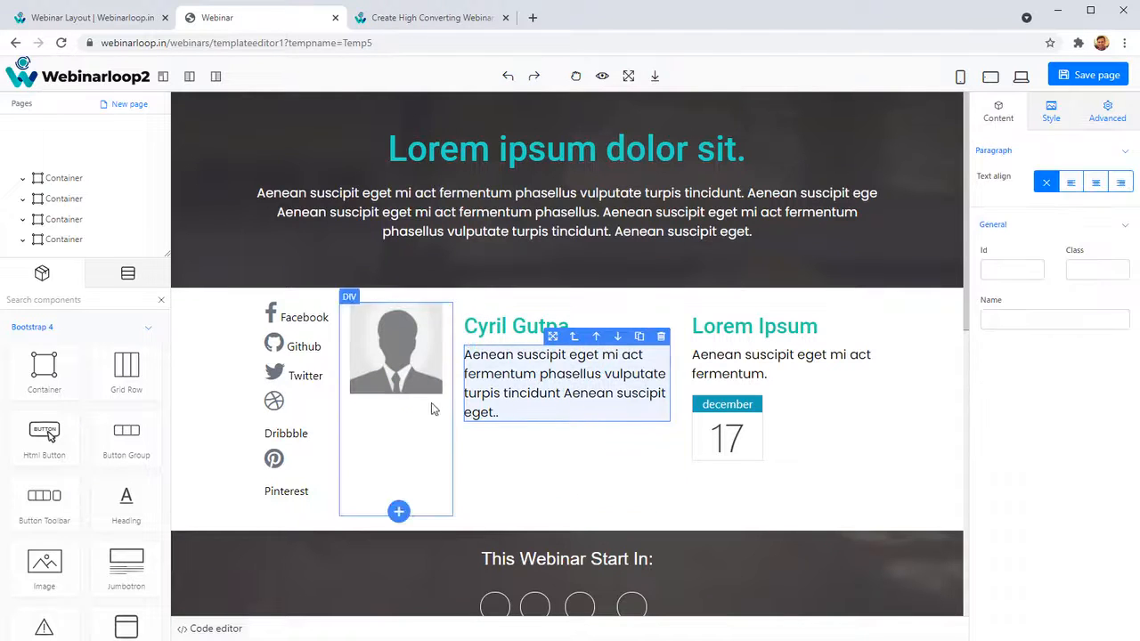
{"action": "left_click", "coordinate": [413, 387]}
{"action": "left_click", "coordinate": [435, 296]}
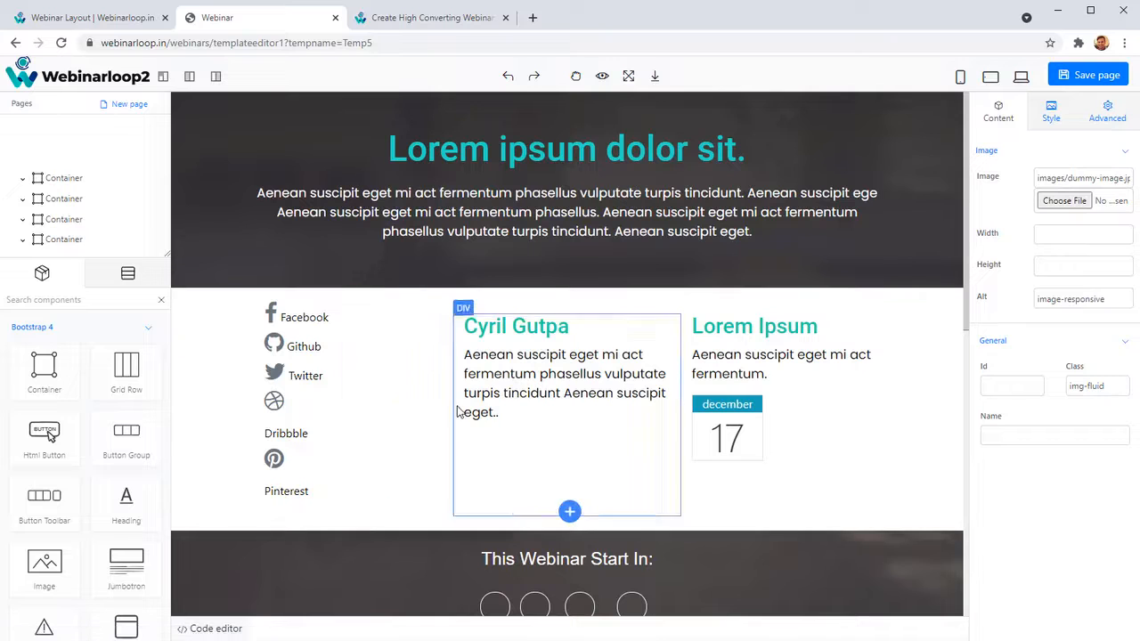
Look over the template's paragraphs, Facebook link and lower sections, and save the customized page.
{"action": "left_click", "coordinate": [561, 383]}
{"action": "left_click", "coordinate": [309, 321]}
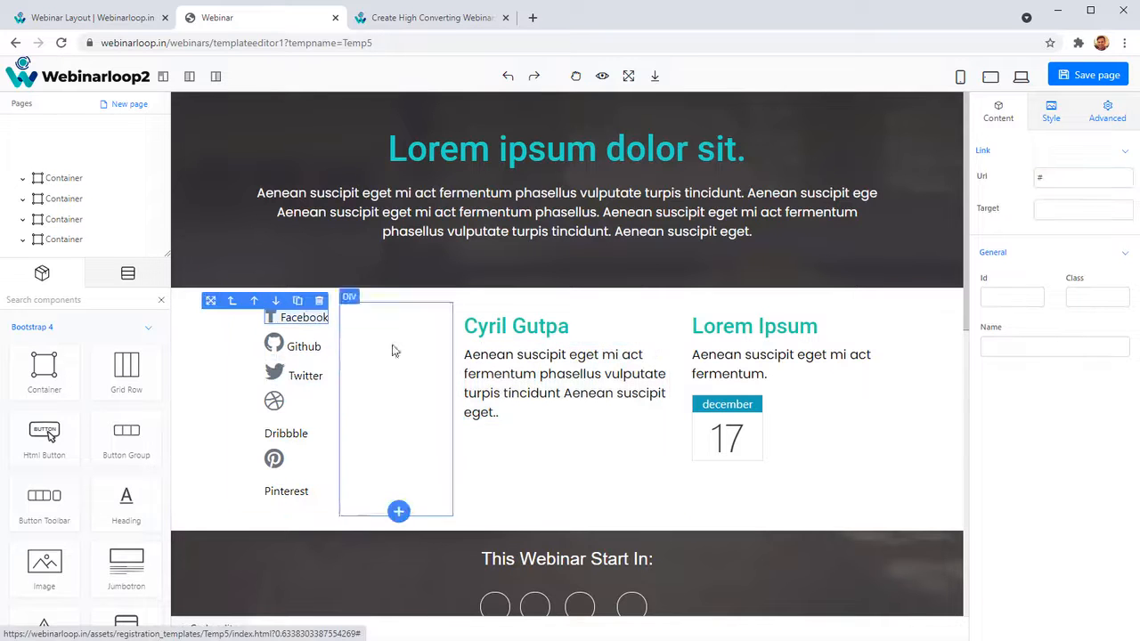
{"action": "left_click", "coordinate": [565, 229]}
{"action": "scroll", "coordinate": [534, 410], "scroll_direction": "down", "scroll_amount": 3}
{"action": "scroll", "coordinate": [521, 392], "scroll_direction": "down", "scroll_amount": 4}
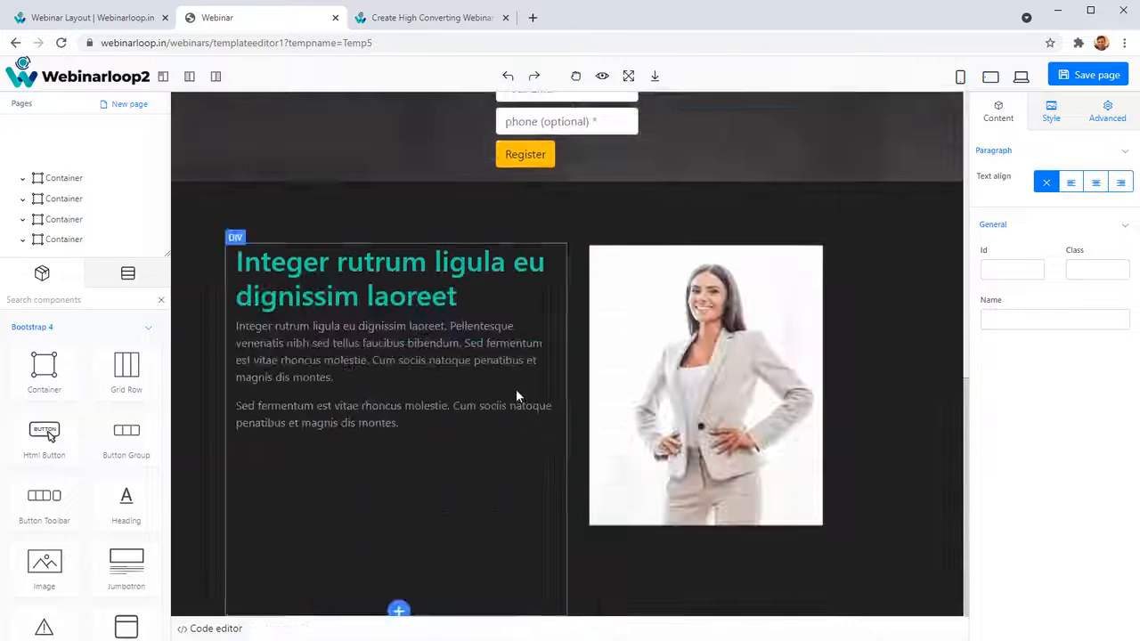
{"action": "scroll", "coordinate": [521, 393], "scroll_direction": "up", "scroll_amount": 6}
{"action": "left_click", "coordinate": [1080, 81]}
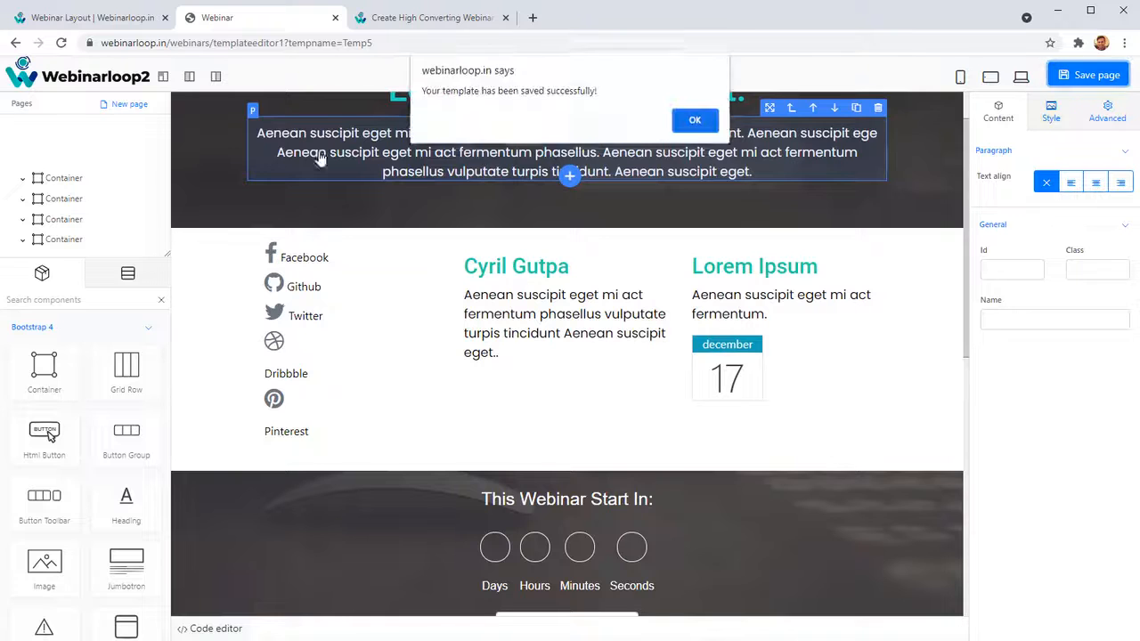
{"action": "left_click", "coordinate": [695, 114]}
Return to the webinar layout settings, reopen the customized template in the editor to check the saved edits, and close it.
{"action": "left_click", "coordinate": [89, 17]}
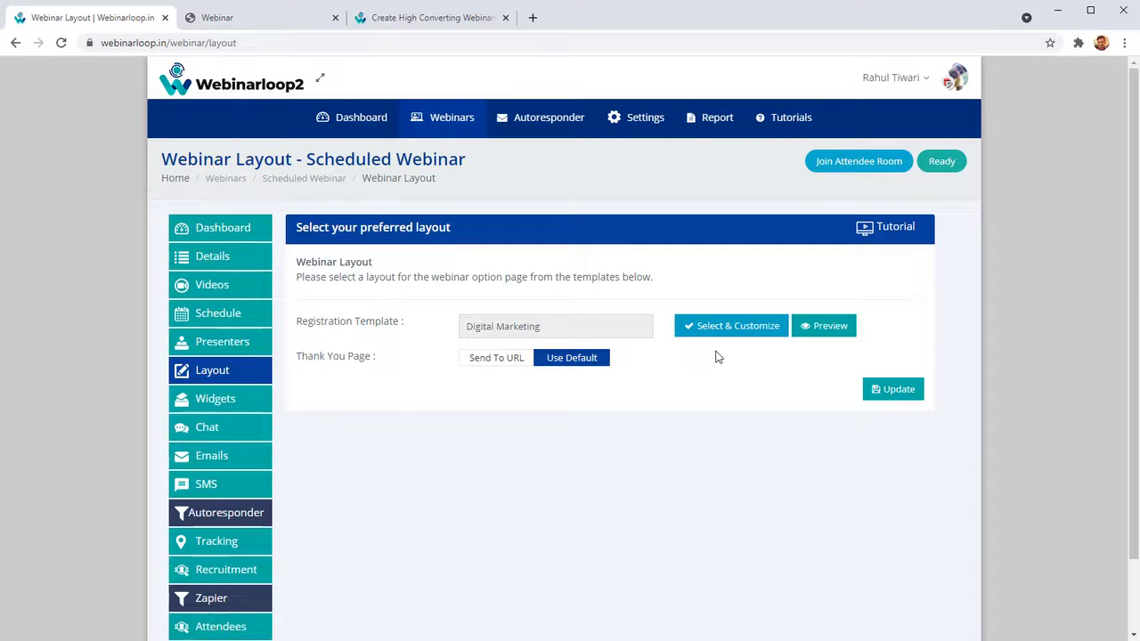
{"action": "left_click", "coordinate": [690, 326]}
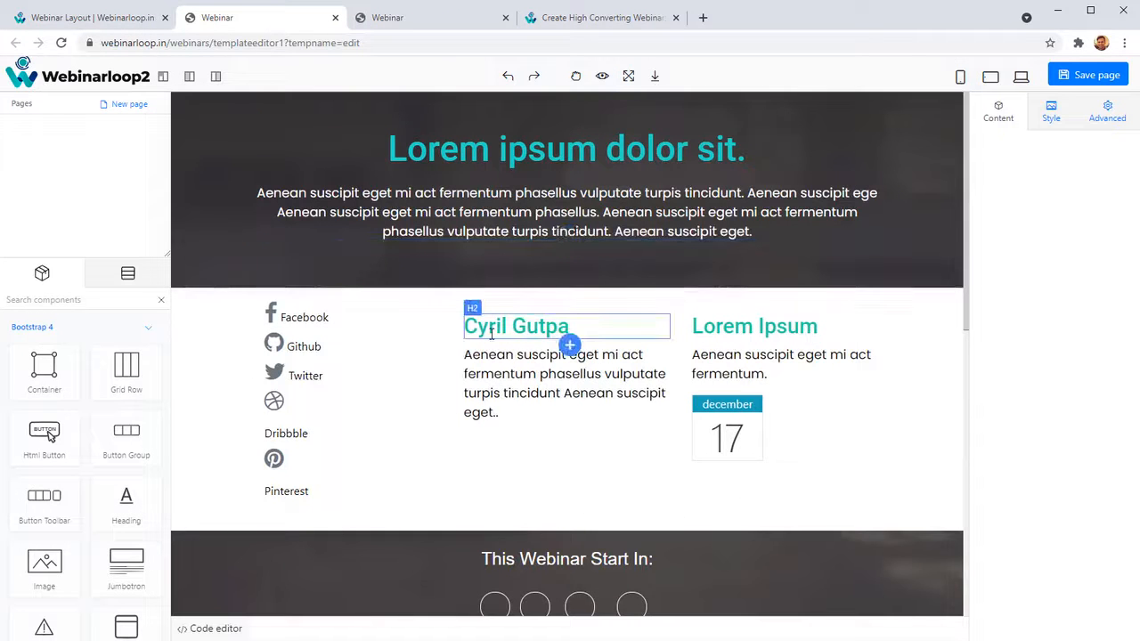
{"action": "left_click_drag", "start_coordinate": [502, 333], "coordinate": [541, 329]}
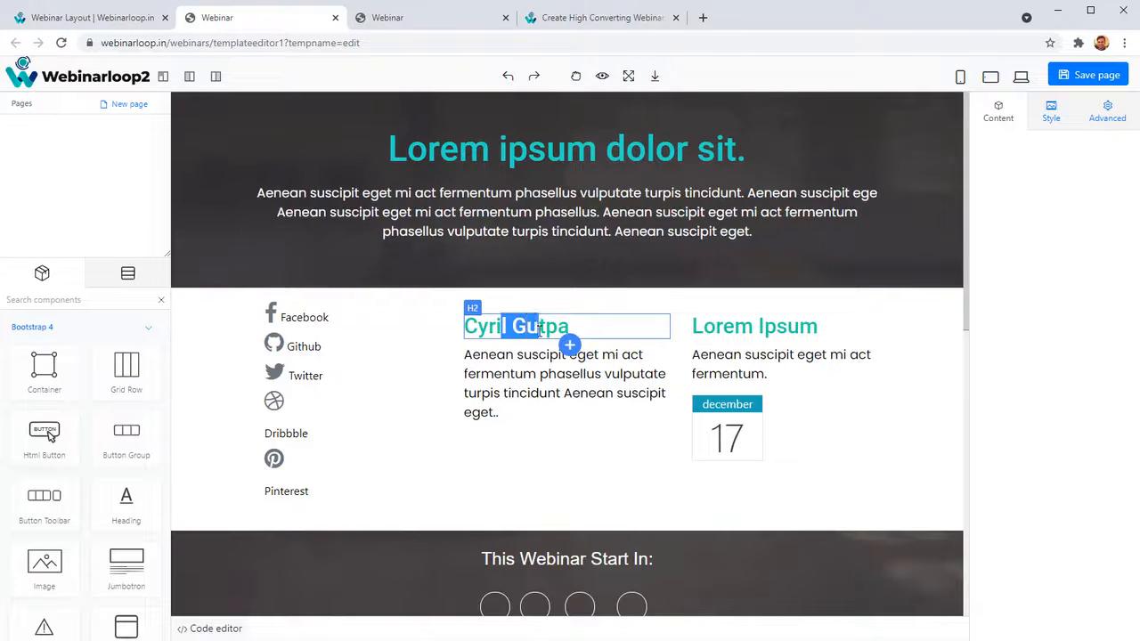
{"action": "middle_click", "coordinate": [265, 27]}
{"action": "left_click", "coordinate": [638, 128]}
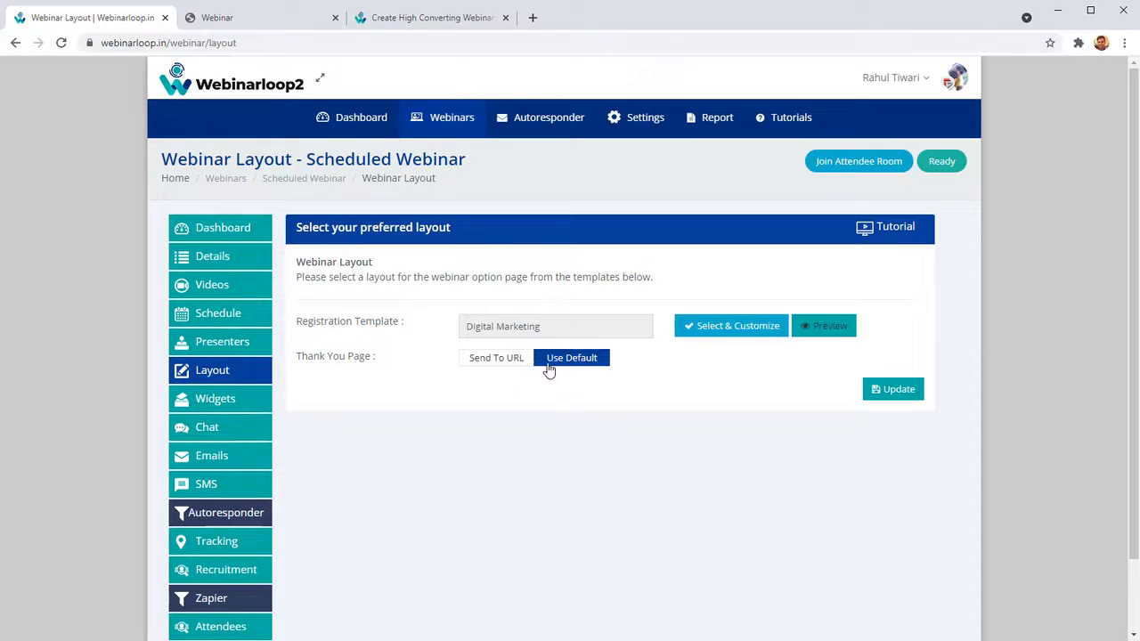
{"action": "left_click", "coordinate": [488, 361]}
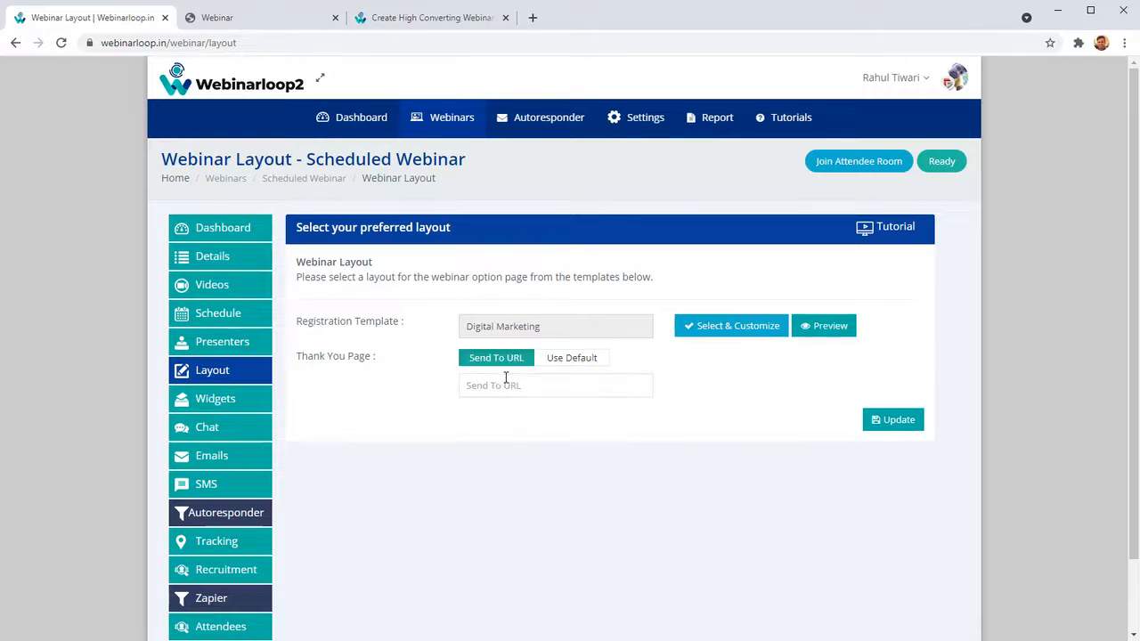
{"action": "left_click", "coordinate": [505, 377]}
{"action": "type", "text": "https://mysite.com/thankyou"}
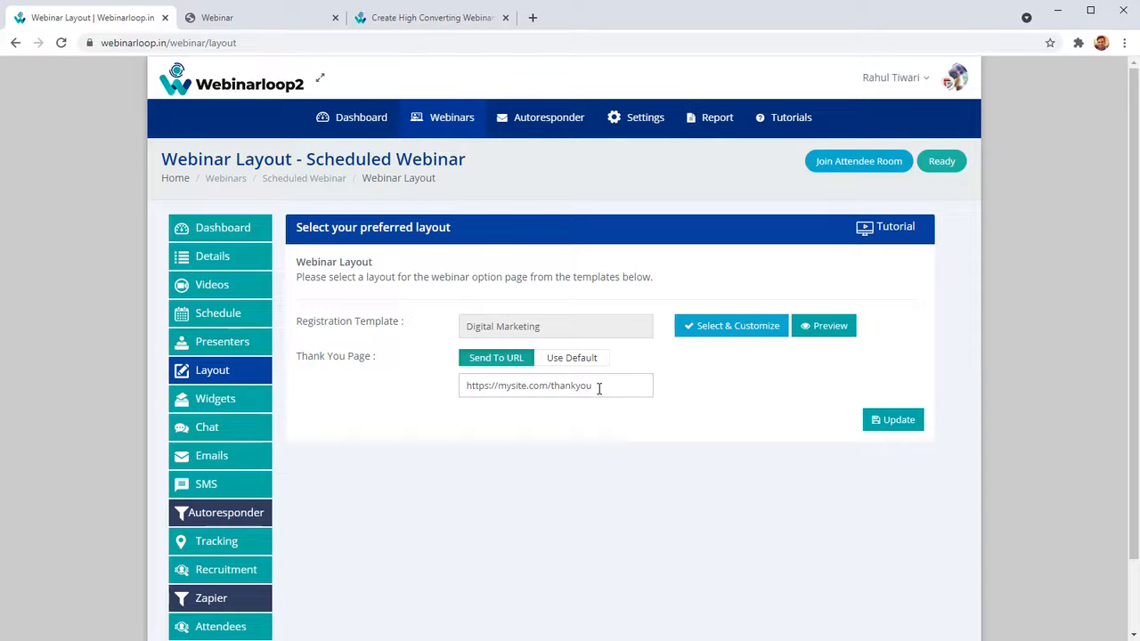
Open the webinar's widgets and look through the poll, Postifluence image and Know About Teknikforce widgets with their display delays.
{"action": "left_click", "coordinate": [255, 407]}
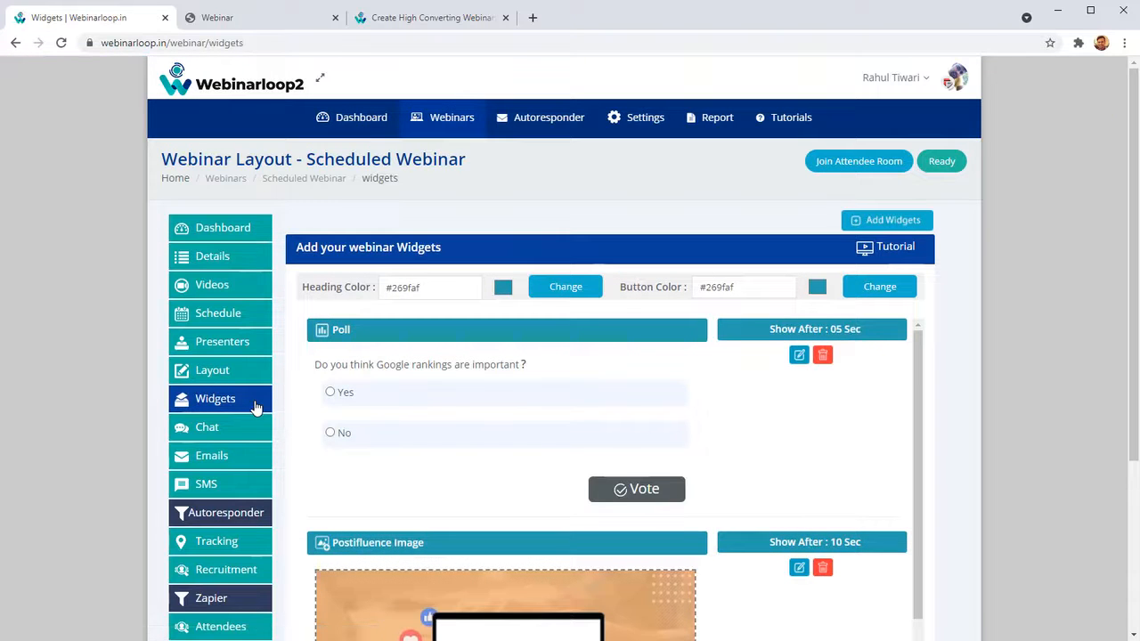
{"action": "scroll", "coordinate": [674, 376], "scroll_direction": "down", "scroll_amount": 4}
{"action": "scroll", "coordinate": [741, 496], "scroll_direction": "up", "scroll_amount": 2}
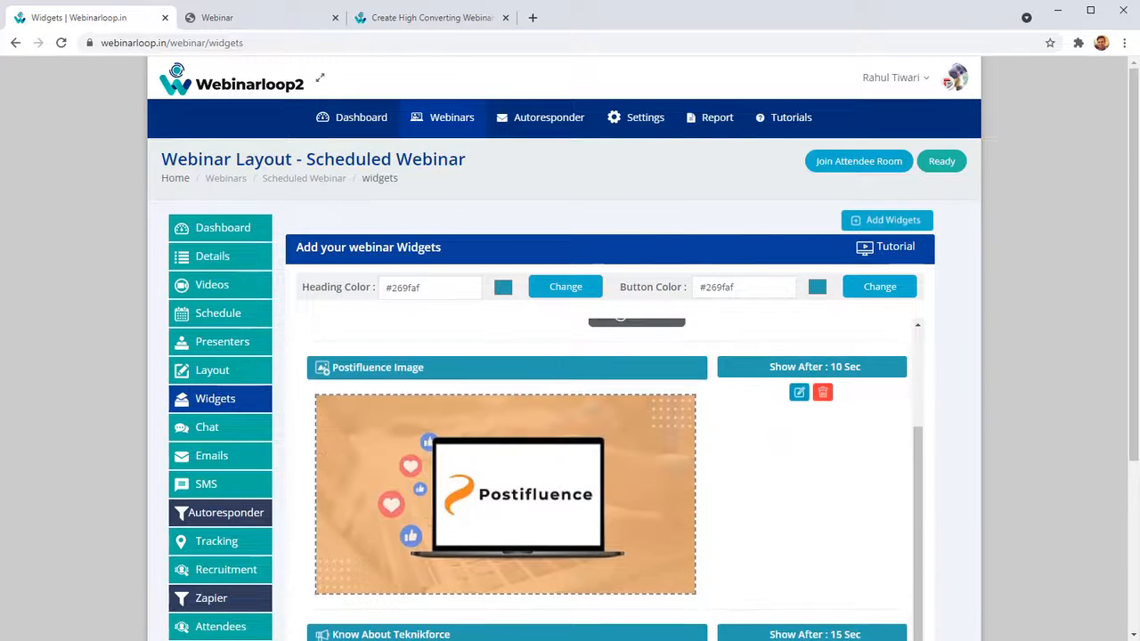
{"action": "scroll", "coordinate": [1080, 471], "scroll_direction": "down", "scroll_amount": 1}
{"action": "scroll", "coordinate": [1081, 471], "scroll_direction": "down", "scroll_amount": 2}
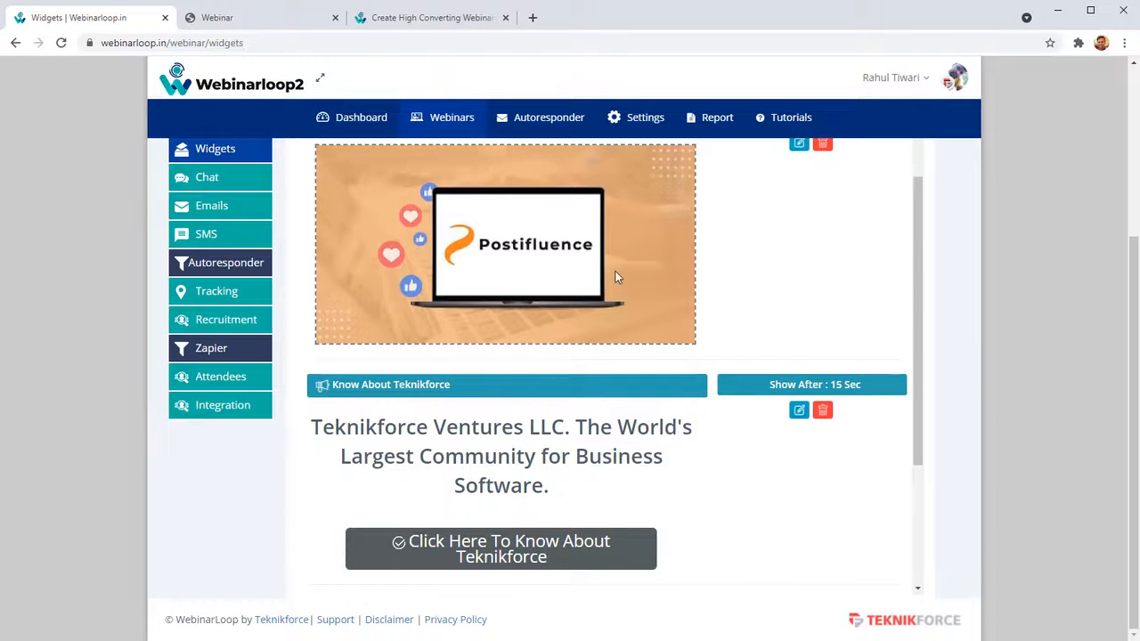
{"action": "scroll", "coordinate": [615, 277], "scroll_direction": "up", "scroll_amount": 3}
{"action": "scroll", "coordinate": [392, 303], "scroll_direction": "up", "scroll_amount": 1}
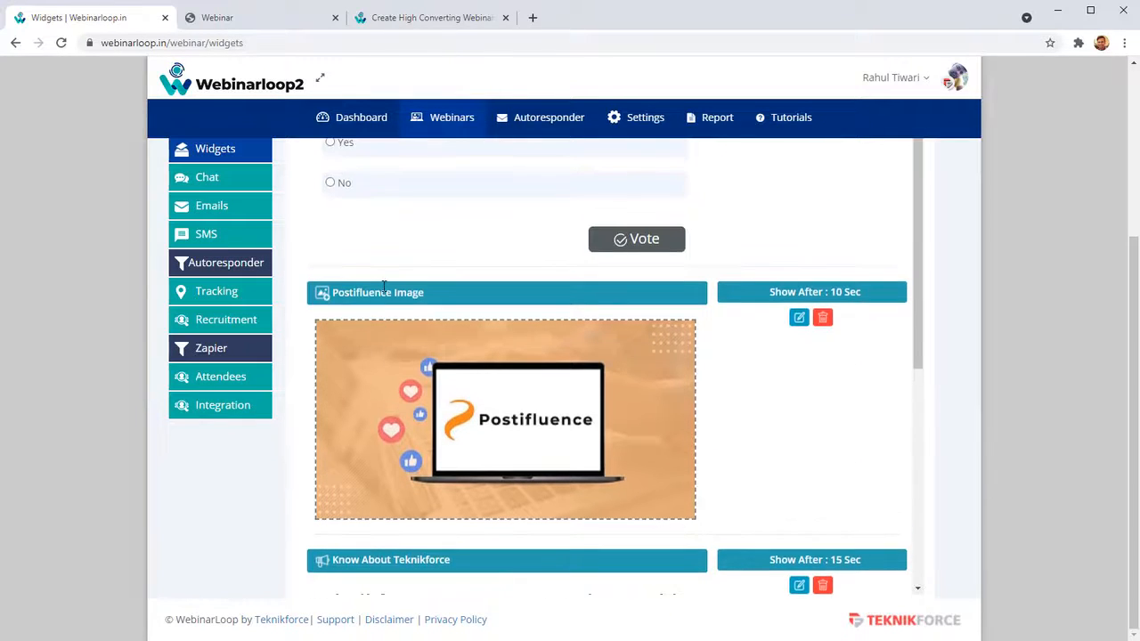
{"action": "scroll", "coordinate": [392, 303], "scroll_direction": "up", "scroll_amount": 2}
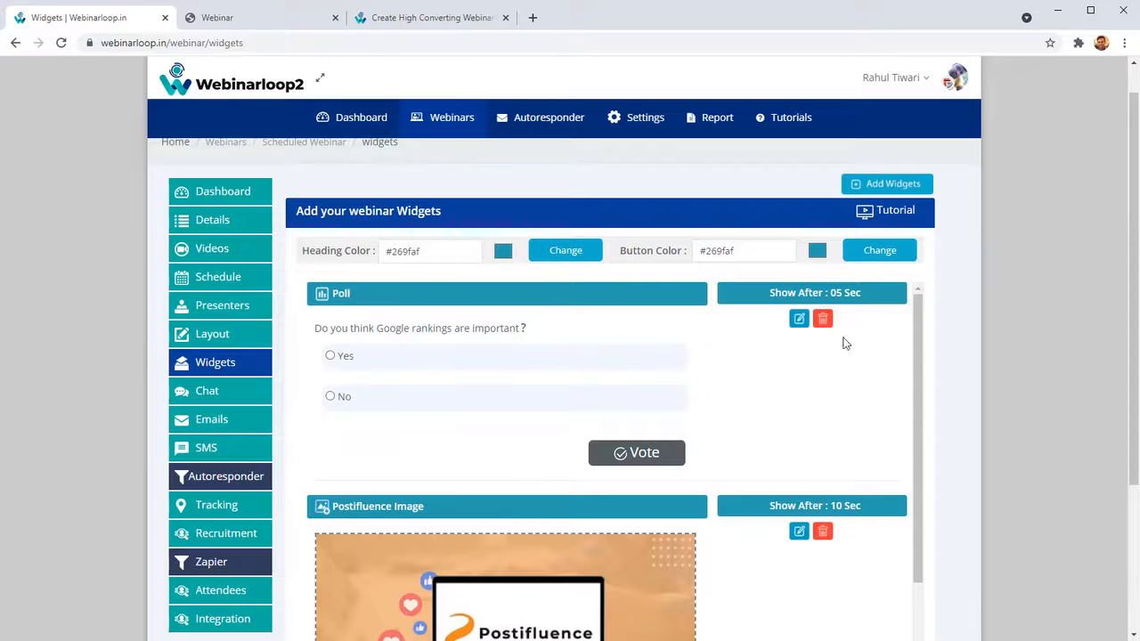
Vote No in the Google rankings poll widget, and check when the Postifluence image widget is set to show.
{"action": "left_click", "coordinate": [330, 396]}
{"action": "left_click", "coordinate": [660, 461]}
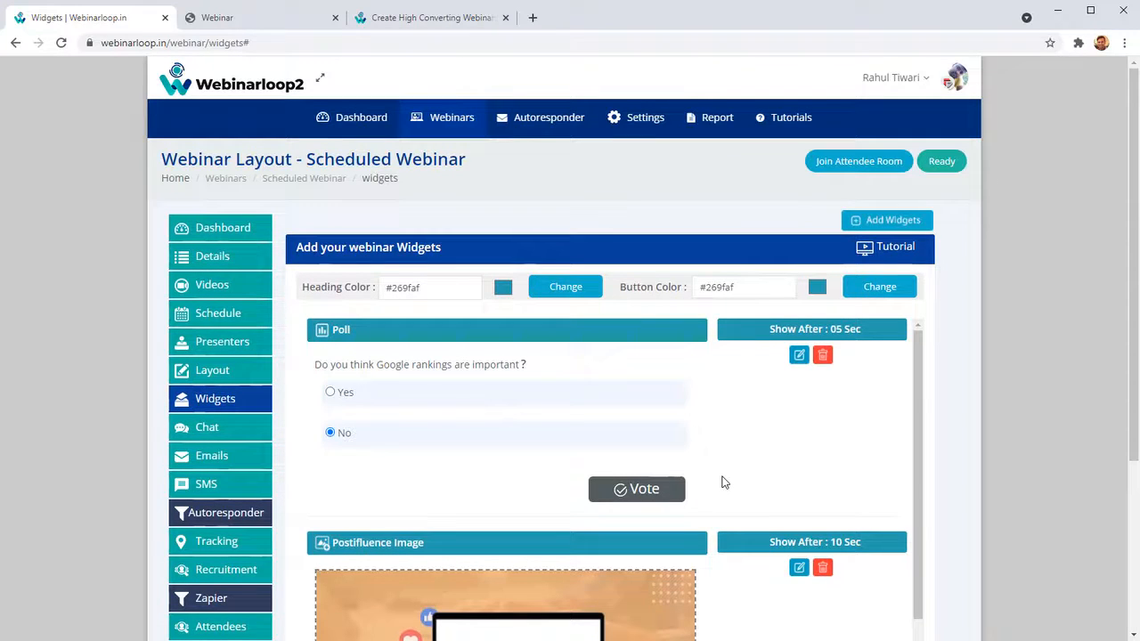
{"action": "scroll", "coordinate": [703, 472], "scroll_direction": "down", "scroll_amount": 3}
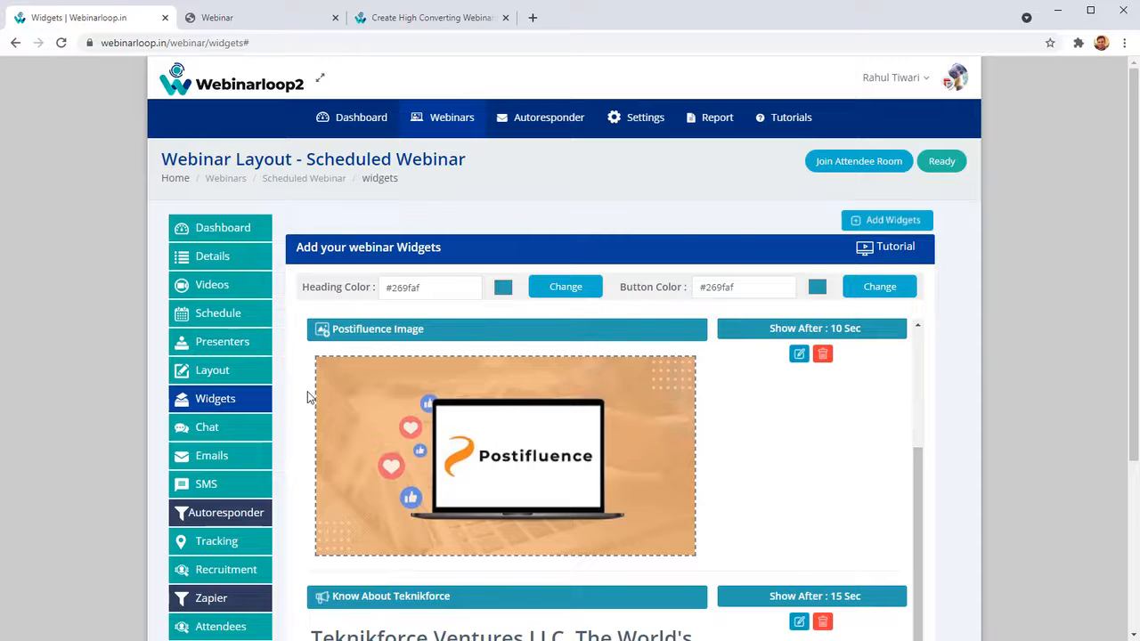
{"action": "left_click_drag", "start_coordinate": [775, 331], "coordinate": [862, 350]}
{"action": "scroll", "coordinate": [892, 532], "scroll_direction": "down", "scroll_amount": 1}
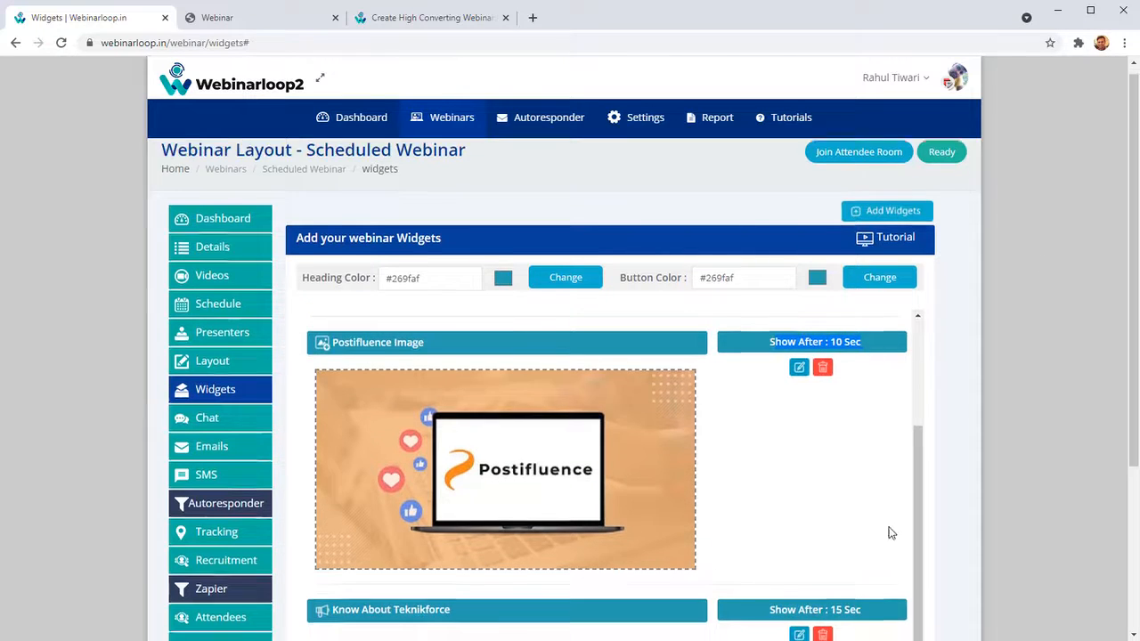
Examine the Know About Teknikforce call-to-action widget's title, heading text and display delay.
{"action": "scroll", "coordinate": [891, 532], "scroll_direction": "down", "scroll_amount": 3}
{"action": "scroll", "coordinate": [552, 463], "scroll_direction": "down", "scroll_amount": 2}
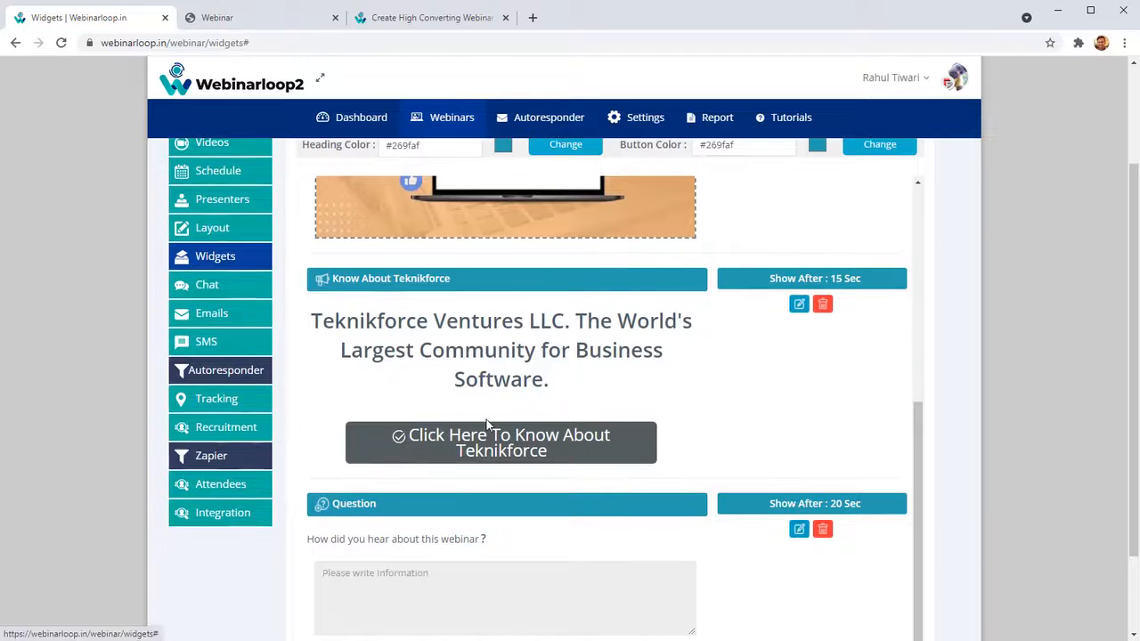
{"action": "left_click_drag", "start_coordinate": [343, 282], "coordinate": [434, 272]}
{"action": "left_click", "coordinate": [427, 308]}
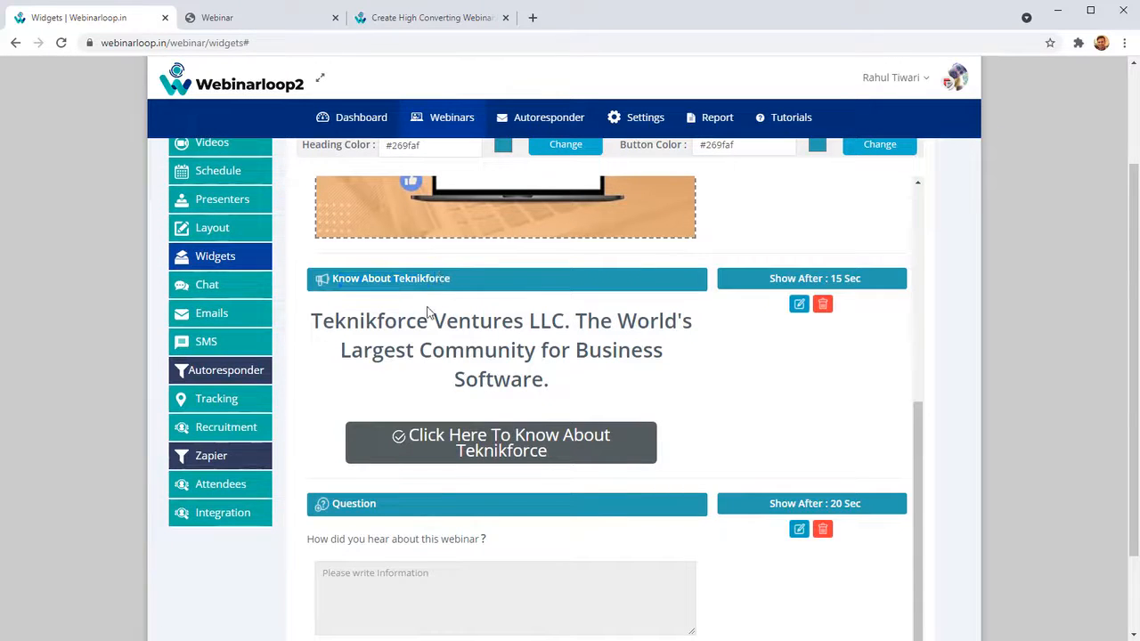
{"action": "left_click_drag", "start_coordinate": [422, 324], "coordinate": [514, 356]}
{"action": "left_click", "coordinate": [515, 361]}
{"action": "left_click_drag", "start_coordinate": [829, 276], "coordinate": [882, 285]}
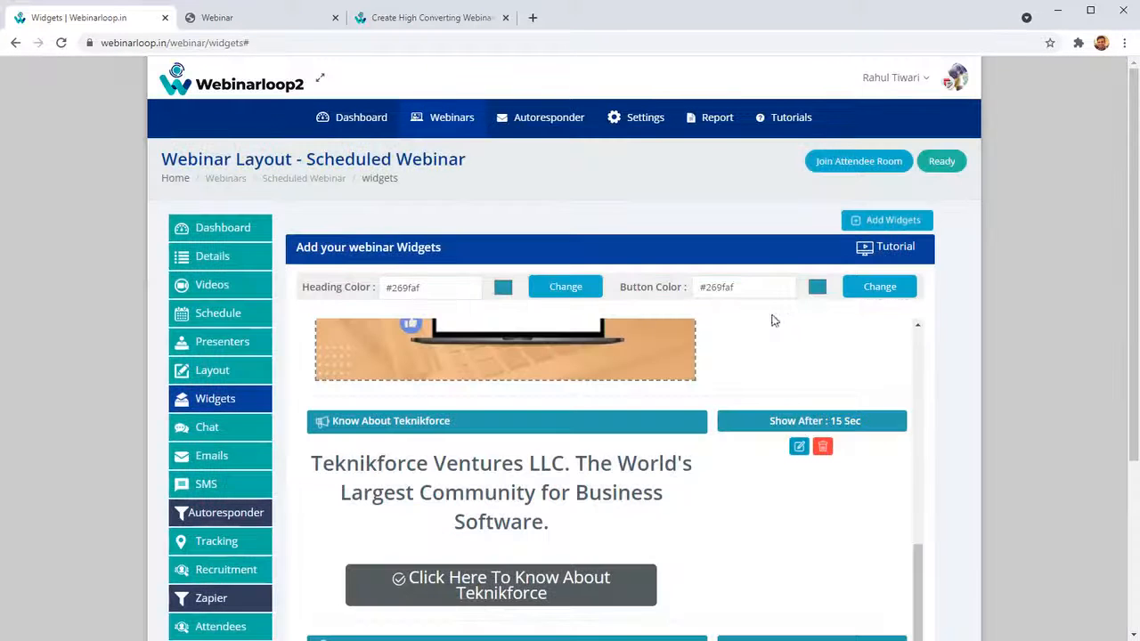
Open the Know About Teknikforce widget for editing, review its CTA heading, title, button text and button link, and close it unchanged.
{"action": "scroll", "coordinate": [771, 339], "scroll_direction": "down", "scroll_amount": 3}
{"action": "left_click", "coordinate": [798, 197]}
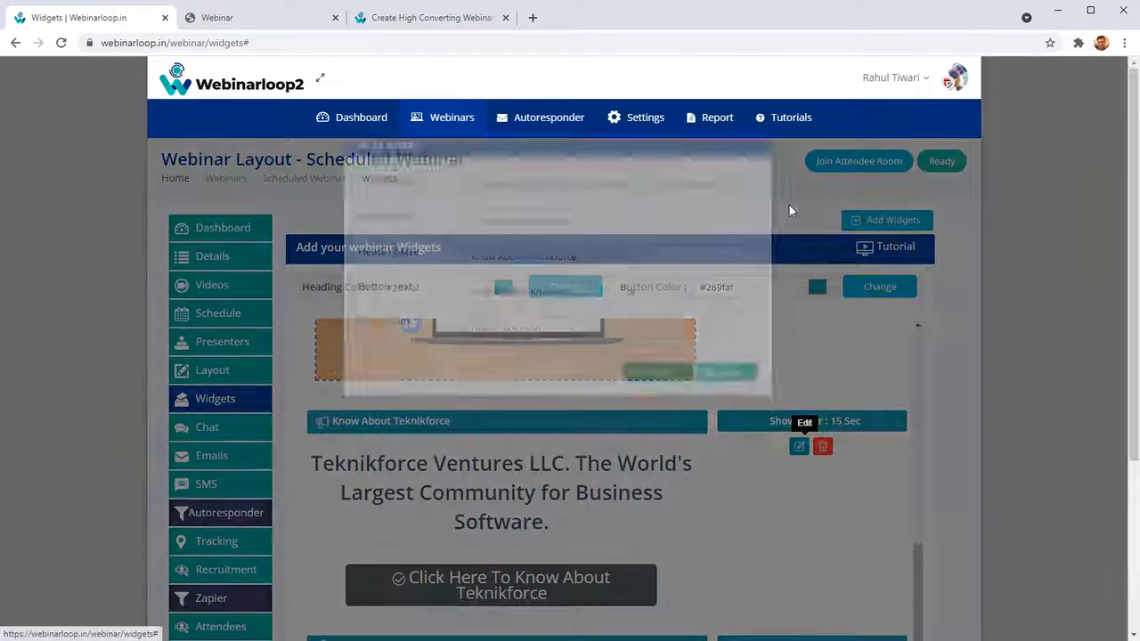
{"action": "left_click_drag", "start_coordinate": [475, 240], "coordinate": [597, 246]}
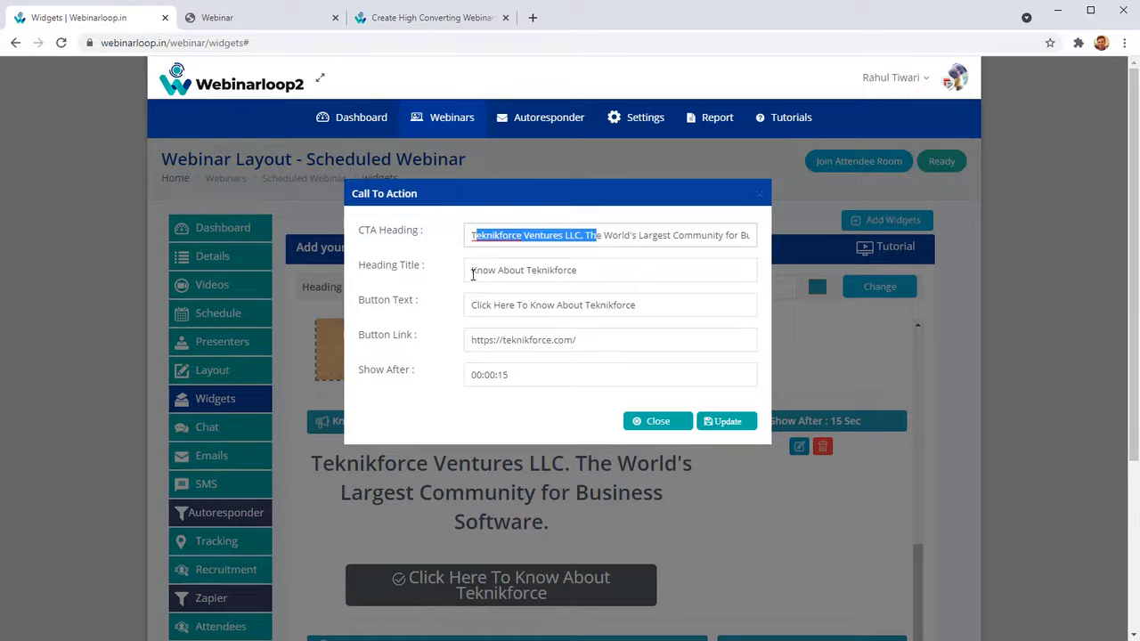
{"action": "left_click_drag", "start_coordinate": [524, 274], "coordinate": [499, 272]}
{"action": "left_click_drag", "start_coordinate": [491, 306], "coordinate": [589, 307]}
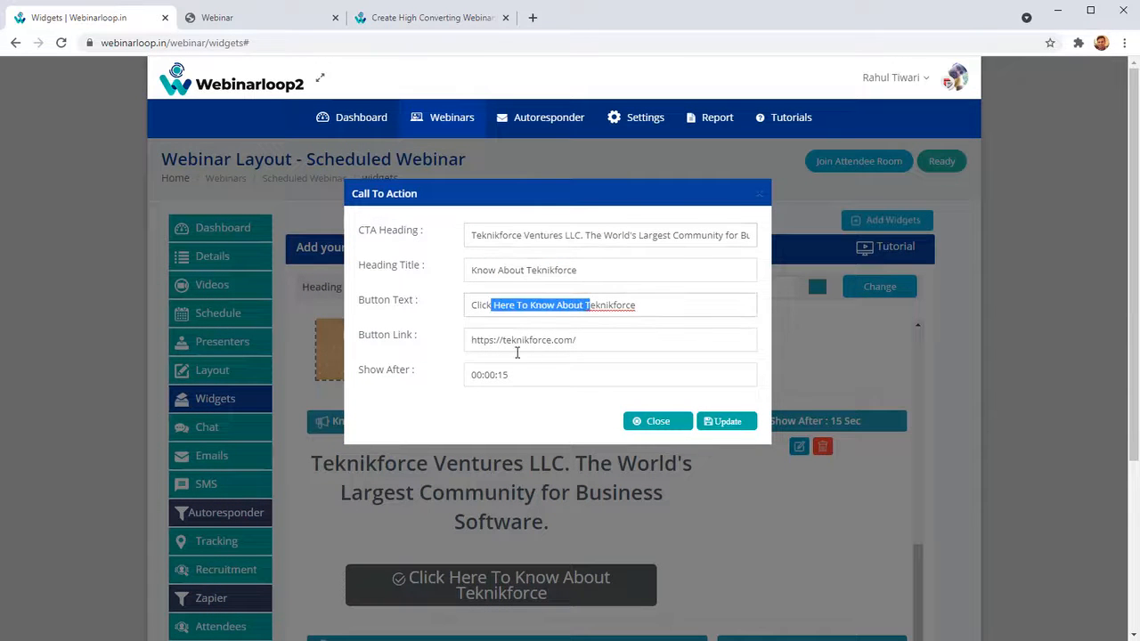
{"action": "left_click_drag", "start_coordinate": [472, 340], "coordinate": [526, 341]}
{"action": "left_click", "coordinate": [657, 421]}
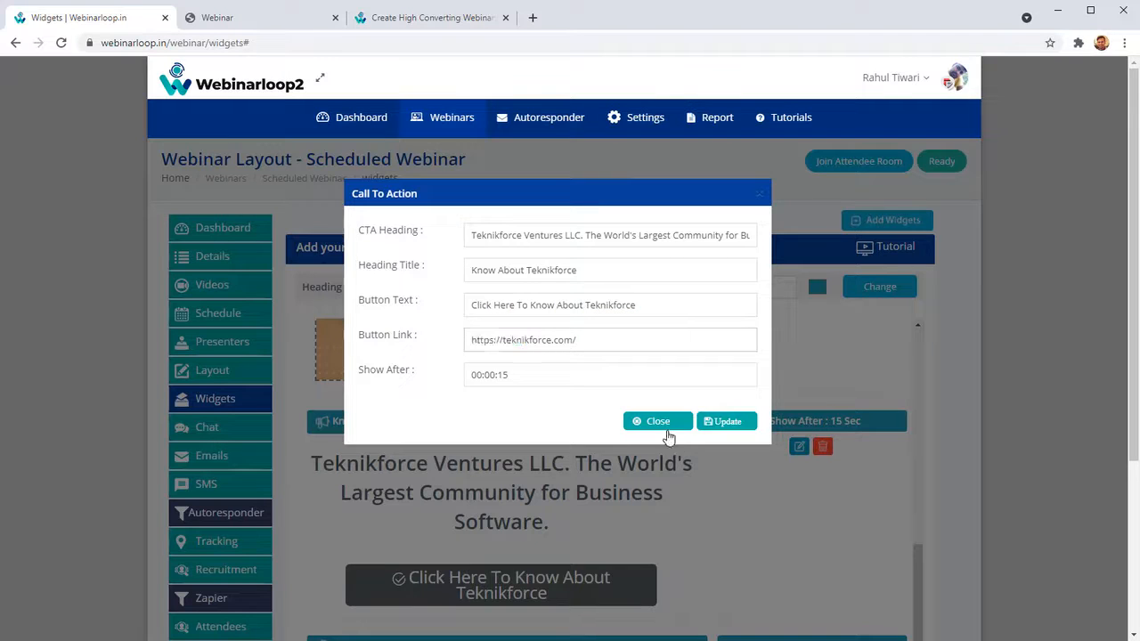
Open the Postifluence image widget for editing, review its redirect link, and close it unchanged.
{"action": "scroll", "coordinate": [849, 488], "scroll_direction": "up", "scroll_amount": 2}
{"action": "left_click", "coordinate": [799, 392]}
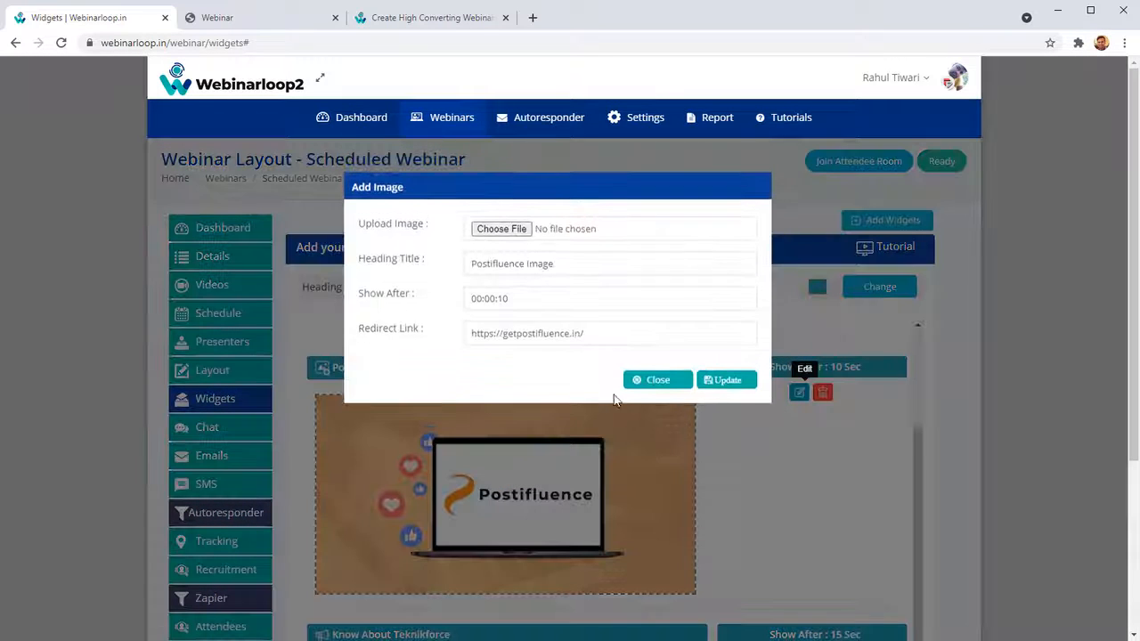
{"action": "left_click_drag", "start_coordinate": [534, 340], "coordinate": [344, 369]}
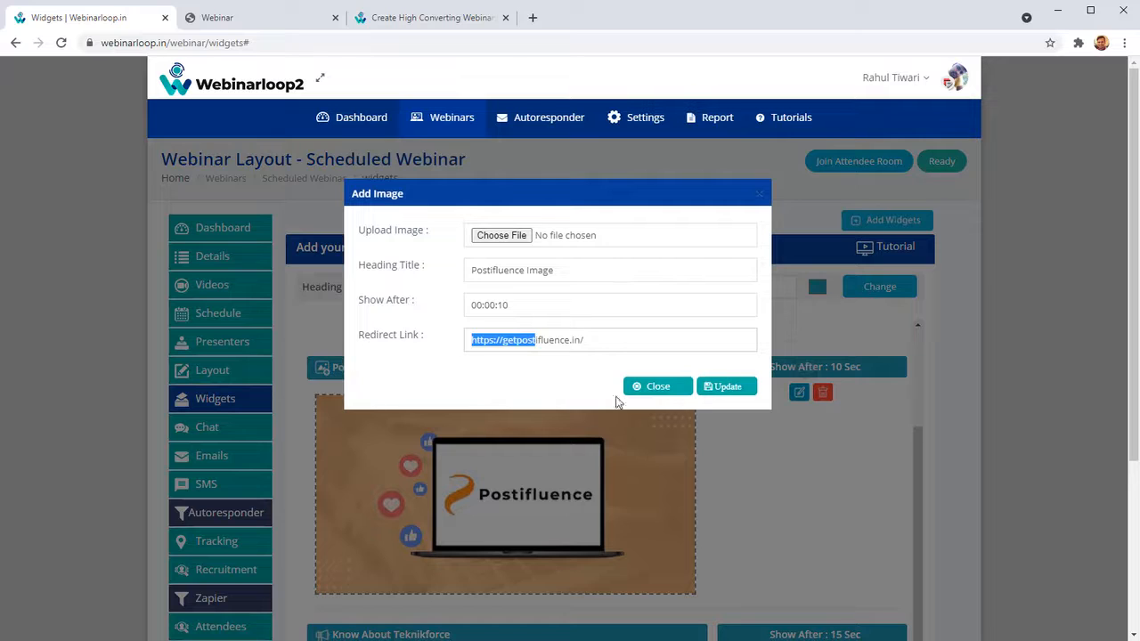
{"action": "left_click", "coordinate": [656, 387]}
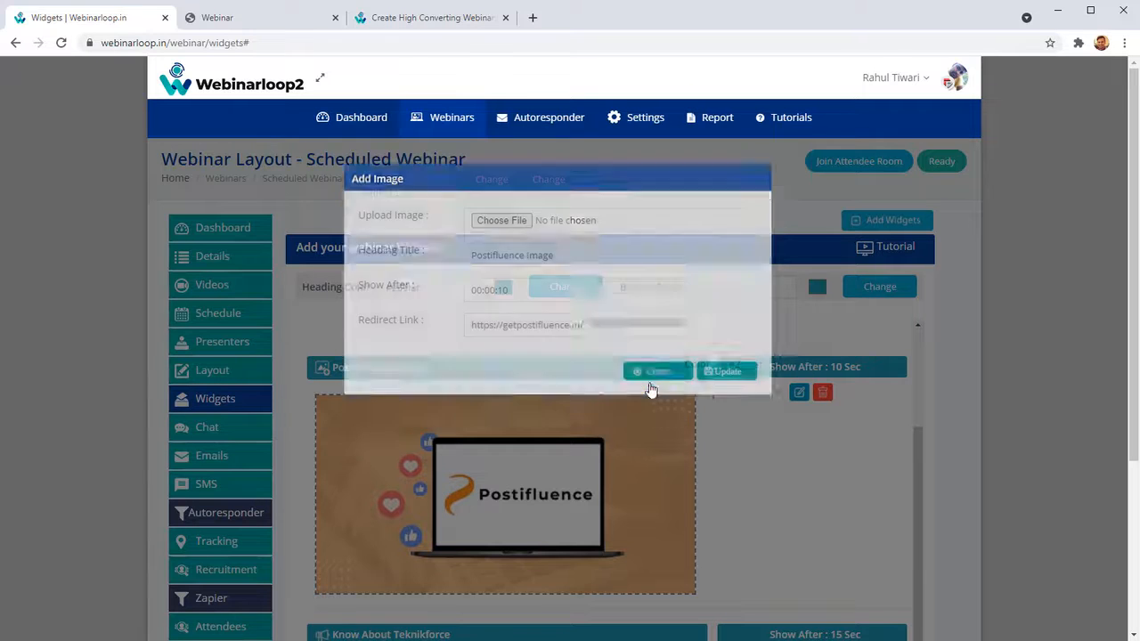
Examine the Question widget asking how attendees heard about the webinar, and compare it with the other widgets in the list.
{"action": "scroll", "coordinate": [603, 509], "scroll_direction": "down", "scroll_amount": 4}
{"action": "scroll", "coordinate": [603, 510], "scroll_direction": "down", "scroll_amount": 2}
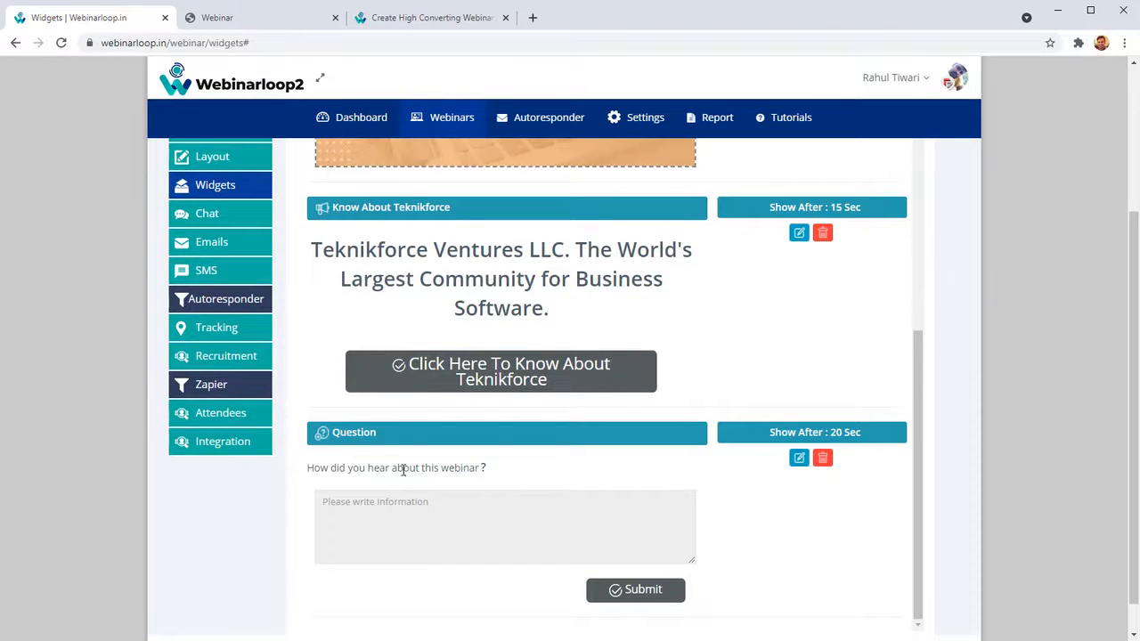
{"action": "scroll", "coordinate": [452, 473], "scroll_direction": "up", "scroll_amount": 5}
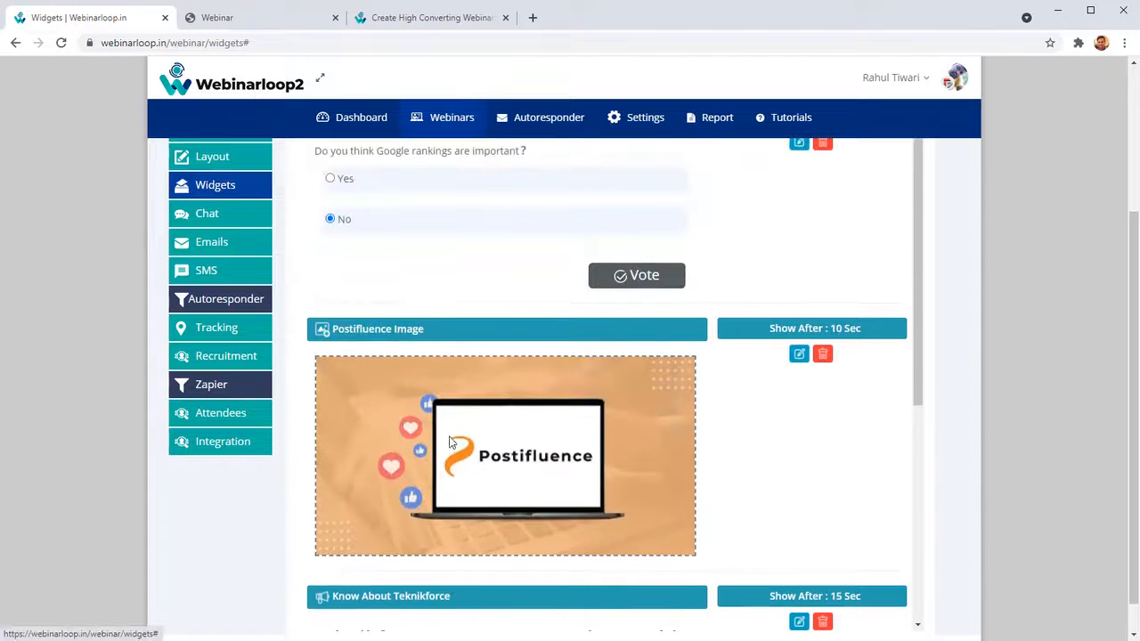
{"action": "scroll", "coordinate": [375, 302], "scroll_direction": "up", "scroll_amount": 1}
{"action": "scroll", "coordinate": [384, 374], "scroll_direction": "down", "scroll_amount": 4}
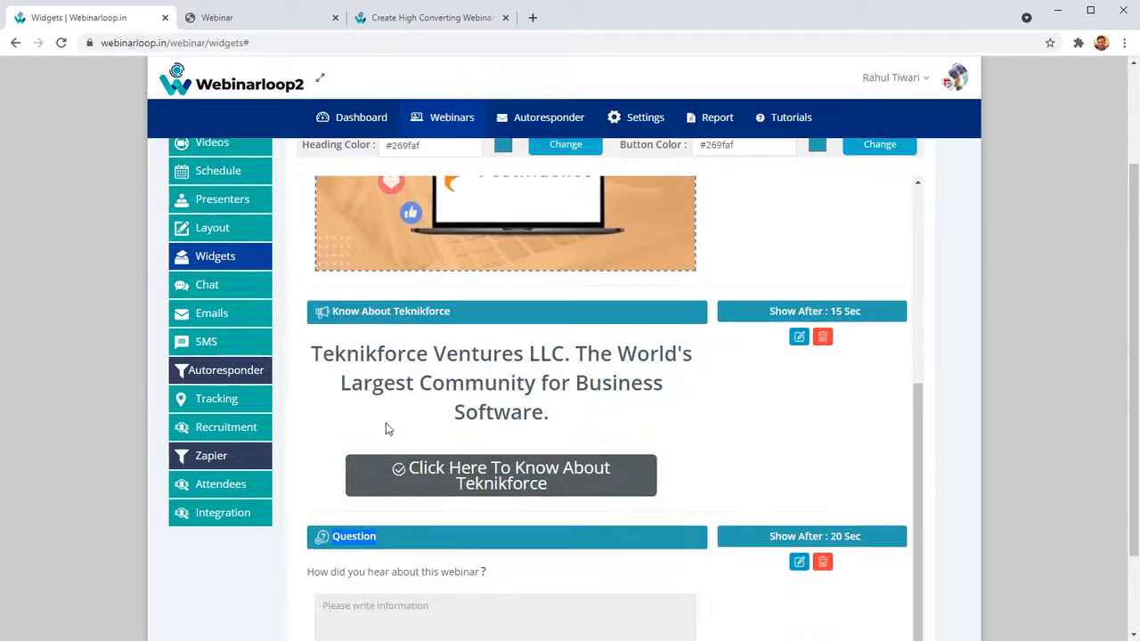
Review the Question widget in the widget list, and examine how the webinar's widgets appear beside the video in the attendee room.
{"action": "scroll", "coordinate": [410, 374], "scroll_direction": "down", "scroll_amount": 2}
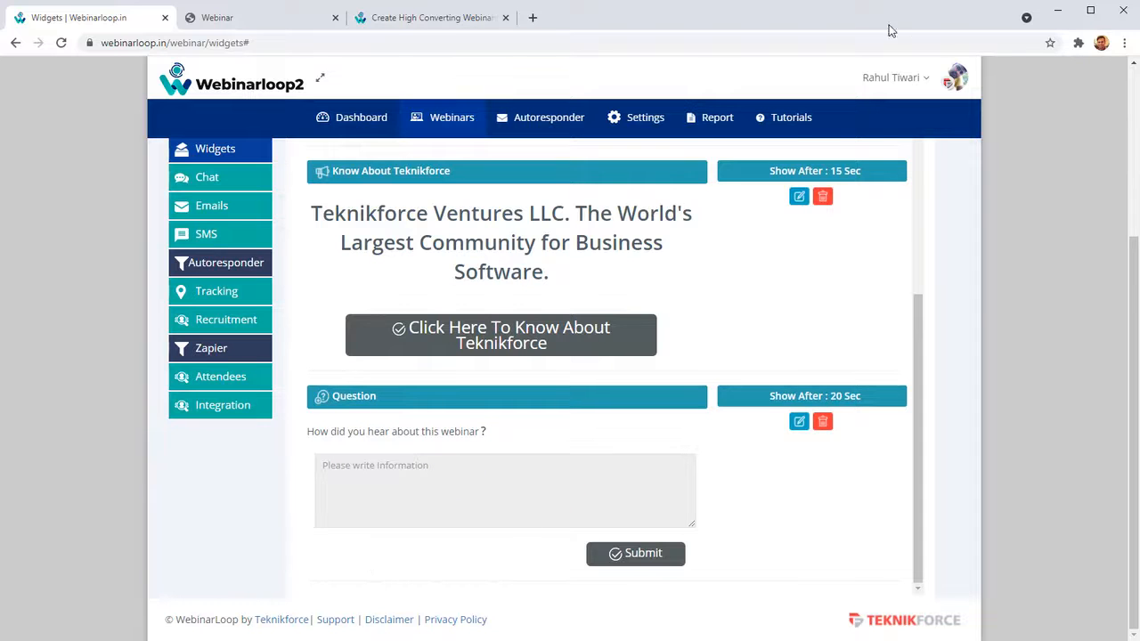
{"action": "scroll", "coordinate": [342, 252], "scroll_direction": "up", "scroll_amount": 10}
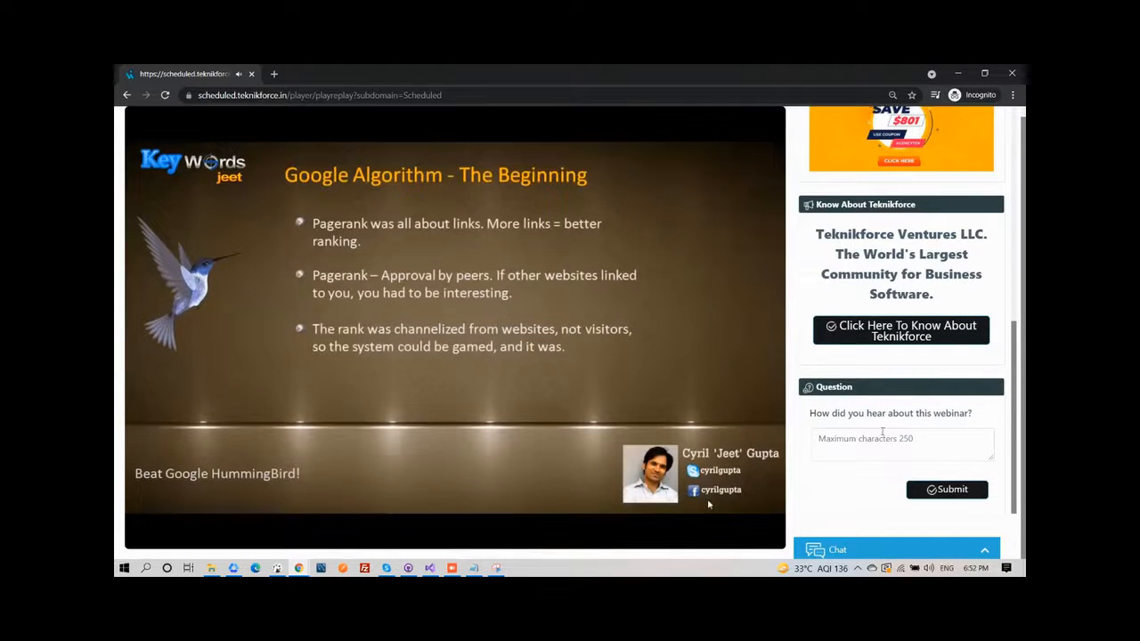
{"action": "scroll", "coordinate": [897, 434], "scroll_direction": "up", "scroll_amount": 2}
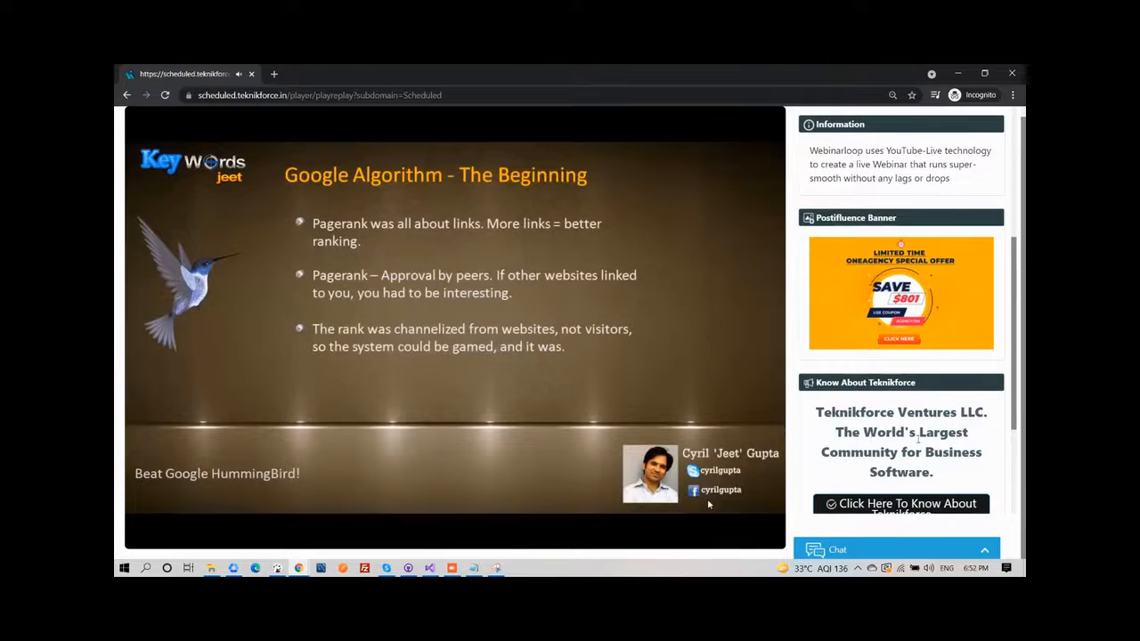
{"action": "scroll", "coordinate": [915, 438], "scroll_direction": "up", "scroll_amount": 3}
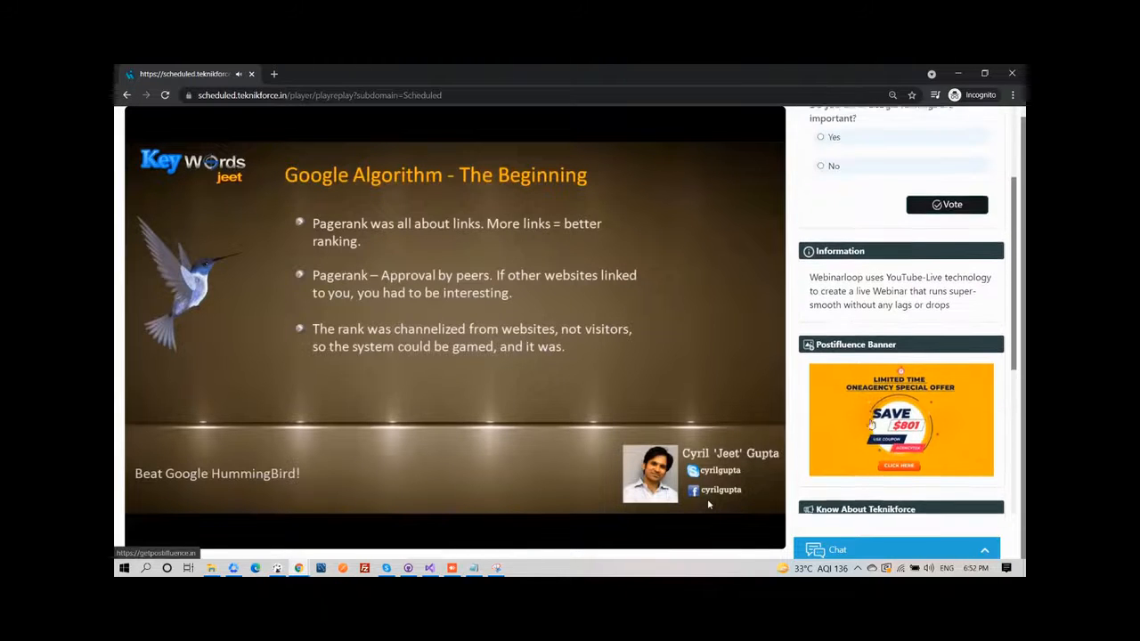
{"action": "scroll", "coordinate": [833, 398], "scroll_direction": "up", "scroll_amount": 2}
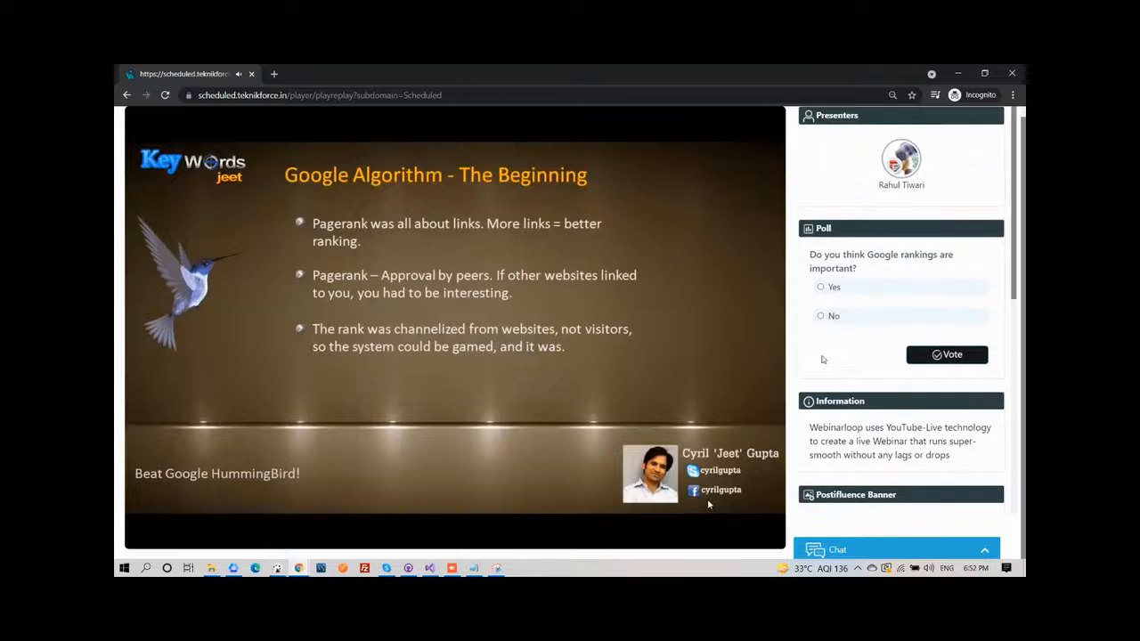
Expand the attendee room's Chat box to view its messages, and collapse it again.
{"action": "scroll", "coordinate": [861, 295], "scroll_direction": "down", "scroll_amount": 5}
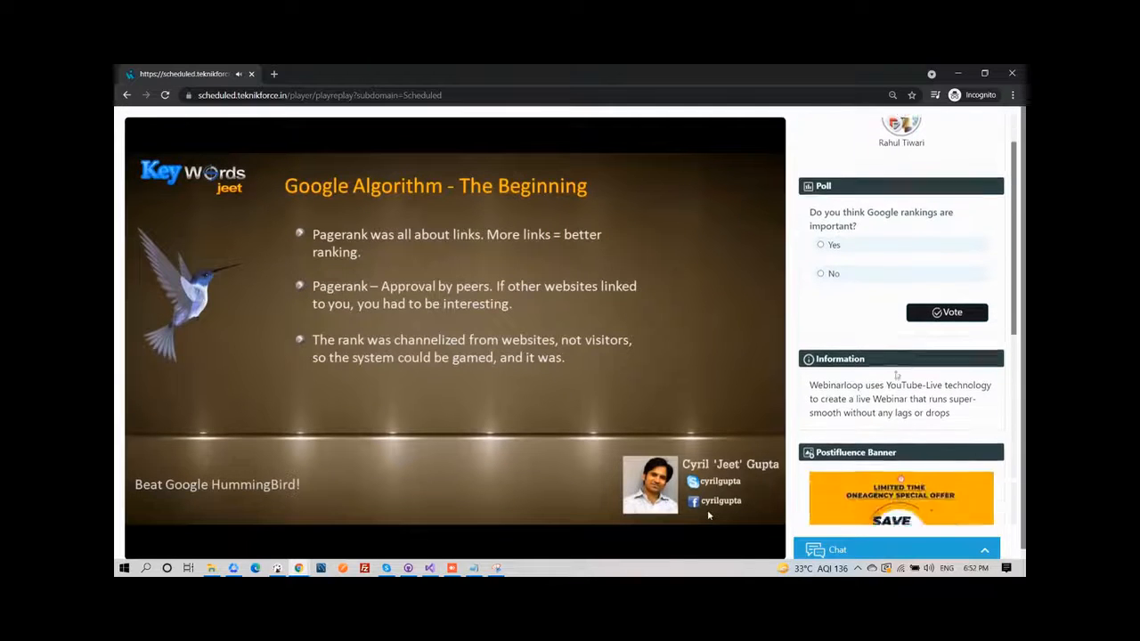
{"action": "left_click", "coordinate": [961, 552]}
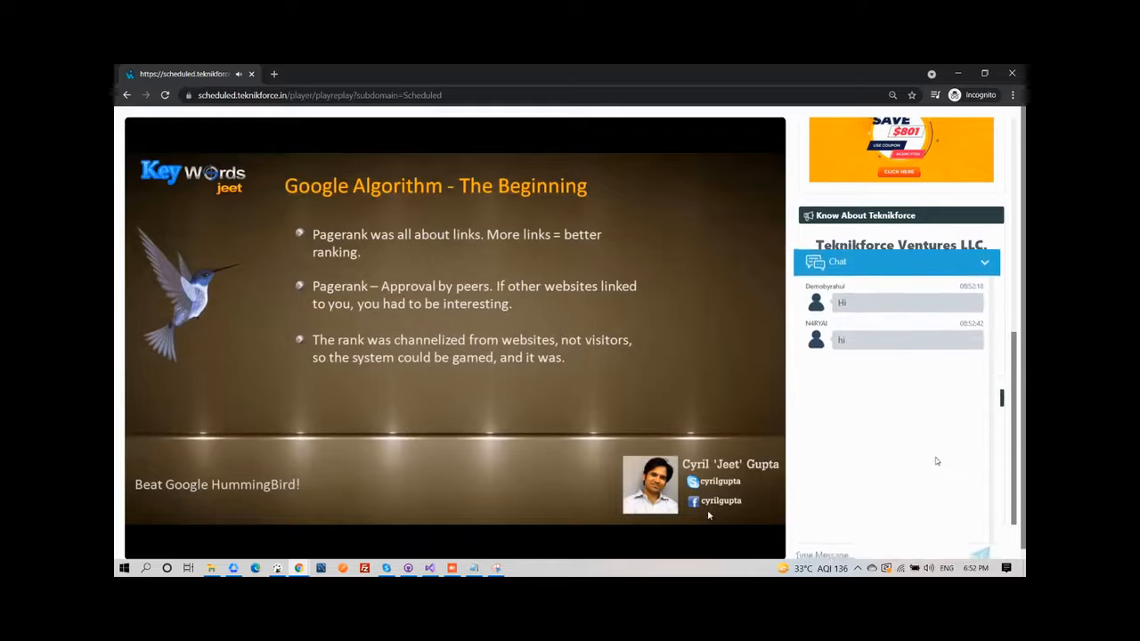
{"action": "left_click", "coordinate": [954, 265]}
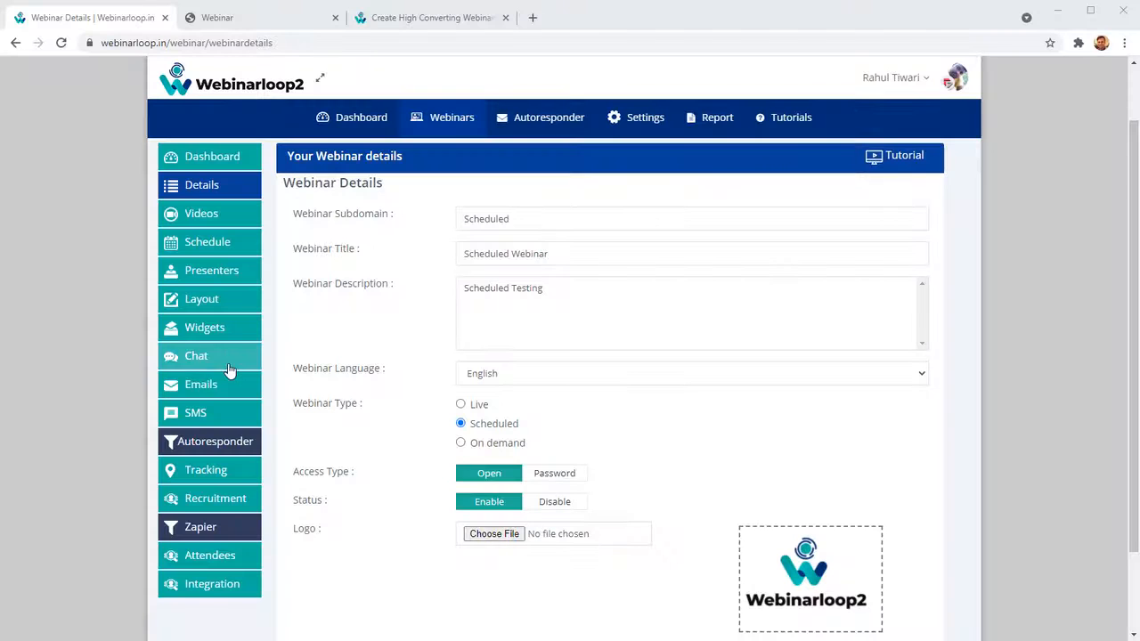
Open the Scheduled Webinar's chat settings and review the name, email, message and Show After fields for adding a chat message.
{"action": "left_click", "coordinate": [228, 360]}
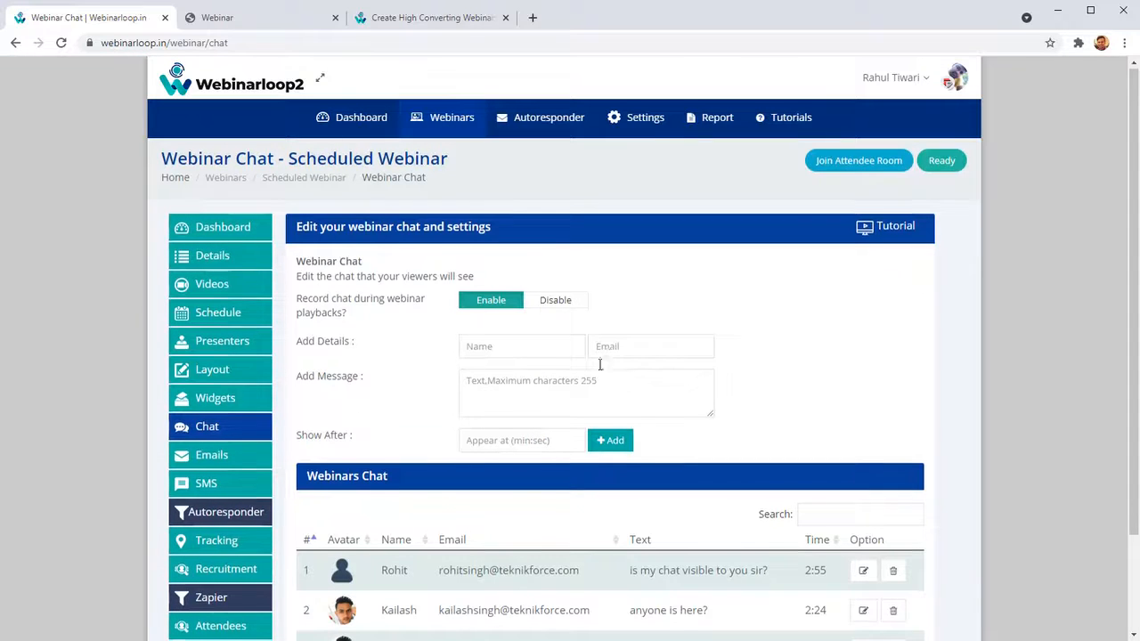
{"action": "scroll", "coordinate": [535, 383], "scroll_direction": "down", "scroll_amount": 2}
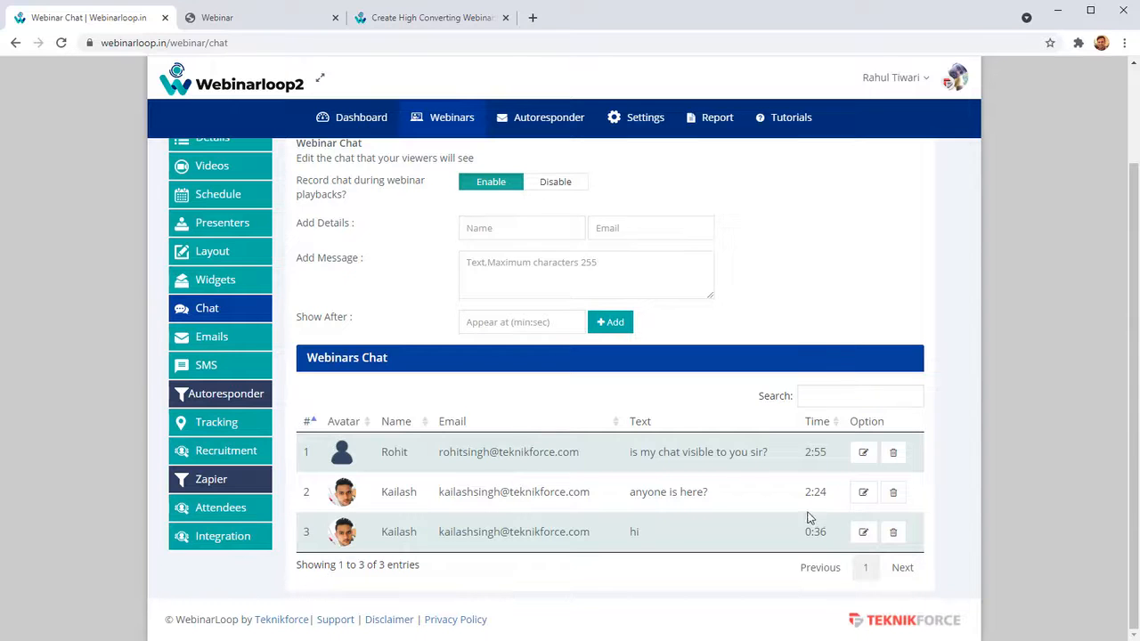
{"action": "scroll", "coordinate": [591, 472], "scroll_direction": "up", "scroll_amount": 2}
{"action": "left_click", "coordinate": [485, 349]}
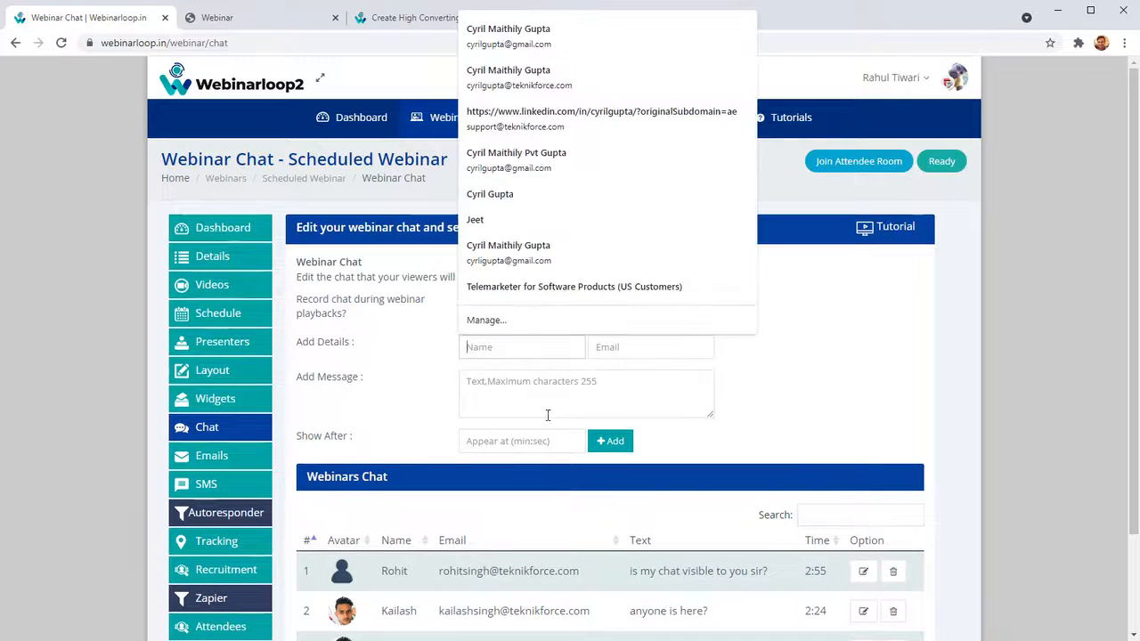
{"action": "left_click", "coordinate": [523, 407]}
Examine the sender details, message texts and display times of the entries in the Webinars Chat list.
{"action": "scroll", "coordinate": [550, 486], "scroll_direction": "down", "scroll_amount": 2}
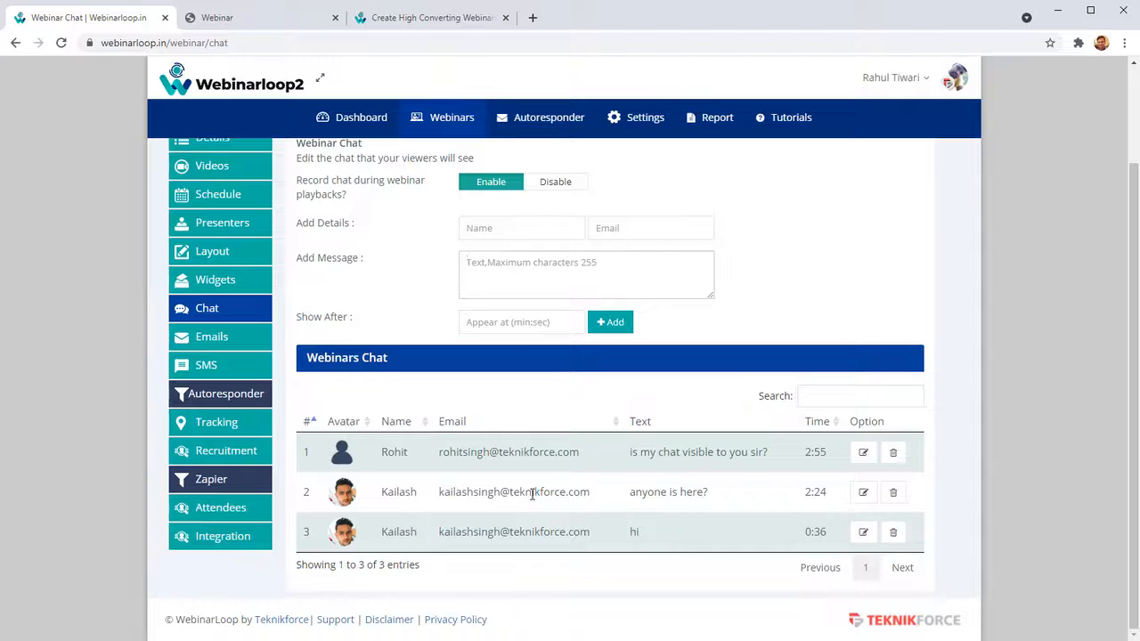
{"action": "left_click_drag", "start_coordinate": [483, 451], "coordinate": [594, 534]}
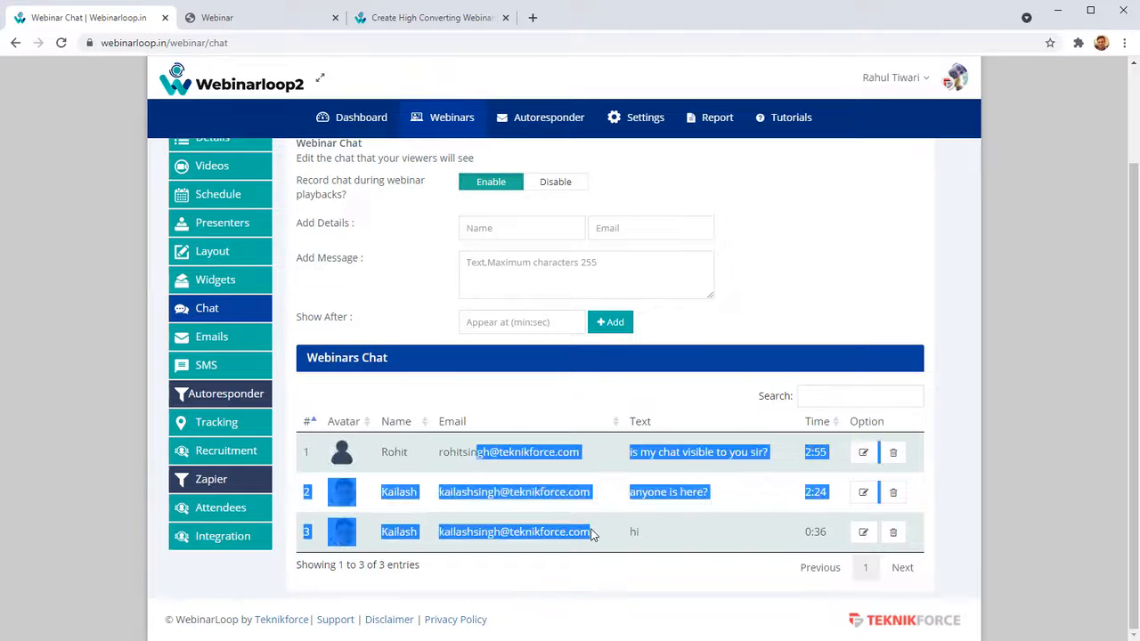
{"action": "left_click", "coordinate": [574, 513]}
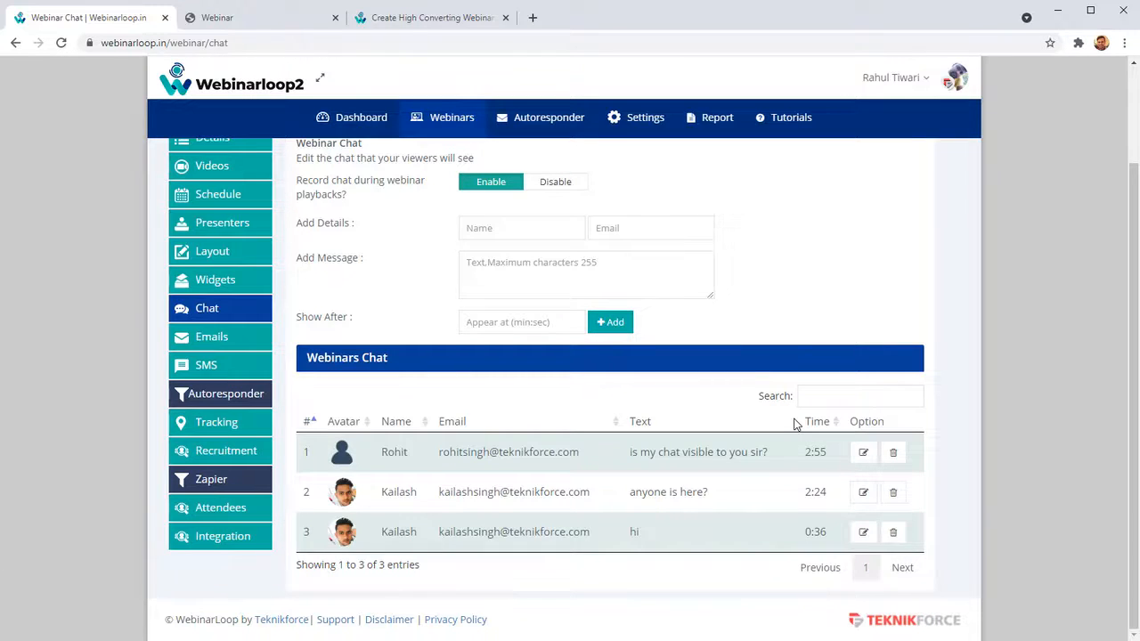
Open the webinar's email settings and review the new email form and the available SMTP choices, leaving the selection unchanged.
{"action": "left_click", "coordinate": [187, 337]}
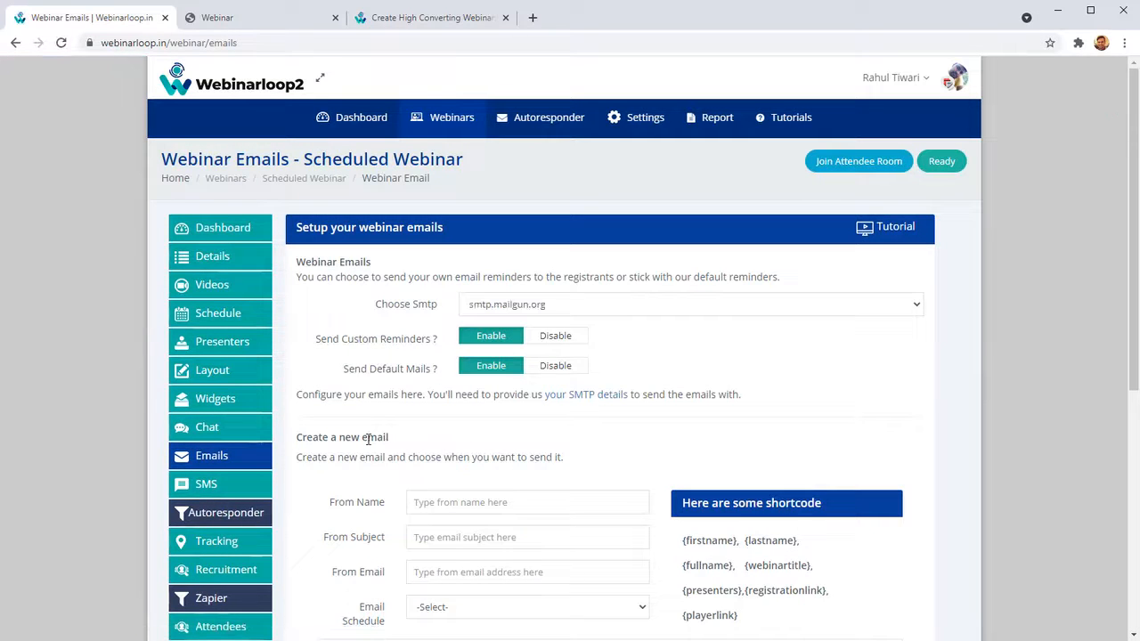
{"action": "scroll", "coordinate": [368, 438], "scroll_direction": "down", "scroll_amount": 4}
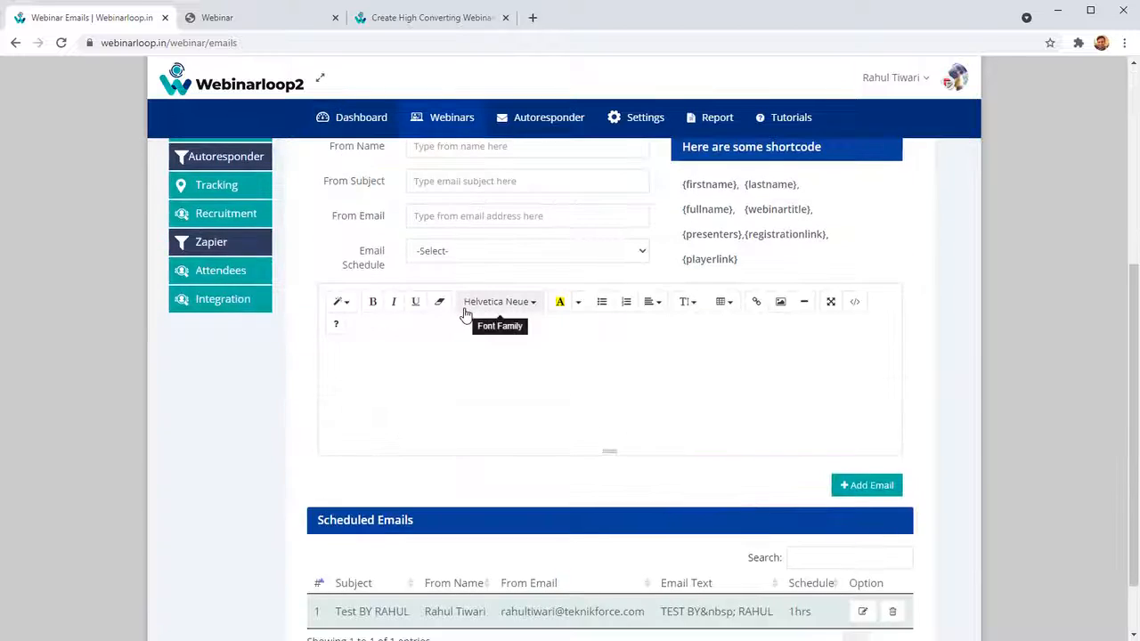
{"action": "scroll", "coordinate": [485, 302], "scroll_direction": "up", "scroll_amount": 2}
{"action": "left_click", "coordinate": [586, 163]}
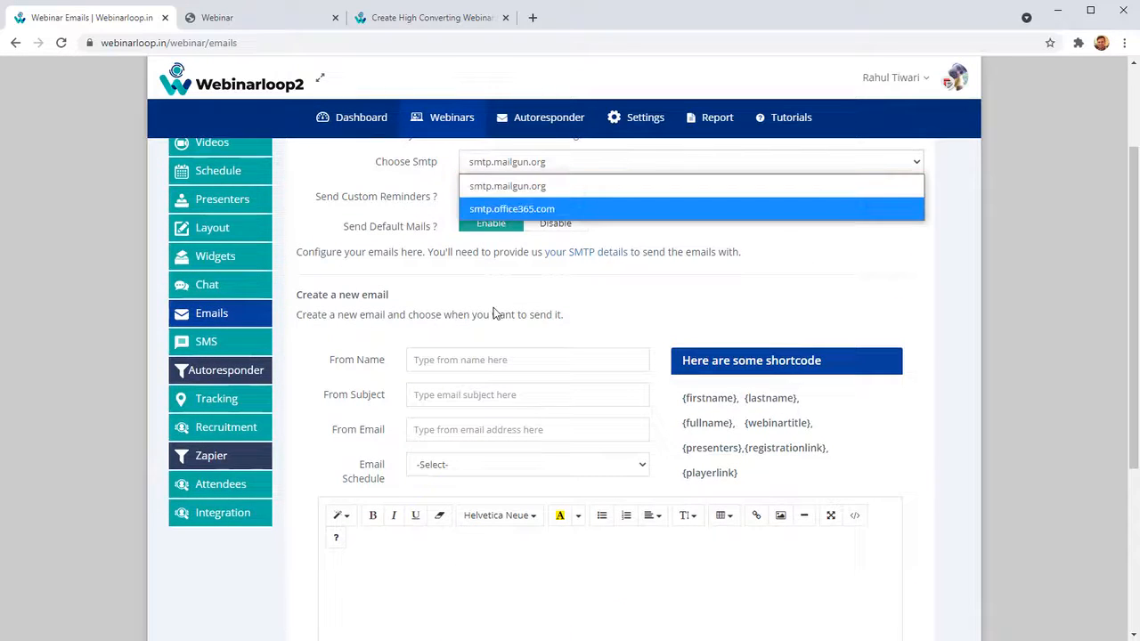
{"action": "left_click", "coordinate": [465, 402]}
Review the Email Schedule timing options for a new webinar email, and close the list without choosing one.
{"action": "scroll", "coordinate": [465, 403], "scroll_direction": "down", "scroll_amount": 3}
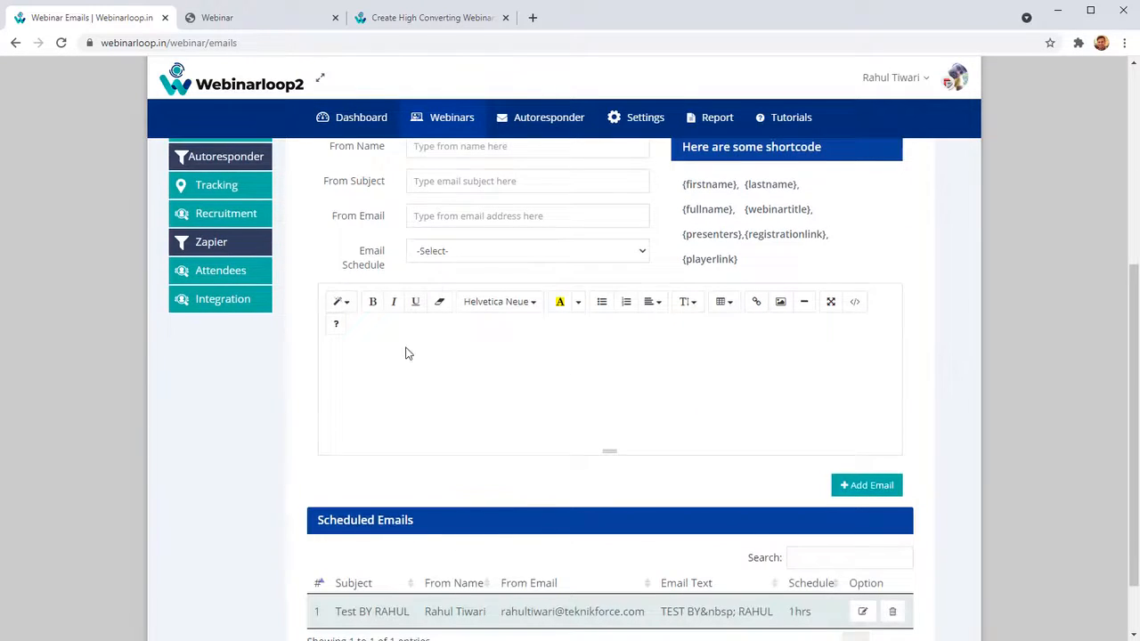
{"action": "left_click", "coordinate": [465, 254]}
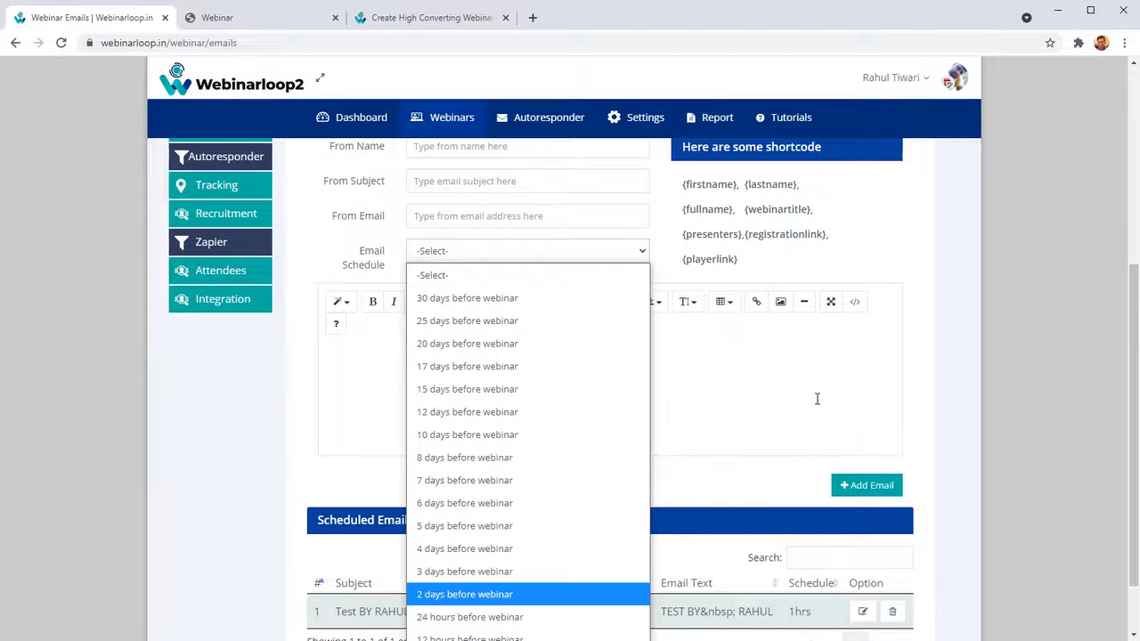
{"action": "left_click", "coordinate": [790, 409]}
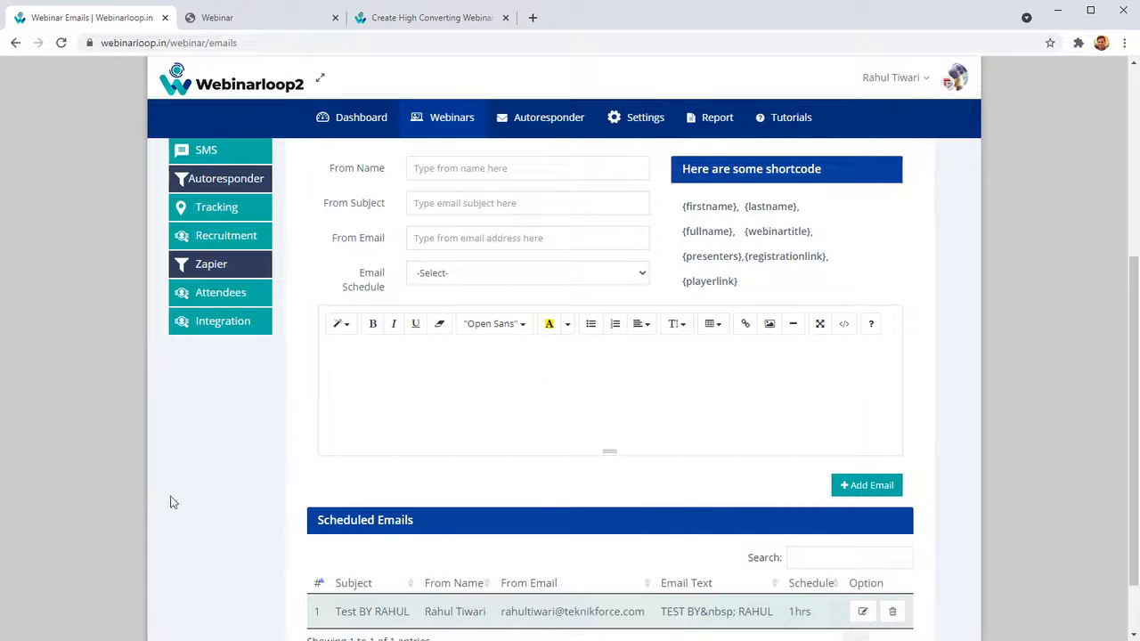
Open the webinar's SMS notification settings, and examine the new SMS fields and the Scheduled SMSs list.
{"action": "scroll", "coordinate": [232, 481], "scroll_direction": "up", "scroll_amount": 1}
{"action": "scroll", "coordinate": [254, 370], "scroll_direction": "up", "scroll_amount": 2}
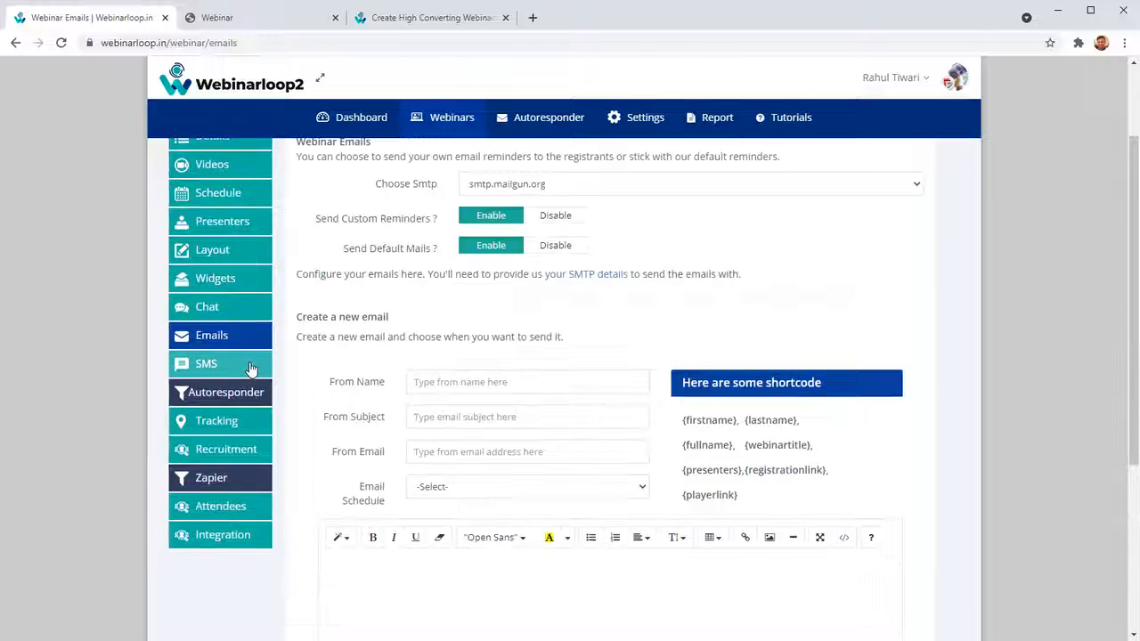
{"action": "left_click", "coordinate": [251, 367]}
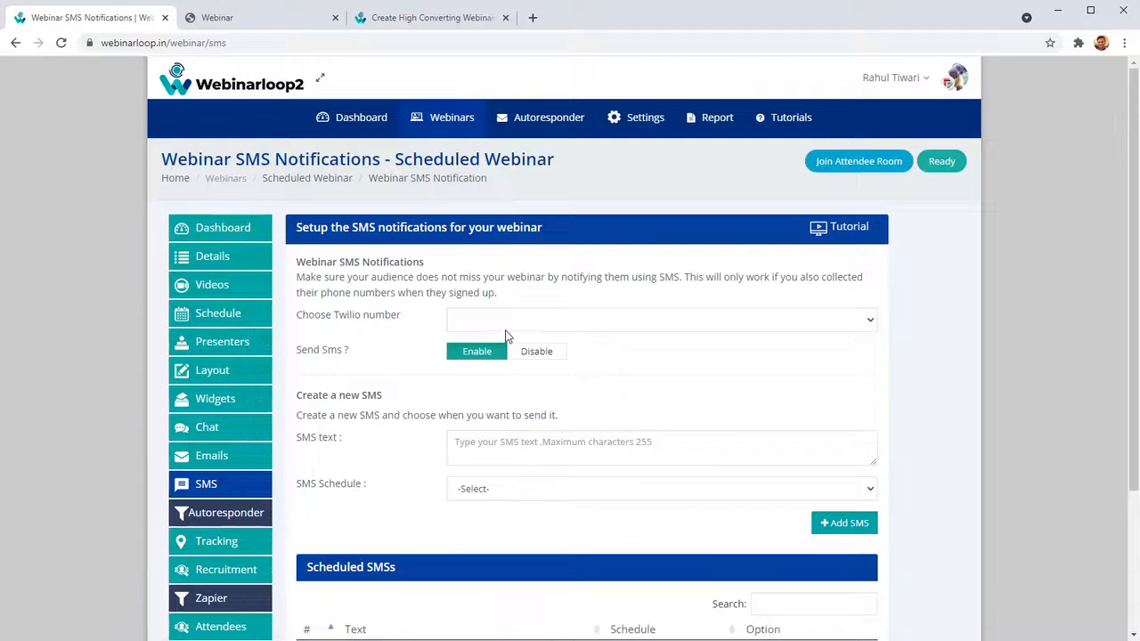
{"action": "scroll", "coordinate": [493, 407], "scroll_direction": "down", "scroll_amount": 2}
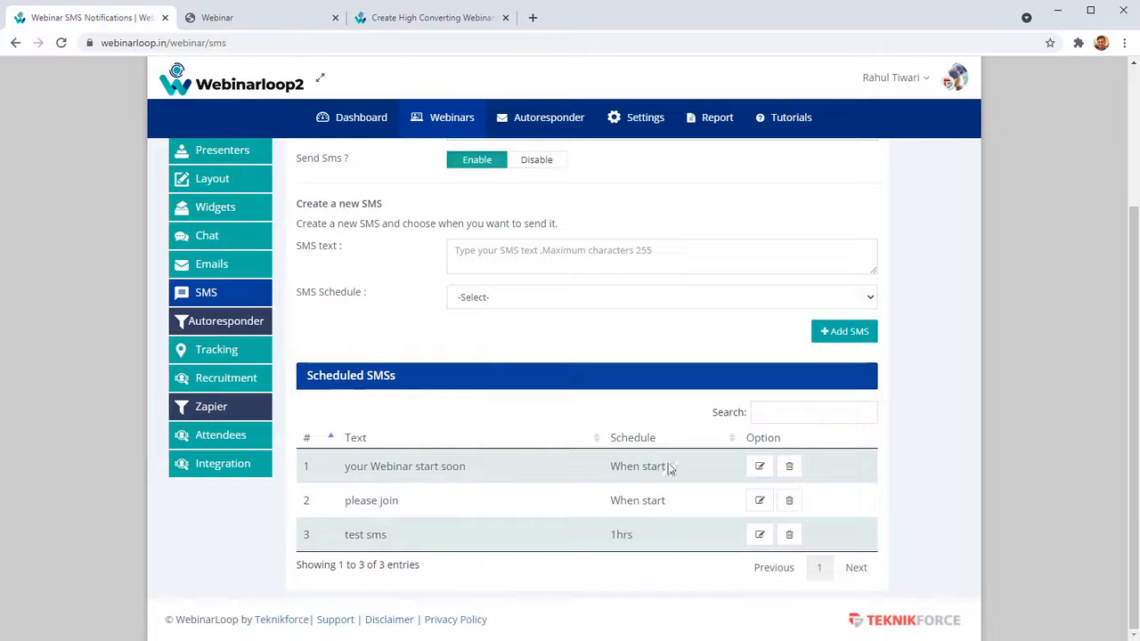